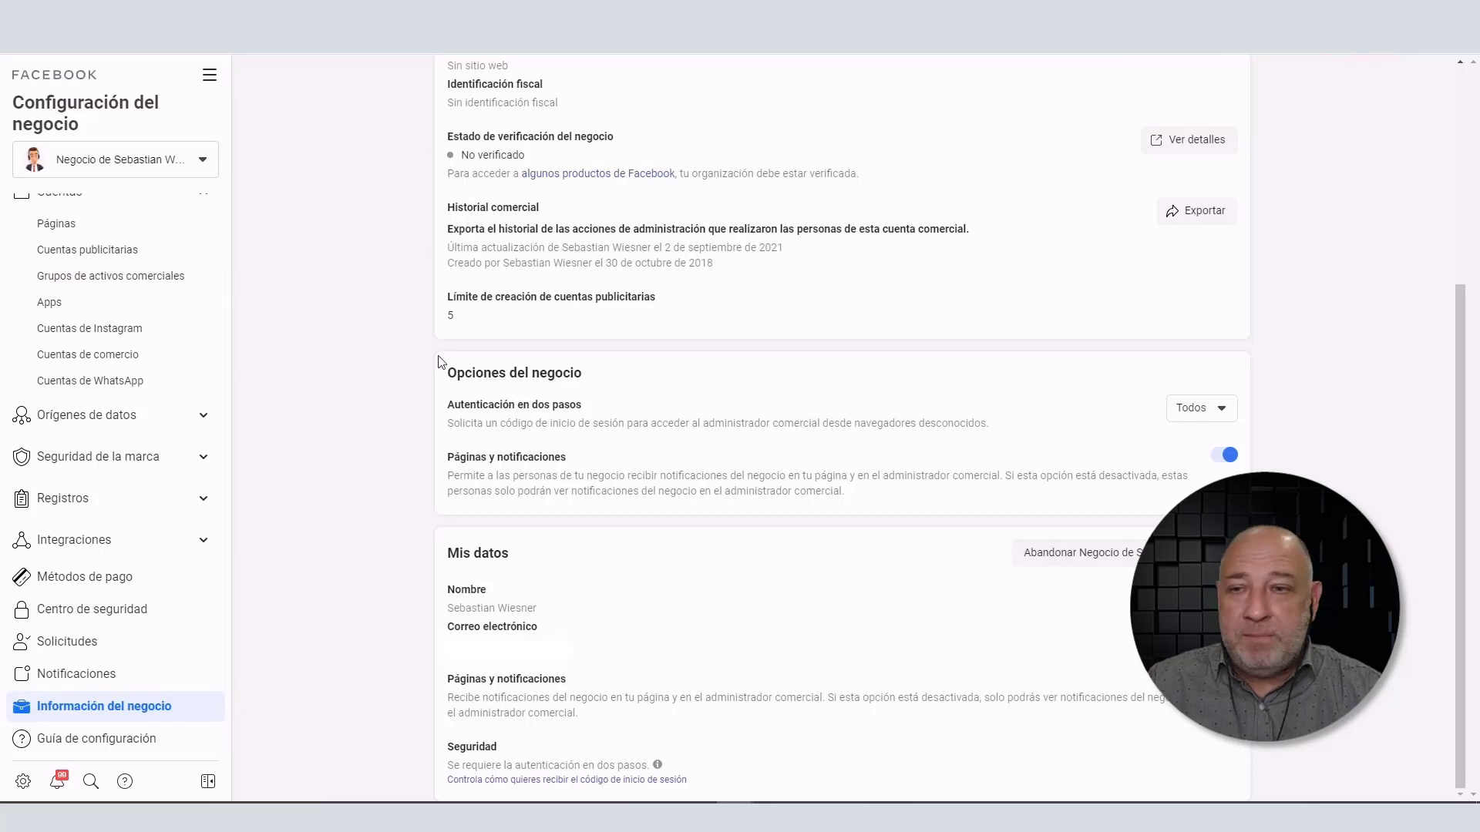
Review the Autenticación en dos pasos choices under Opciones del negocio on the business information page
scroll(390, 357, "up", 2)
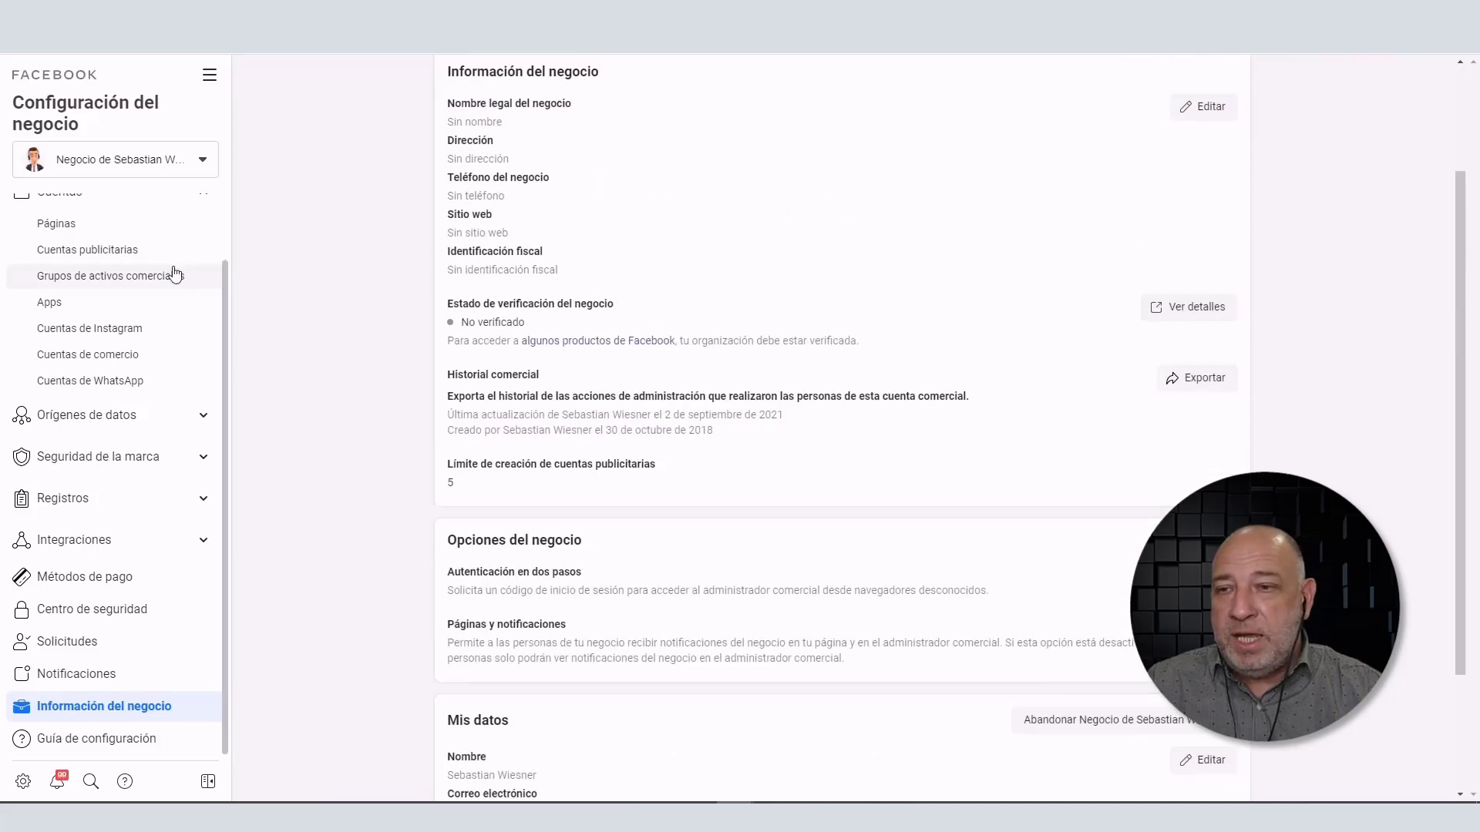
scroll(176, 275, "up", 2)
left_click(114, 273)
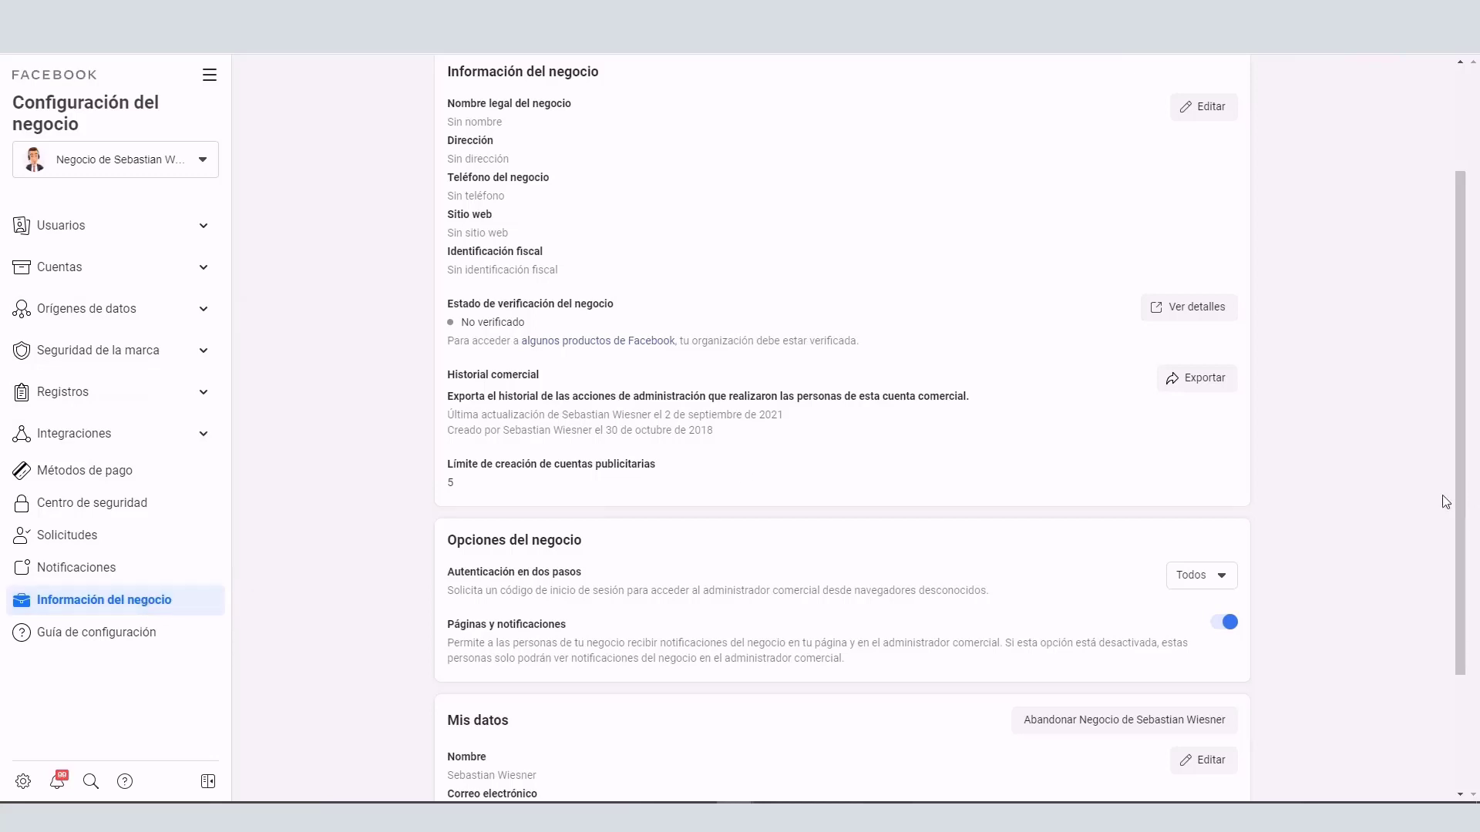
scroll(1445, 501, "down", 1)
left_click_drag(447, 462, 593, 498)
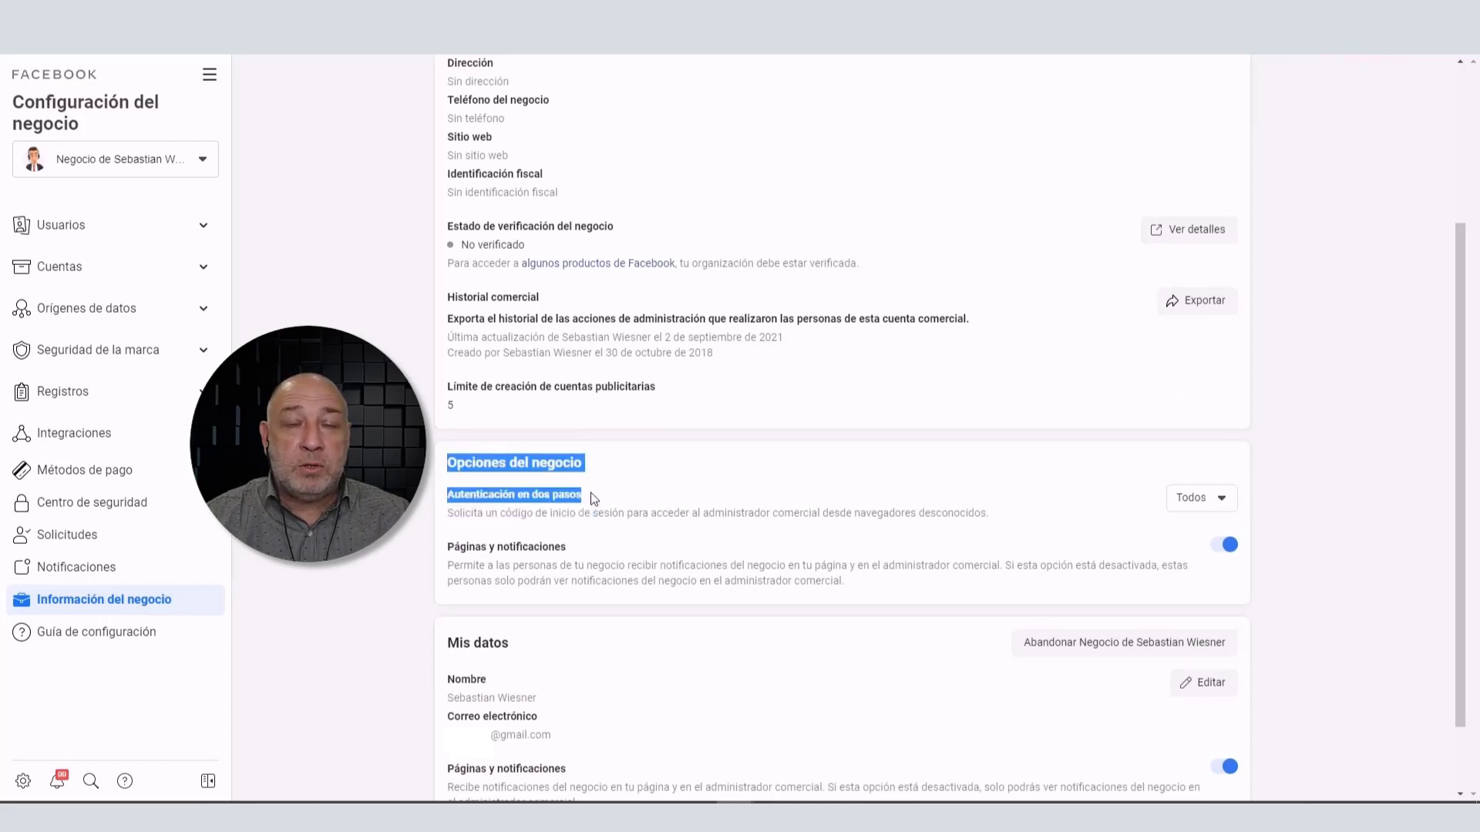
left_click(1222, 498)
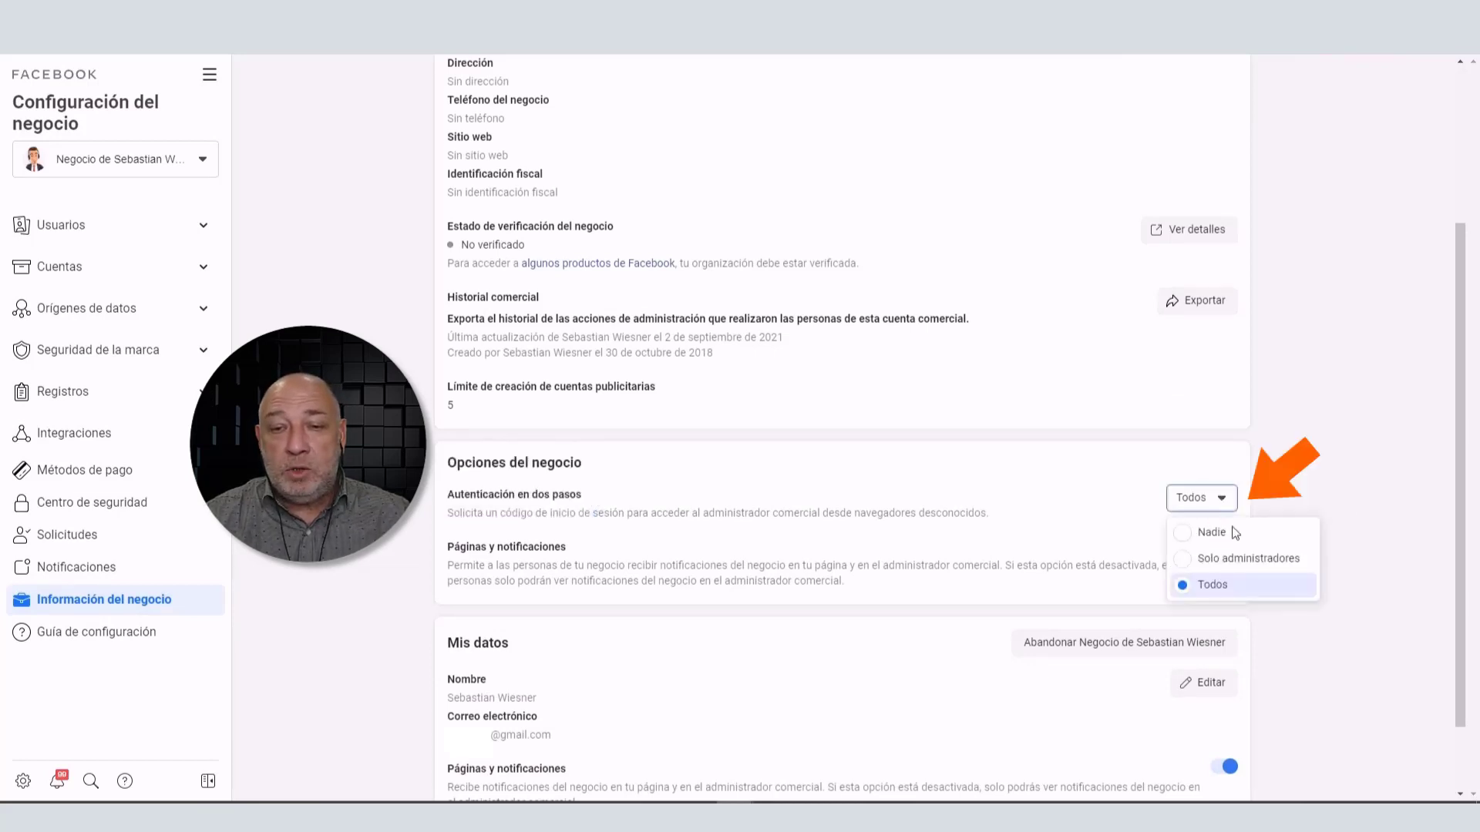
left_click(1324, 464)
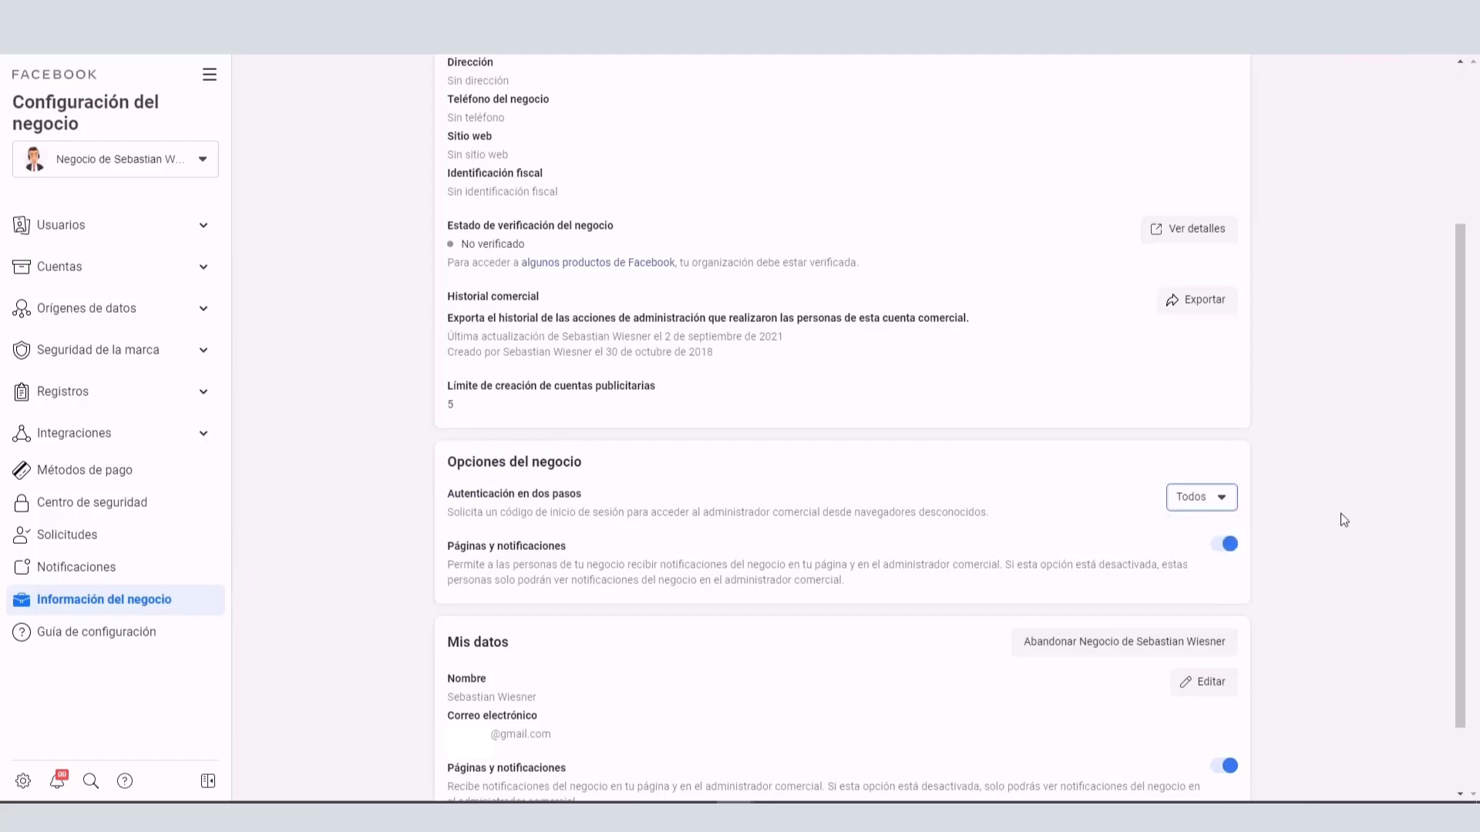
Check the contact e-mail shown in the Mis datos section of the business information
scroll(1341, 518, "down", 2)
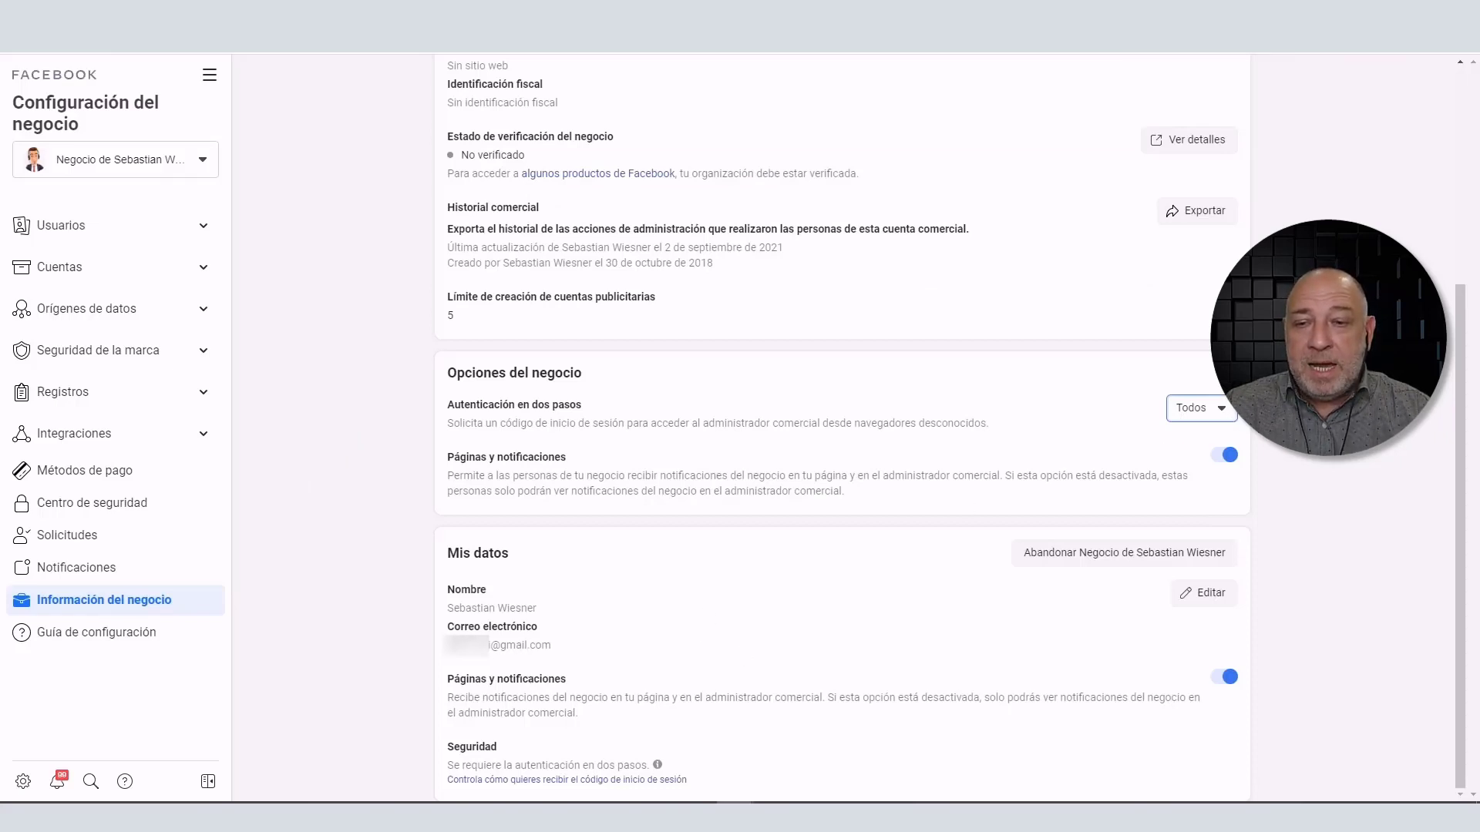
left_click_drag(446, 645, 565, 655)
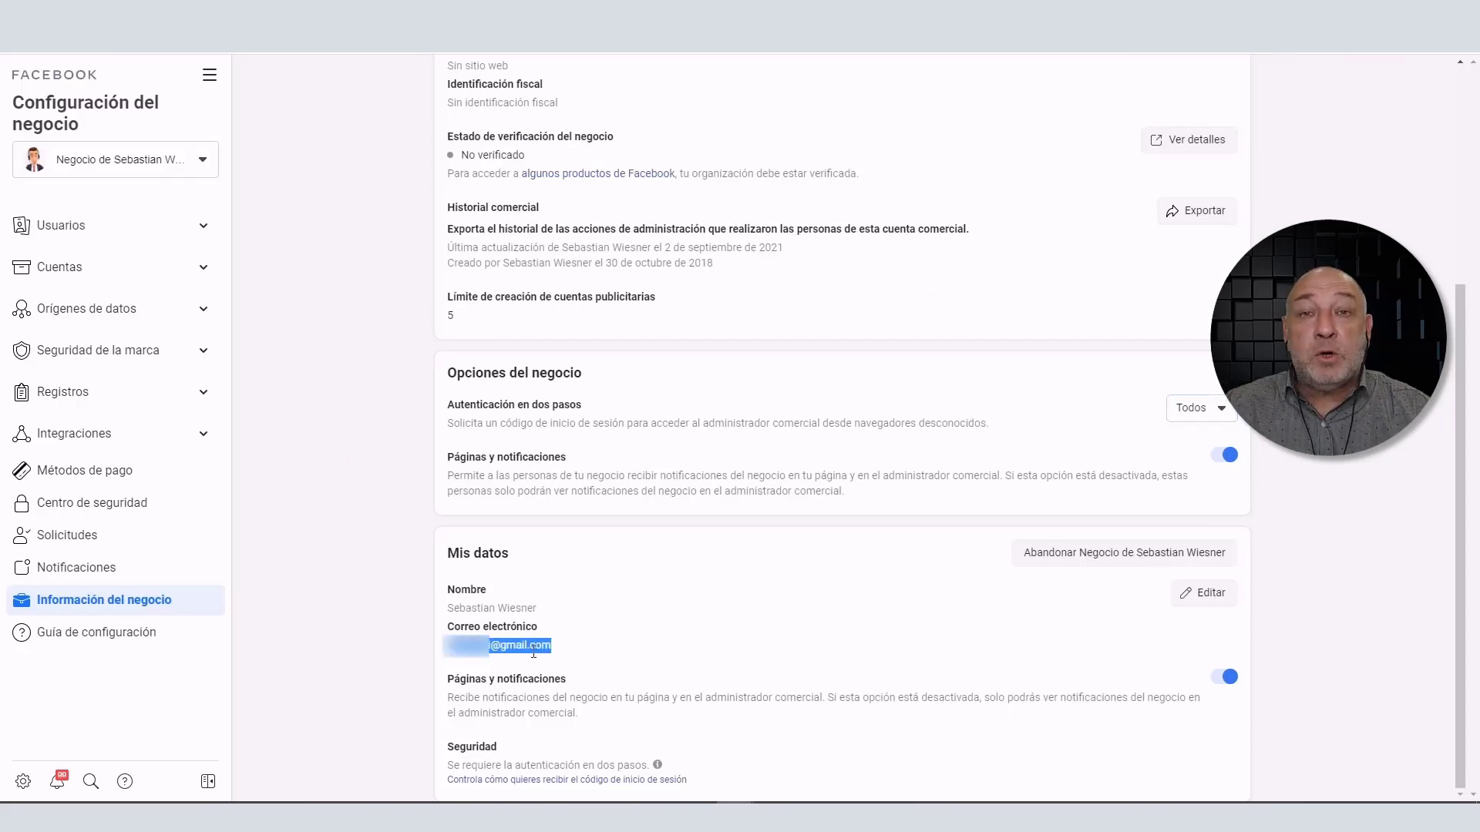
left_click(353, 648)
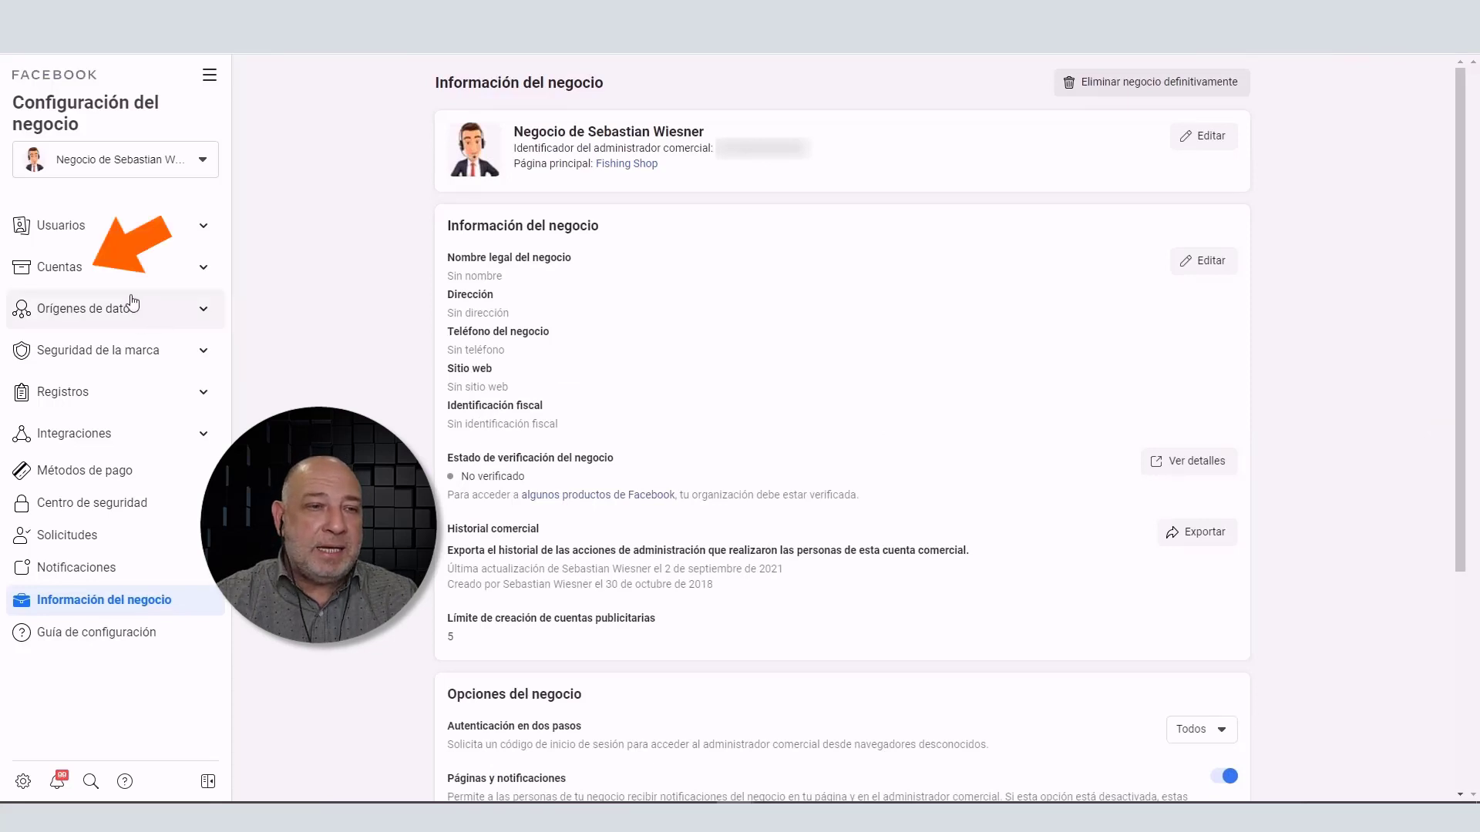
Go to the business's Cuentas publicitarias and start creating a new ad account
left_click(106, 274)
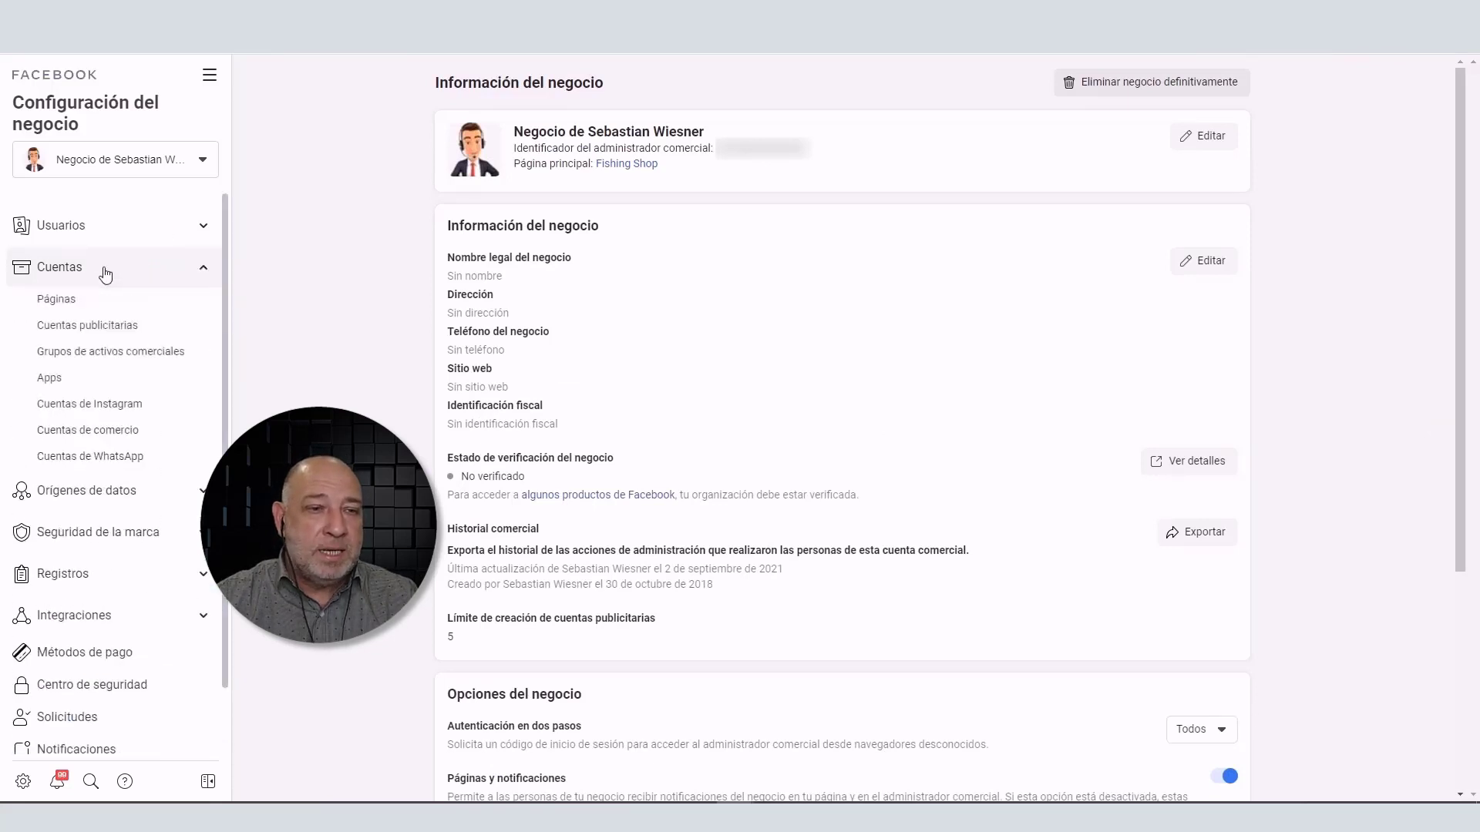
left_click(149, 336)
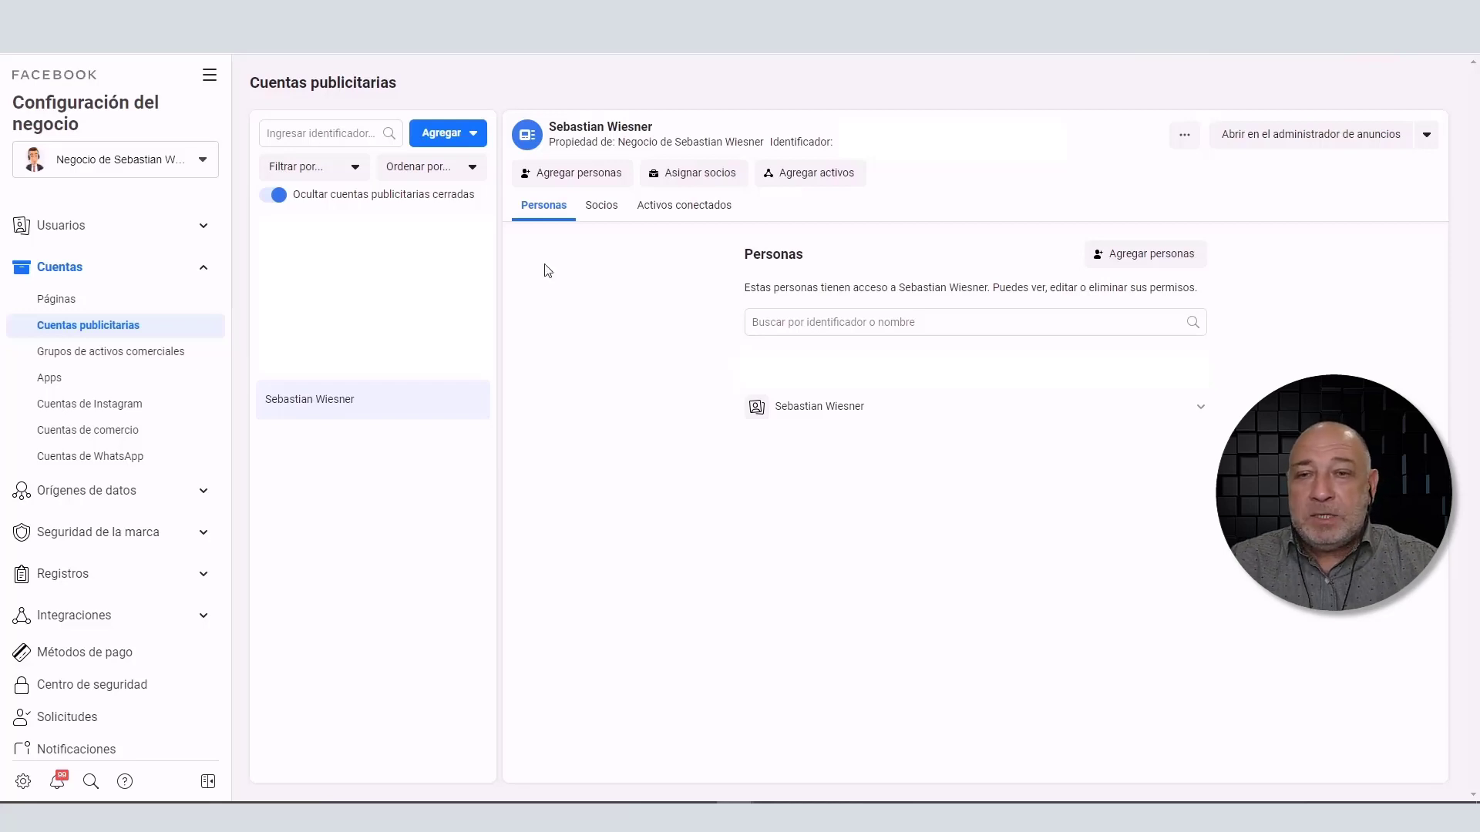
left_click(472, 137)
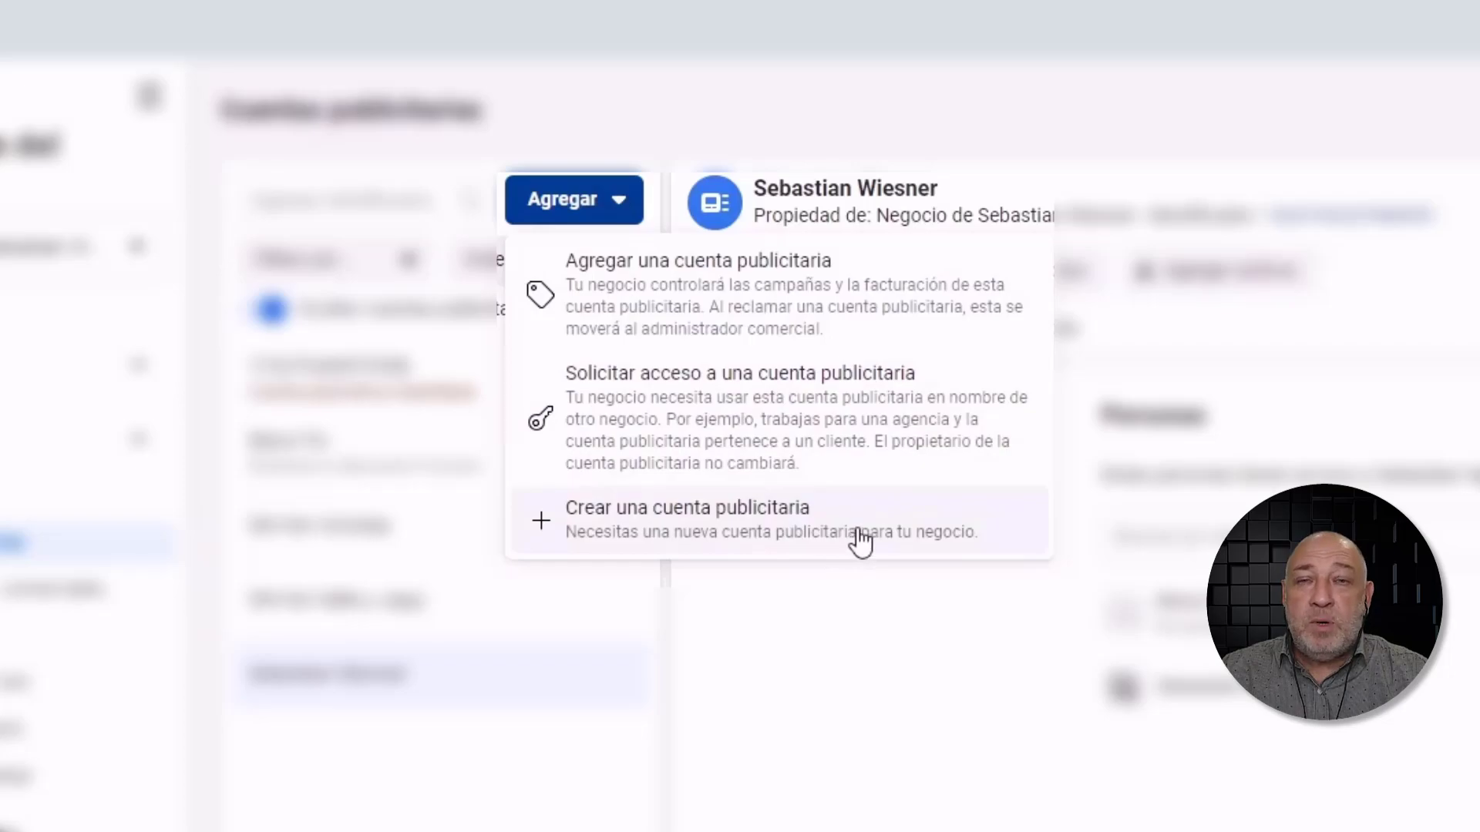
left_click(854, 543)
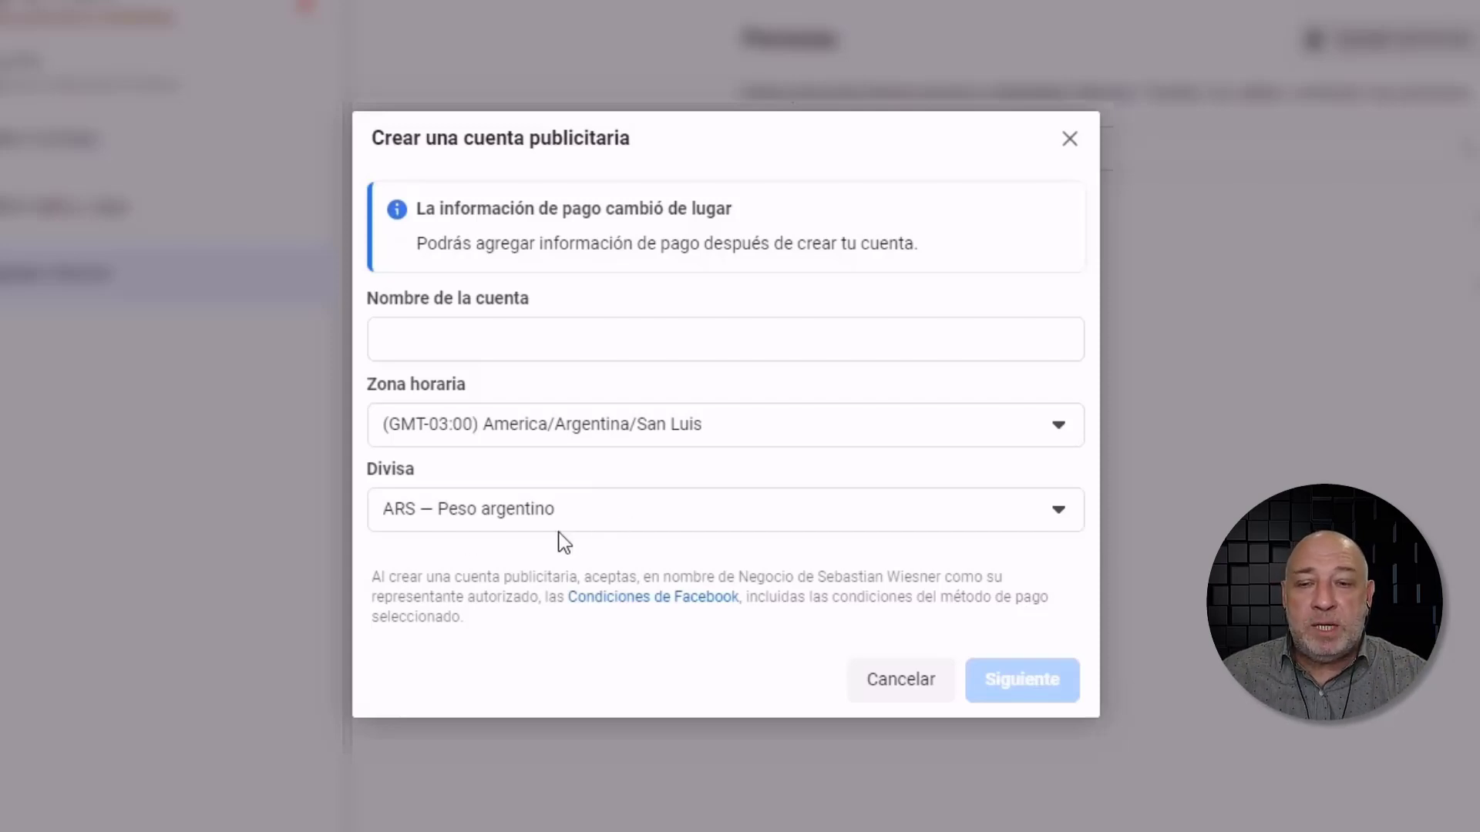
Set the new ad account's currency to USD — Dólar estadounidense, name it Test, and assign its use to Mi negocio
left_click(605, 515)
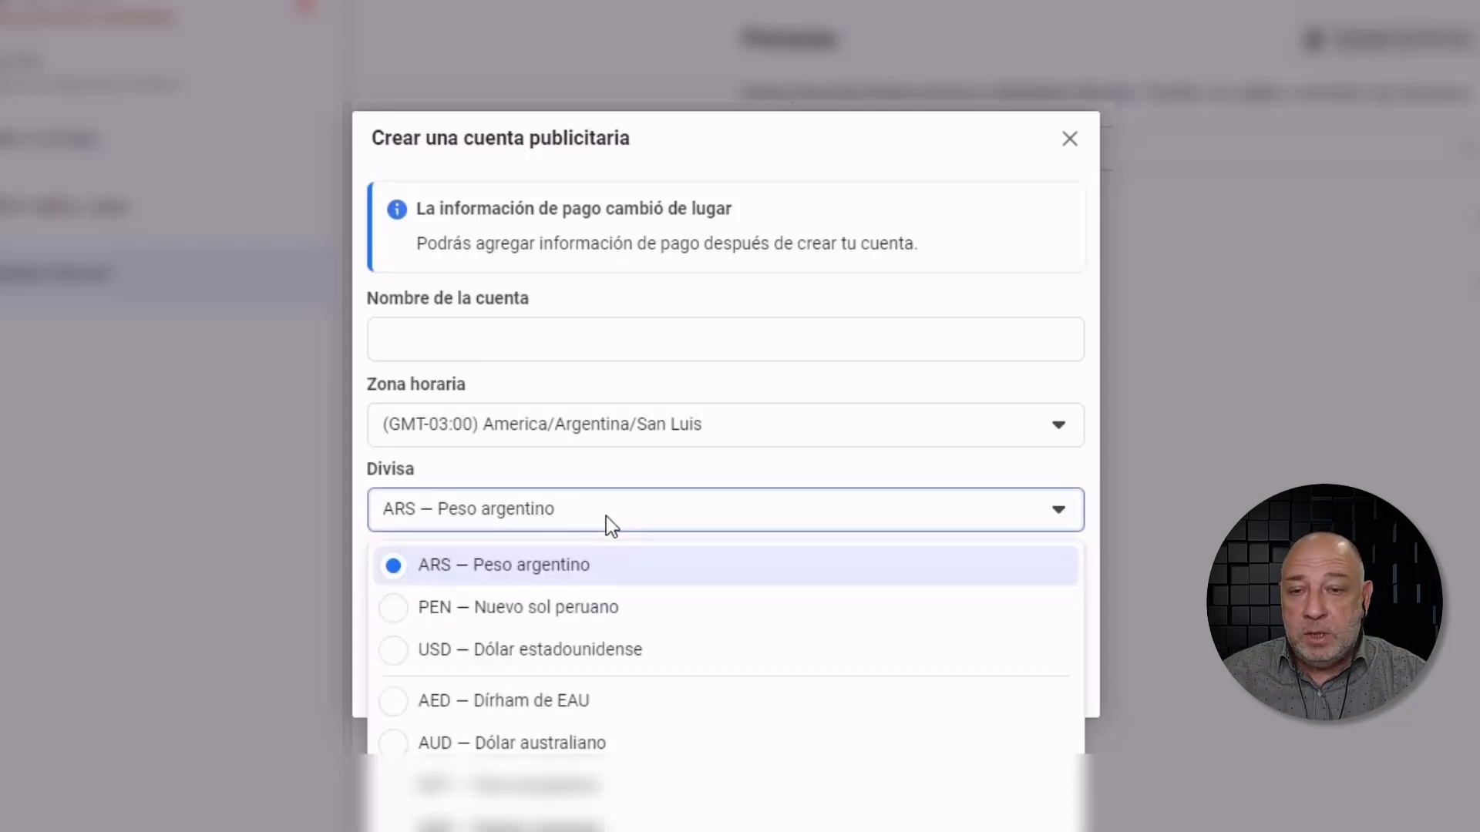
left_click(595, 651)
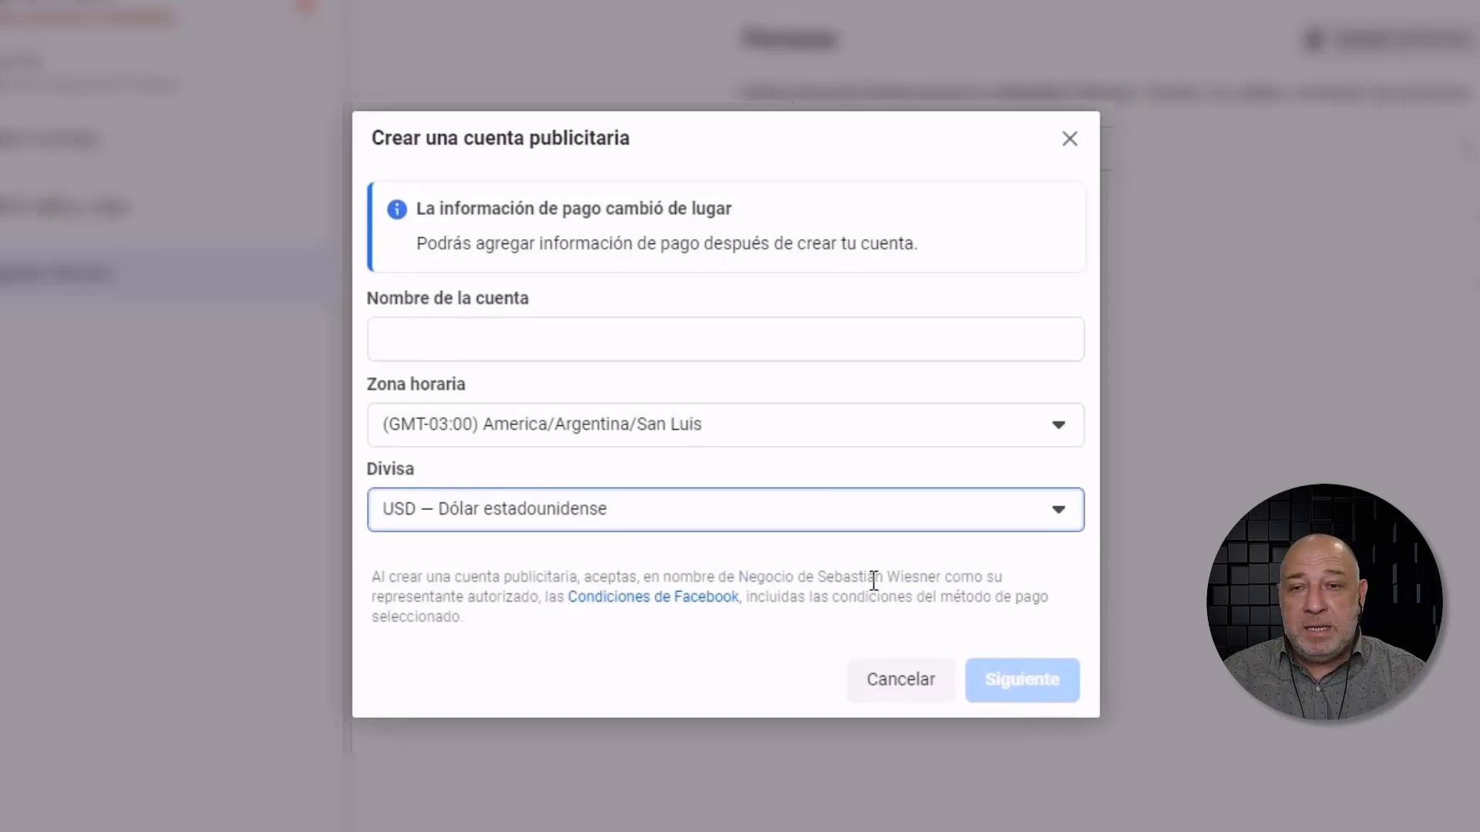
left_click(603, 328)
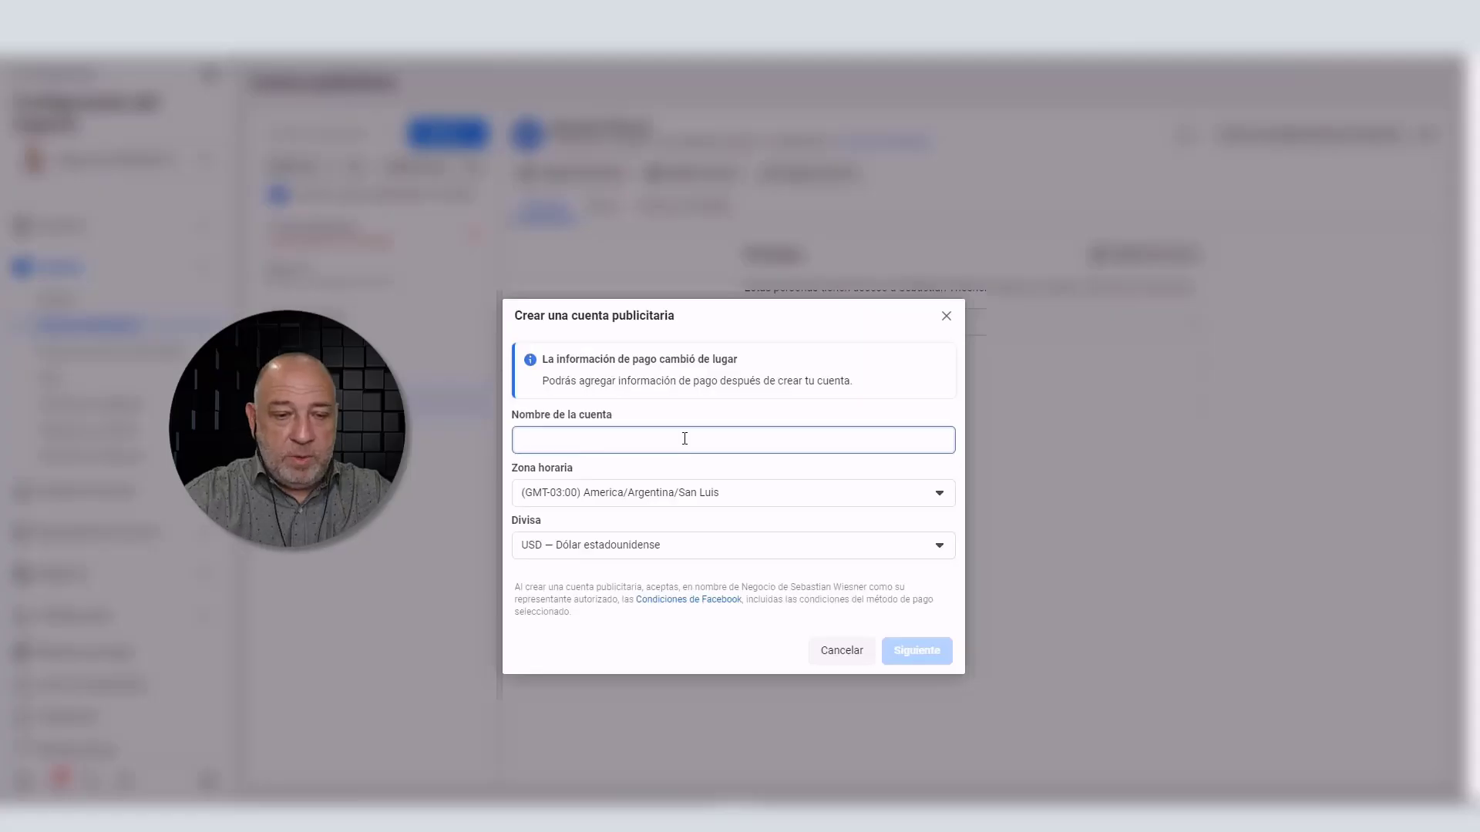
type("Test")
left_click(930, 652)
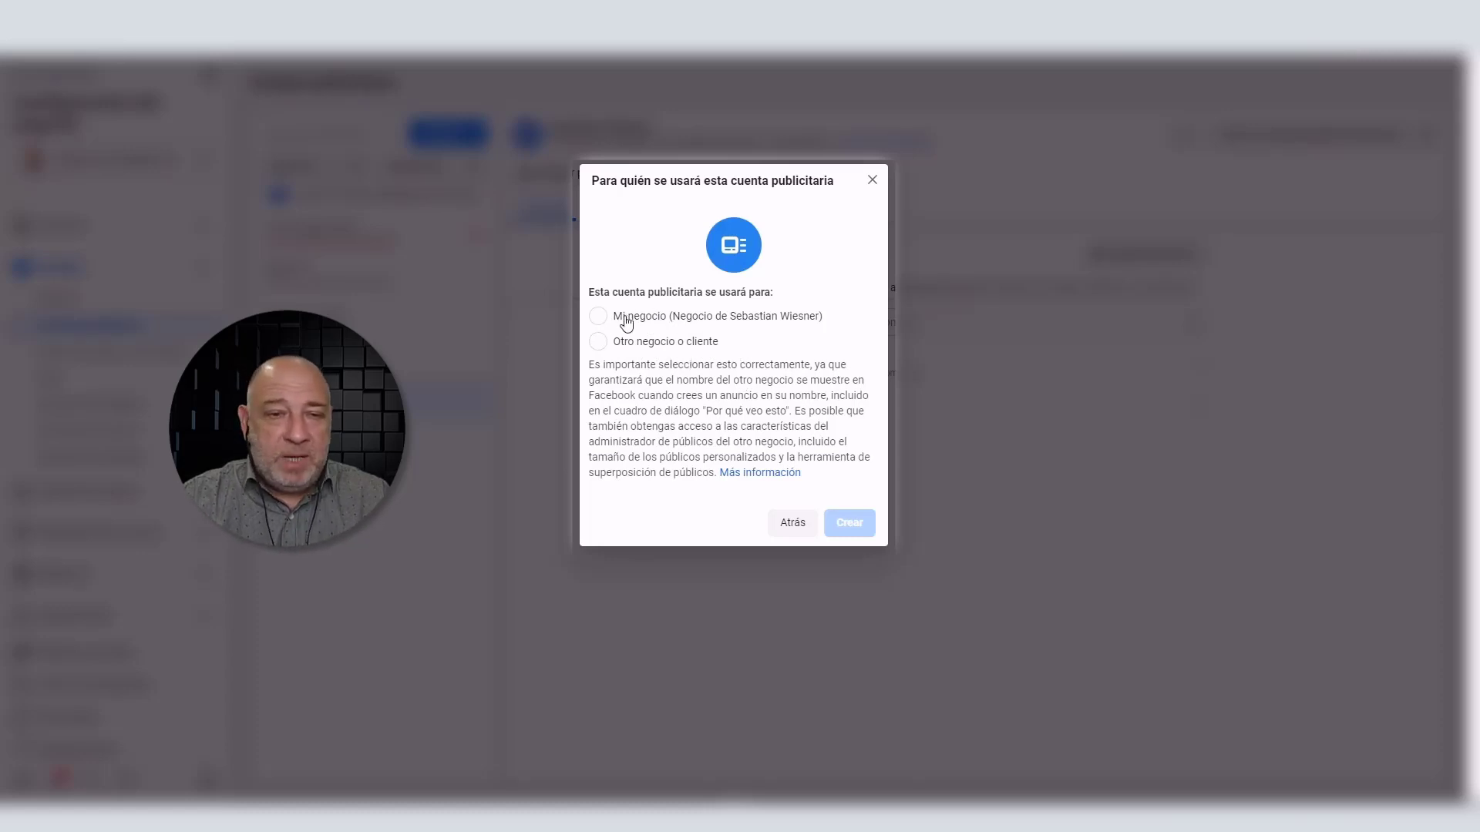
left_click(599, 317)
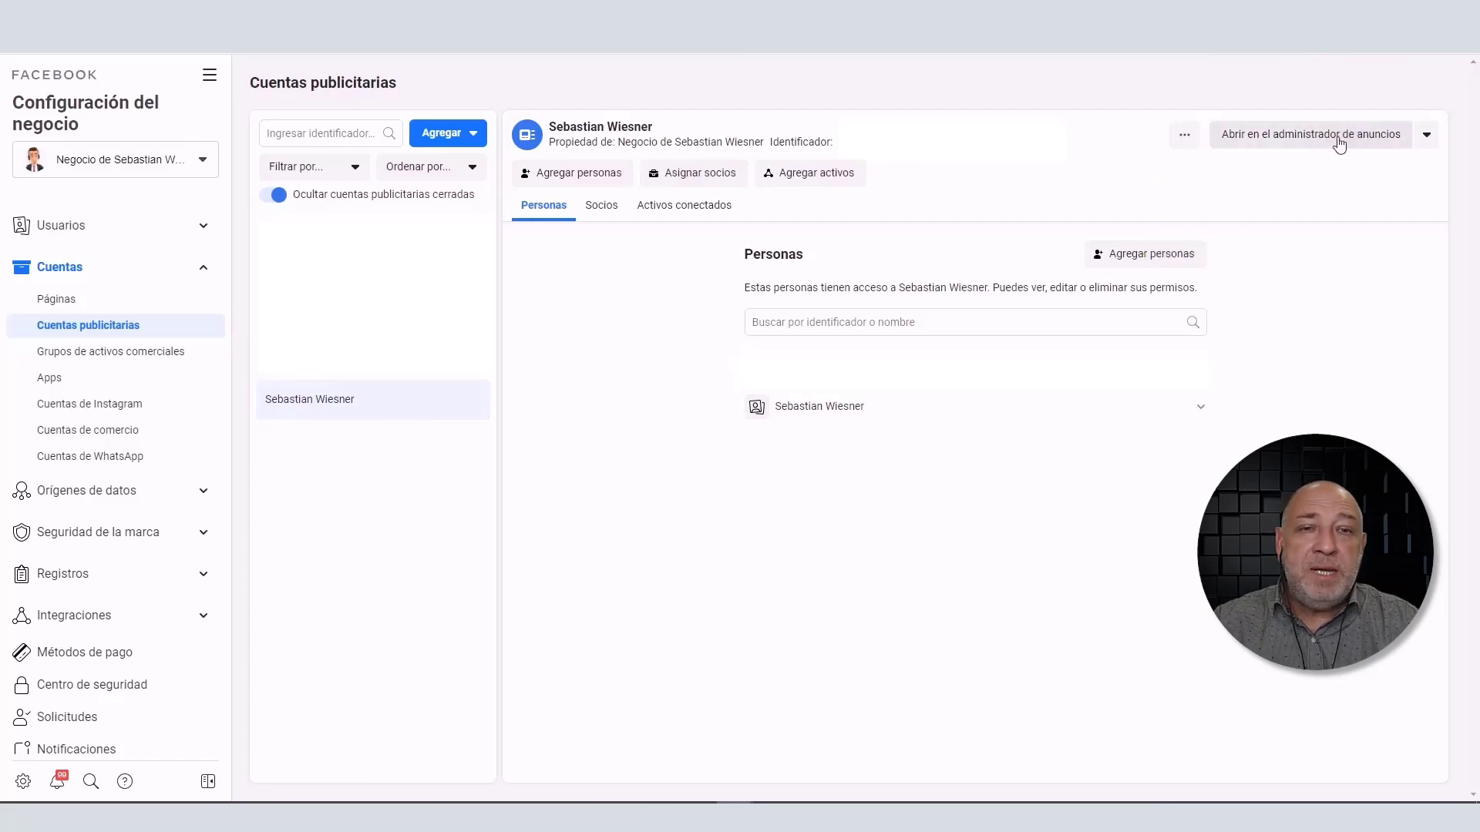
Open the selected ad account in the ads manager and view the objectives offered for a new campaign
left_click(1310, 143)
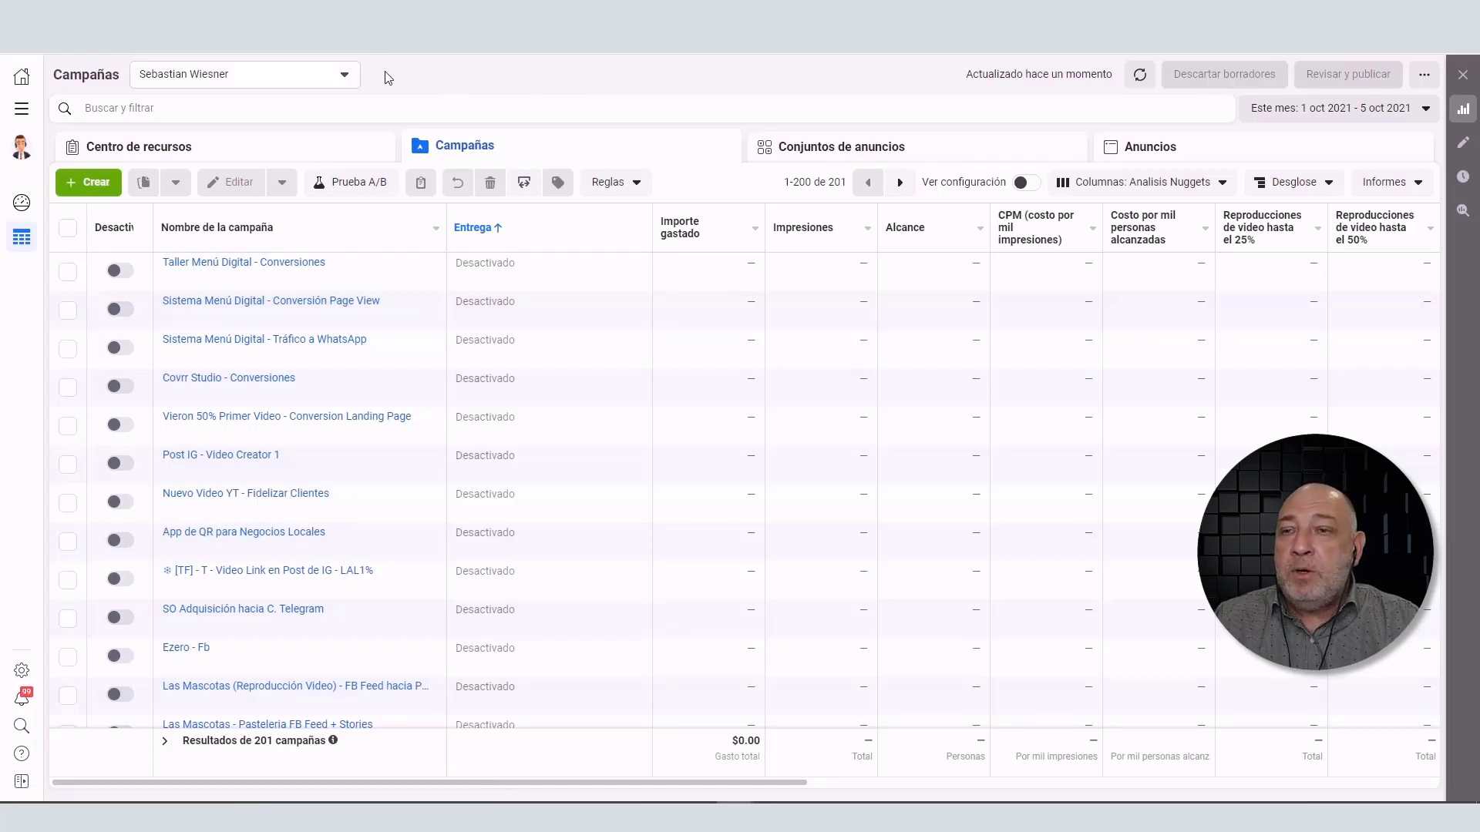
left_click(90, 189)
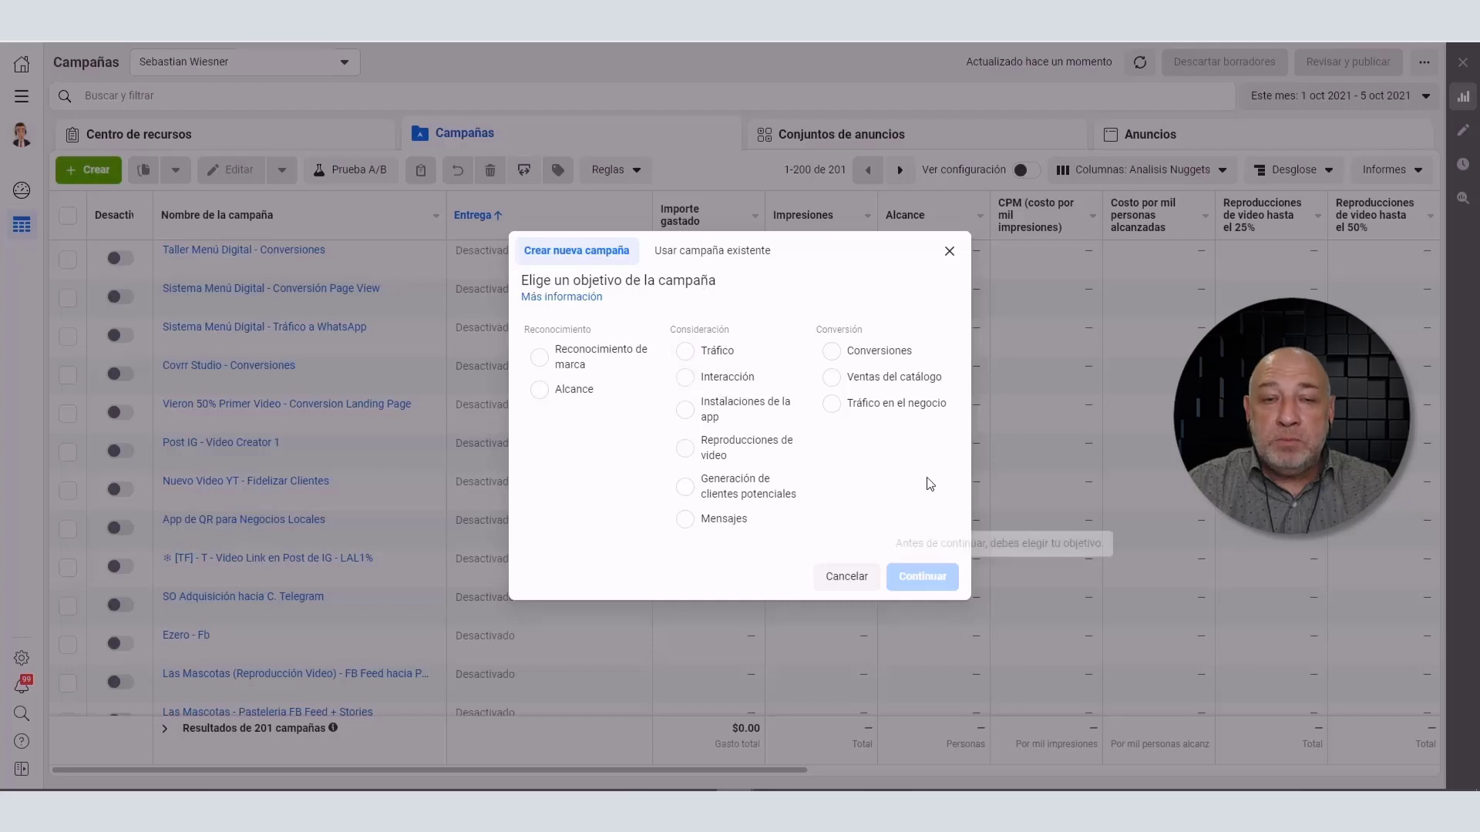
left_click(950, 253)
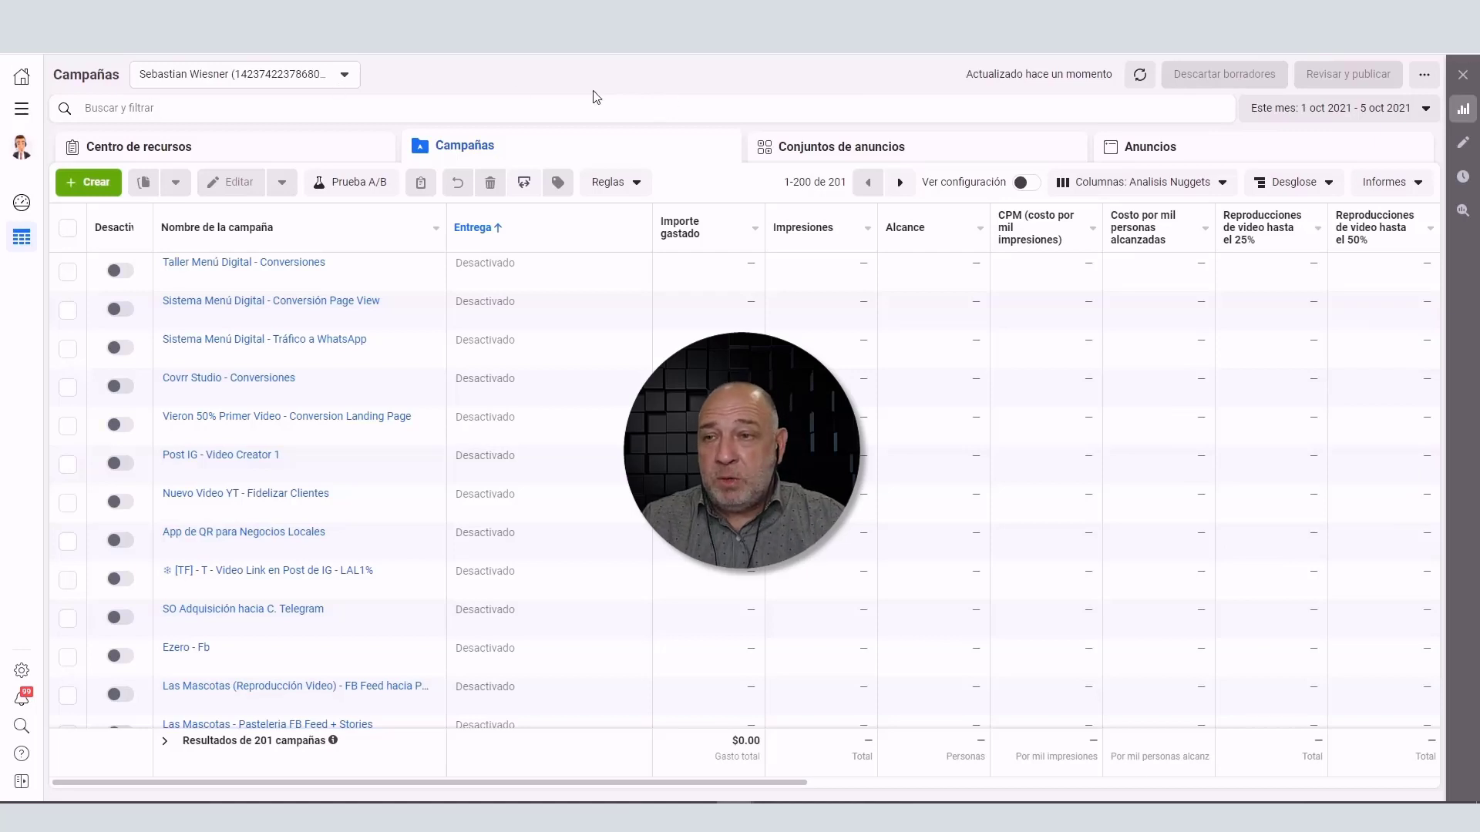
Open Configuración de la cuenta publicitaria in a new tab from the list of all tools
left_click(22, 117)
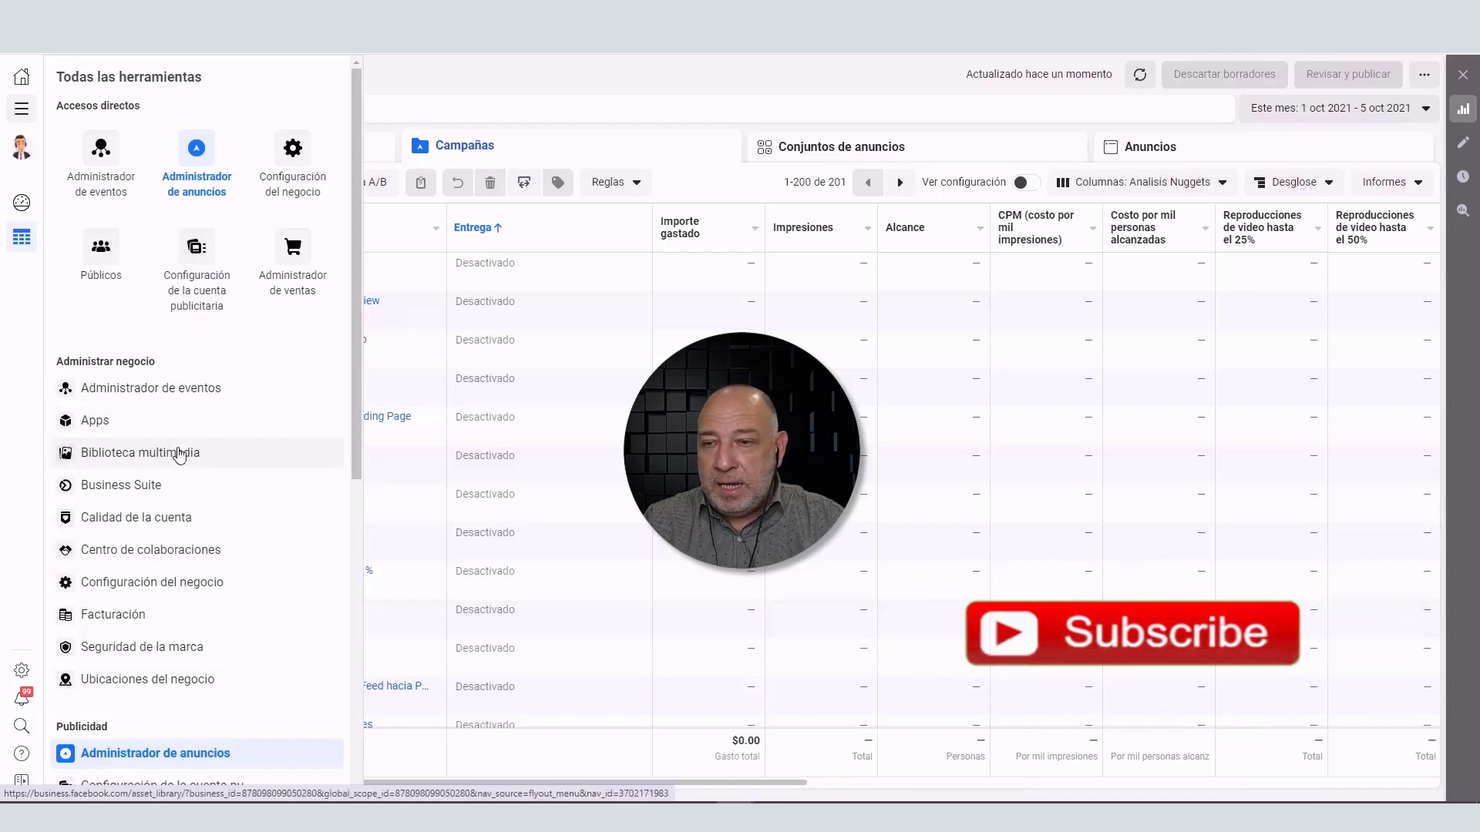
scroll(224, 493, "down", 3)
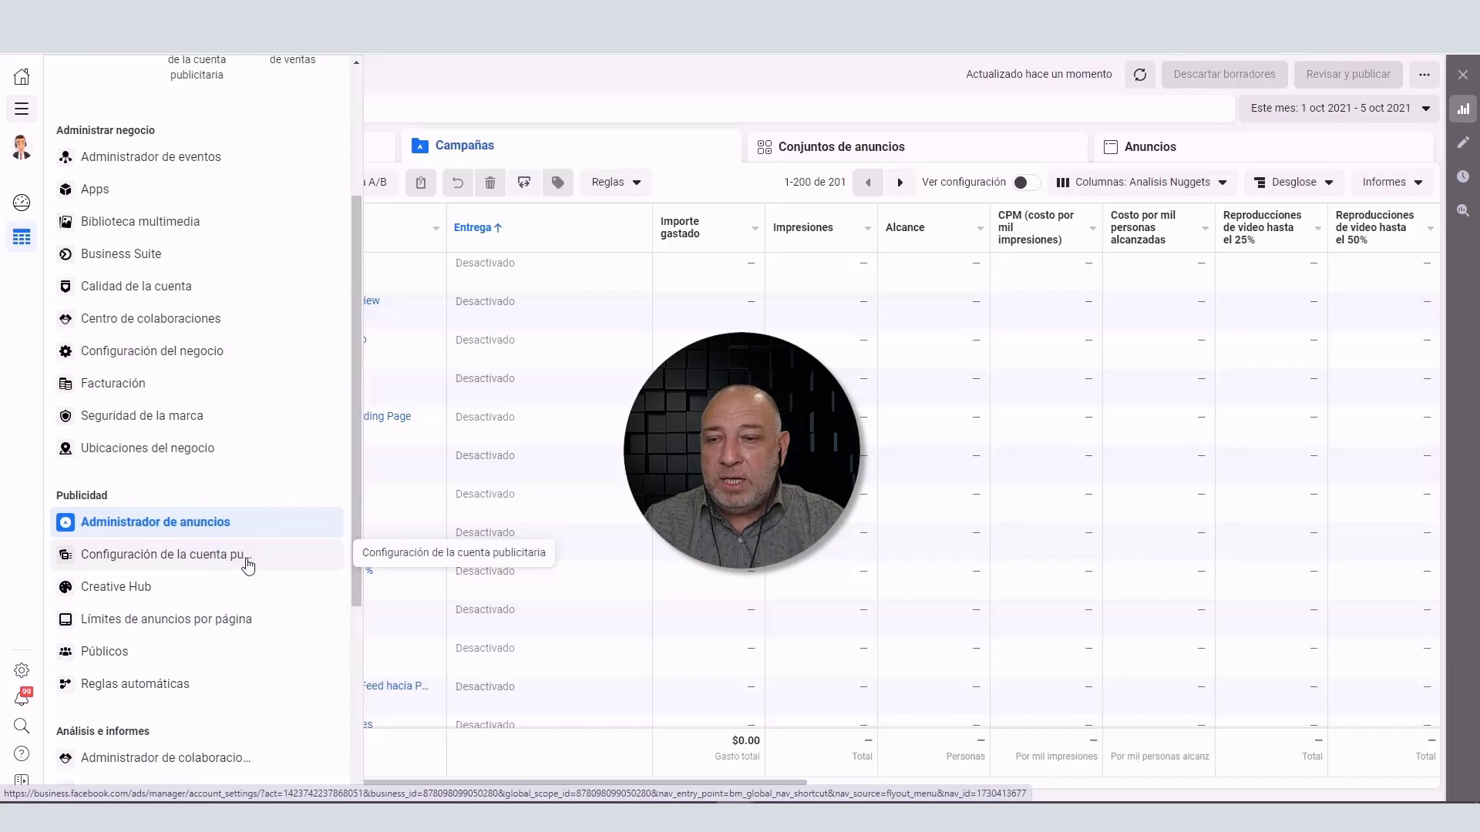
scroll(246, 562, "up", 3)
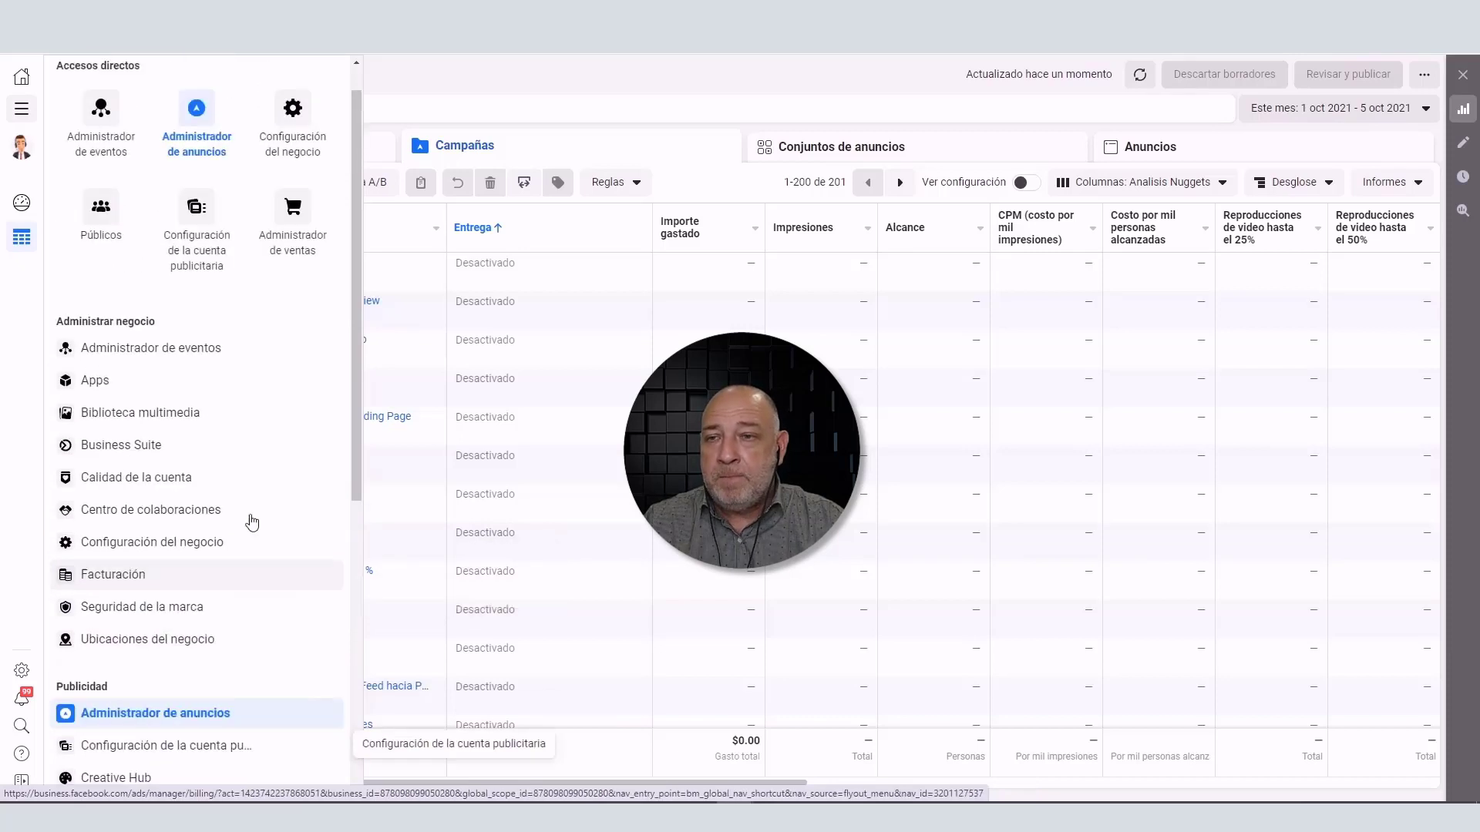
right_click(202, 249)
left_click(251, 257)
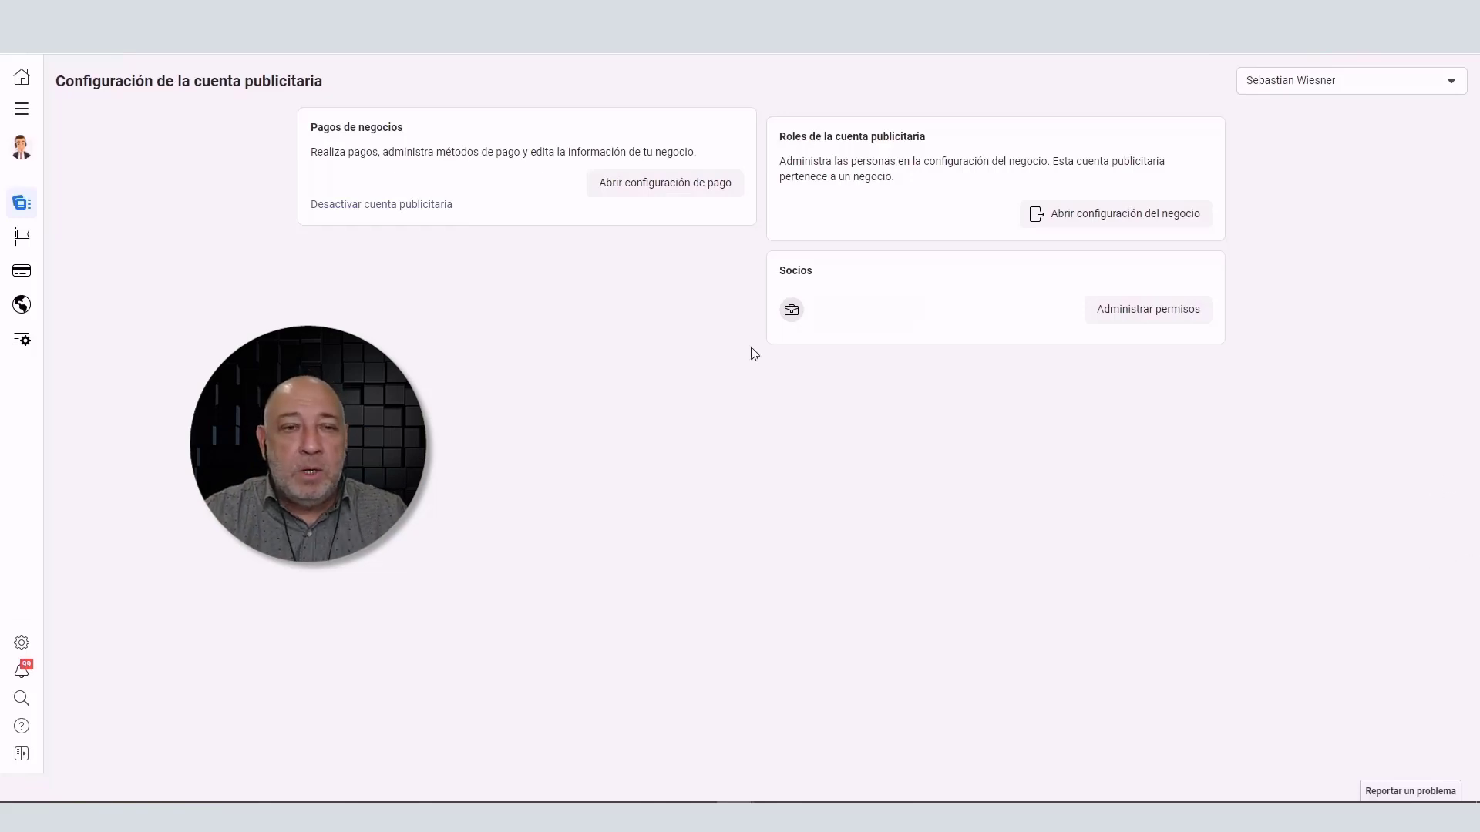
Open the ad account's payment settings and start adding a payment method
left_click(656, 198)
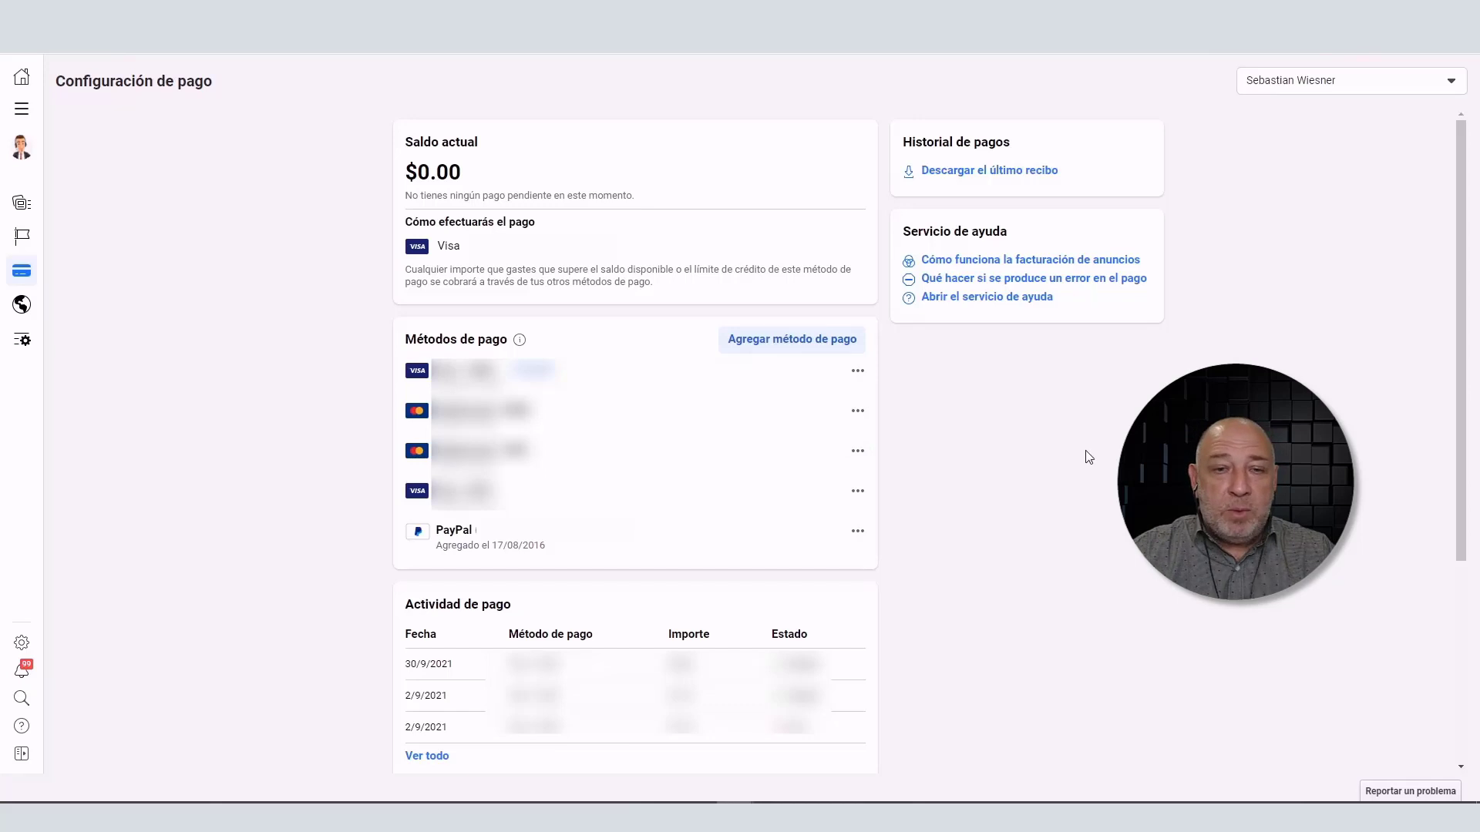
left_click(801, 349)
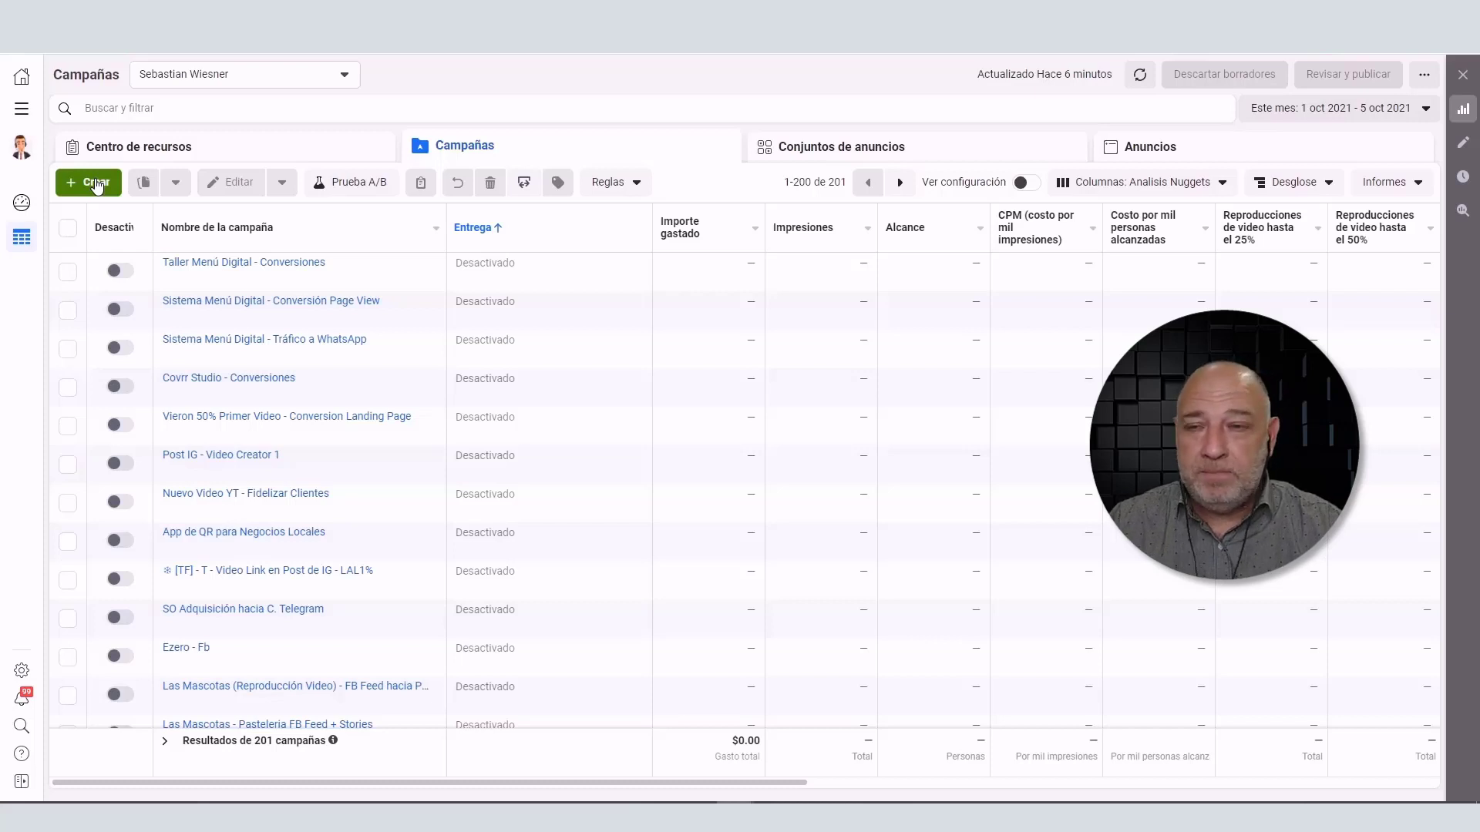
Create a new campaign with the Interacción objective and Me gusta de la página as the interaction type
left_click(97, 187)
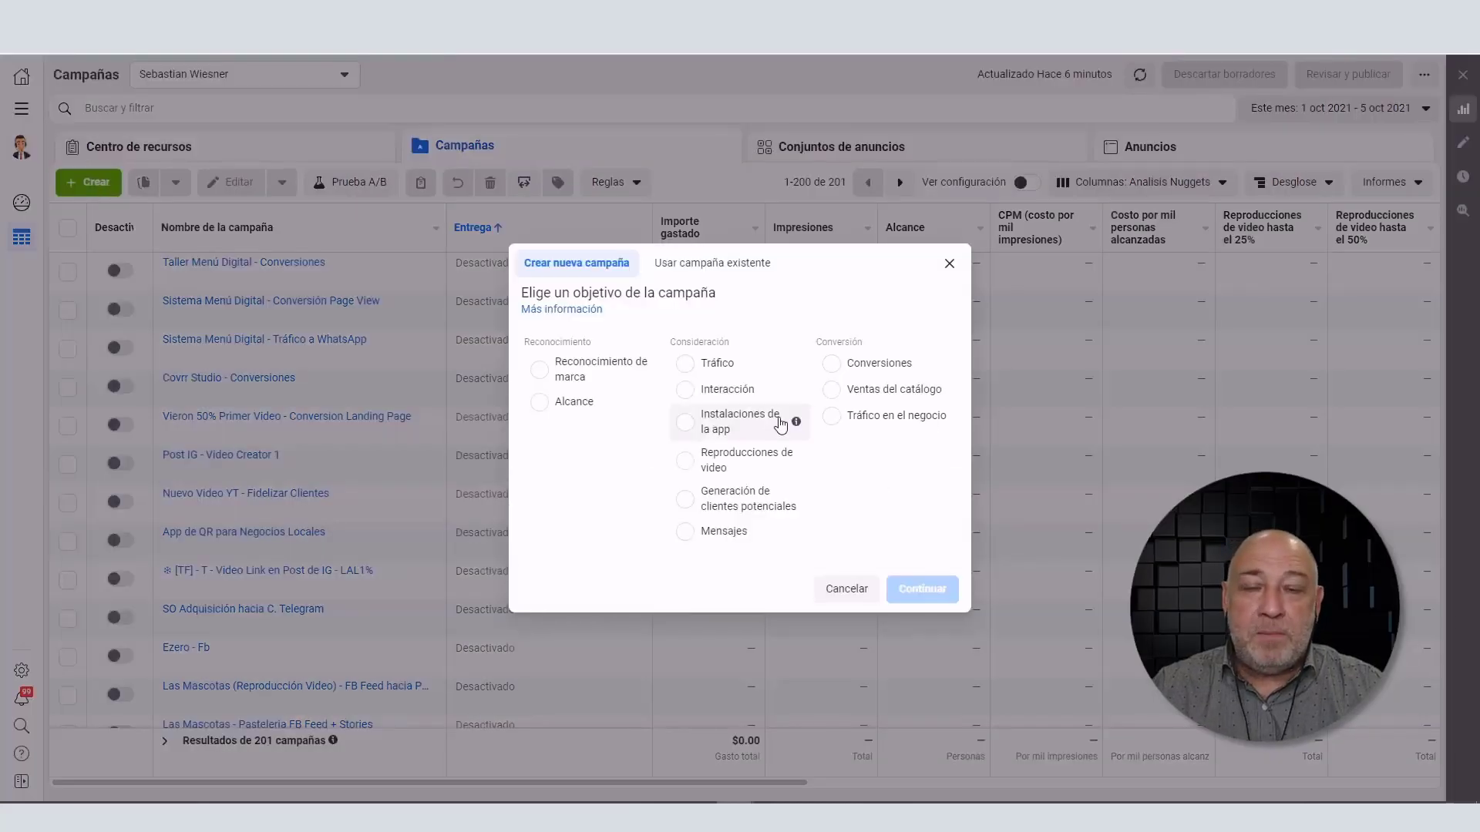
left_click(734, 392)
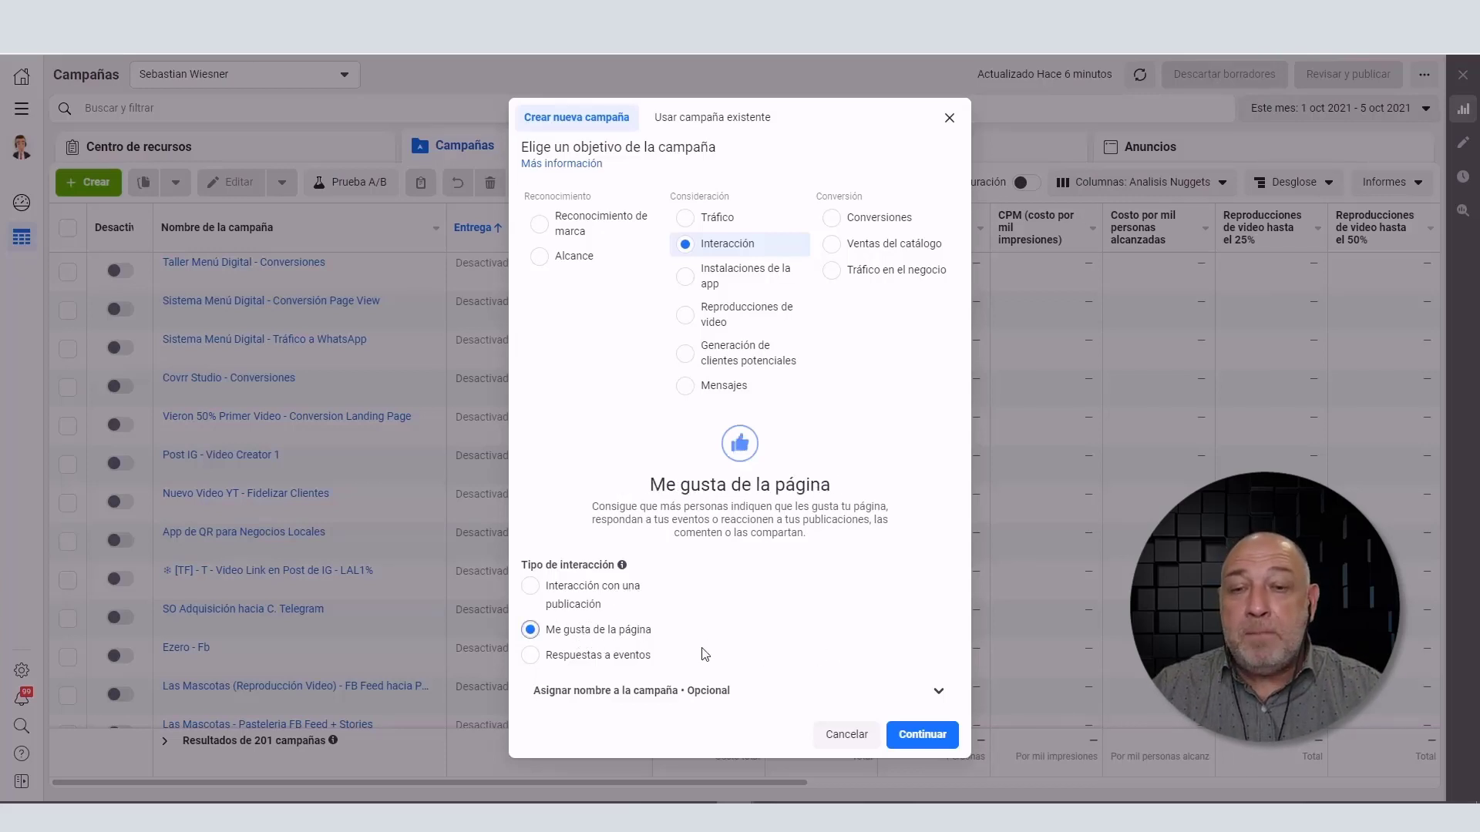
left_click(649, 632)
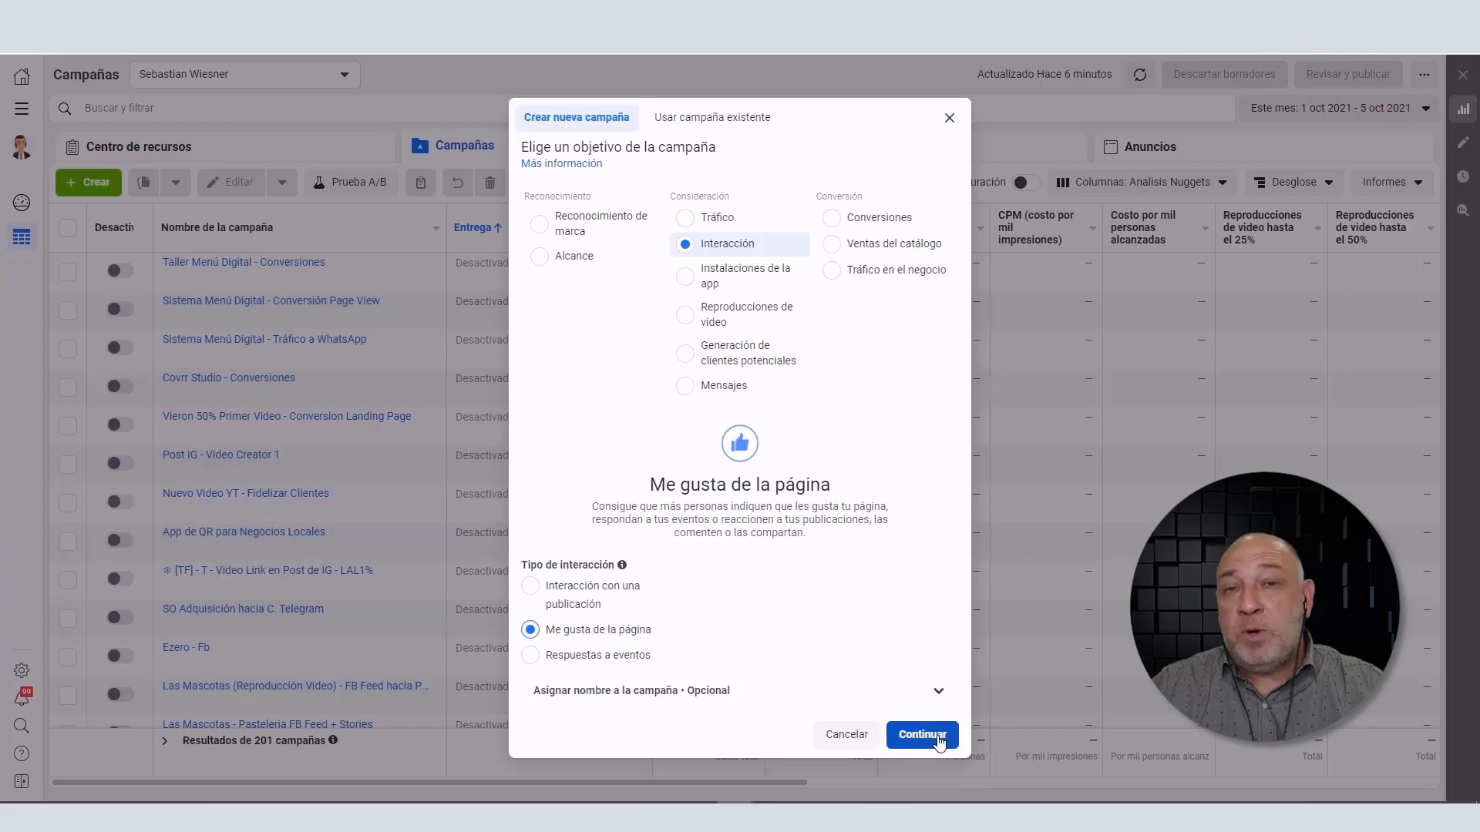
left_click(922, 734)
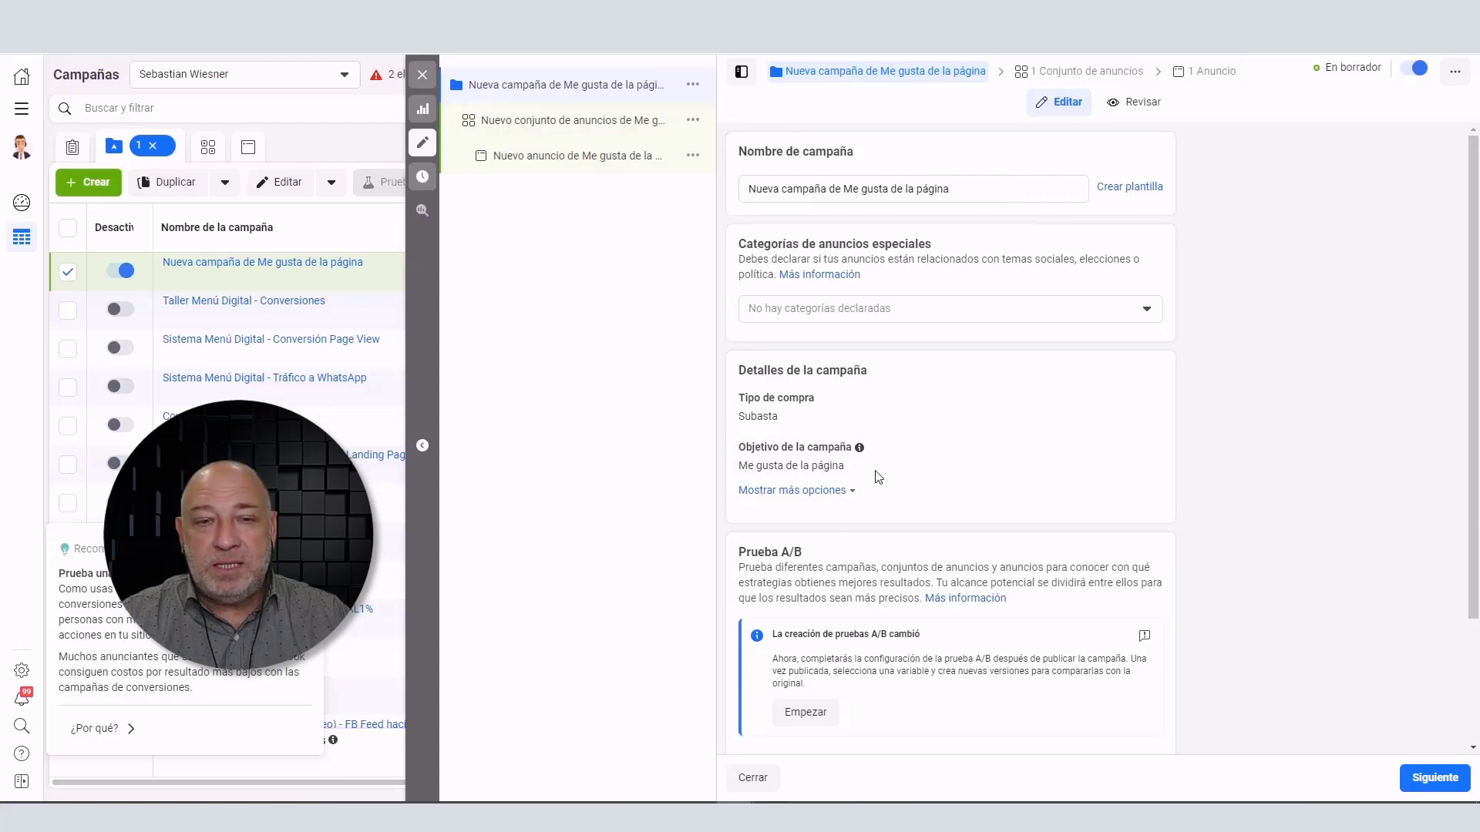
Change the new ad set's budget type to Presupuesto total and set the amount to 3 USD
scroll(1226, 484, "down", 2)
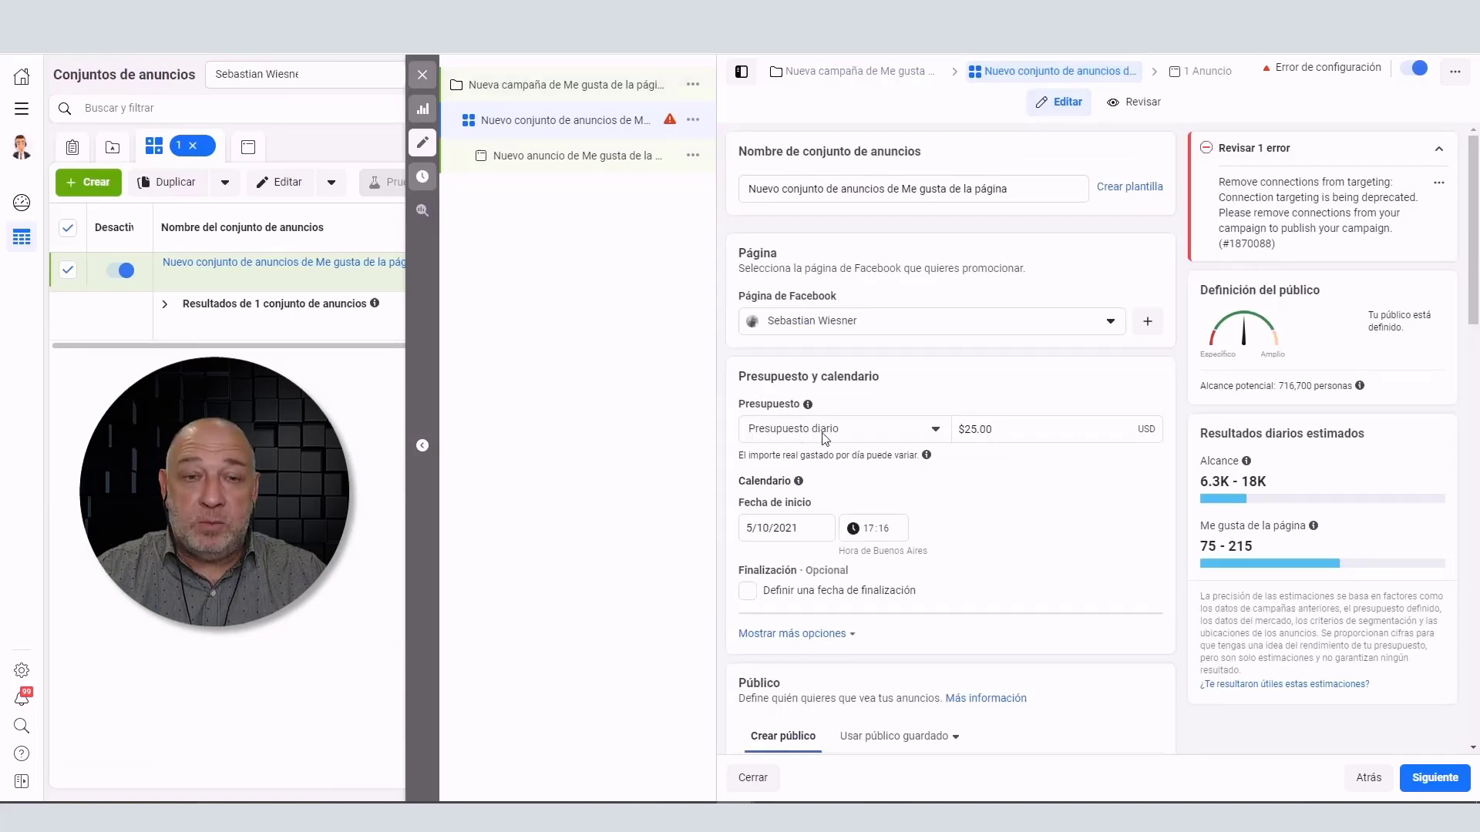
left_click(860, 438)
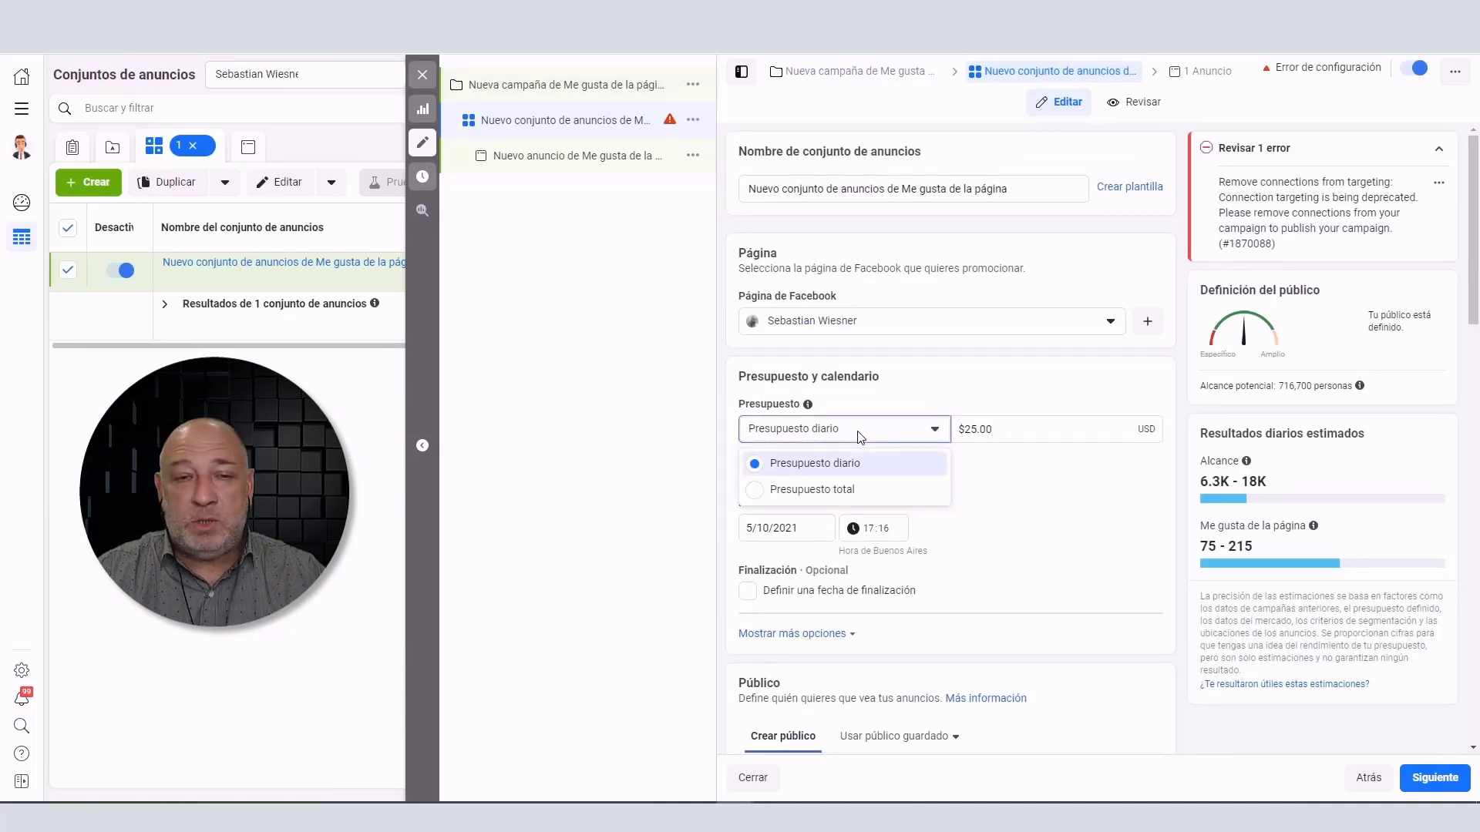
left_click(894, 494)
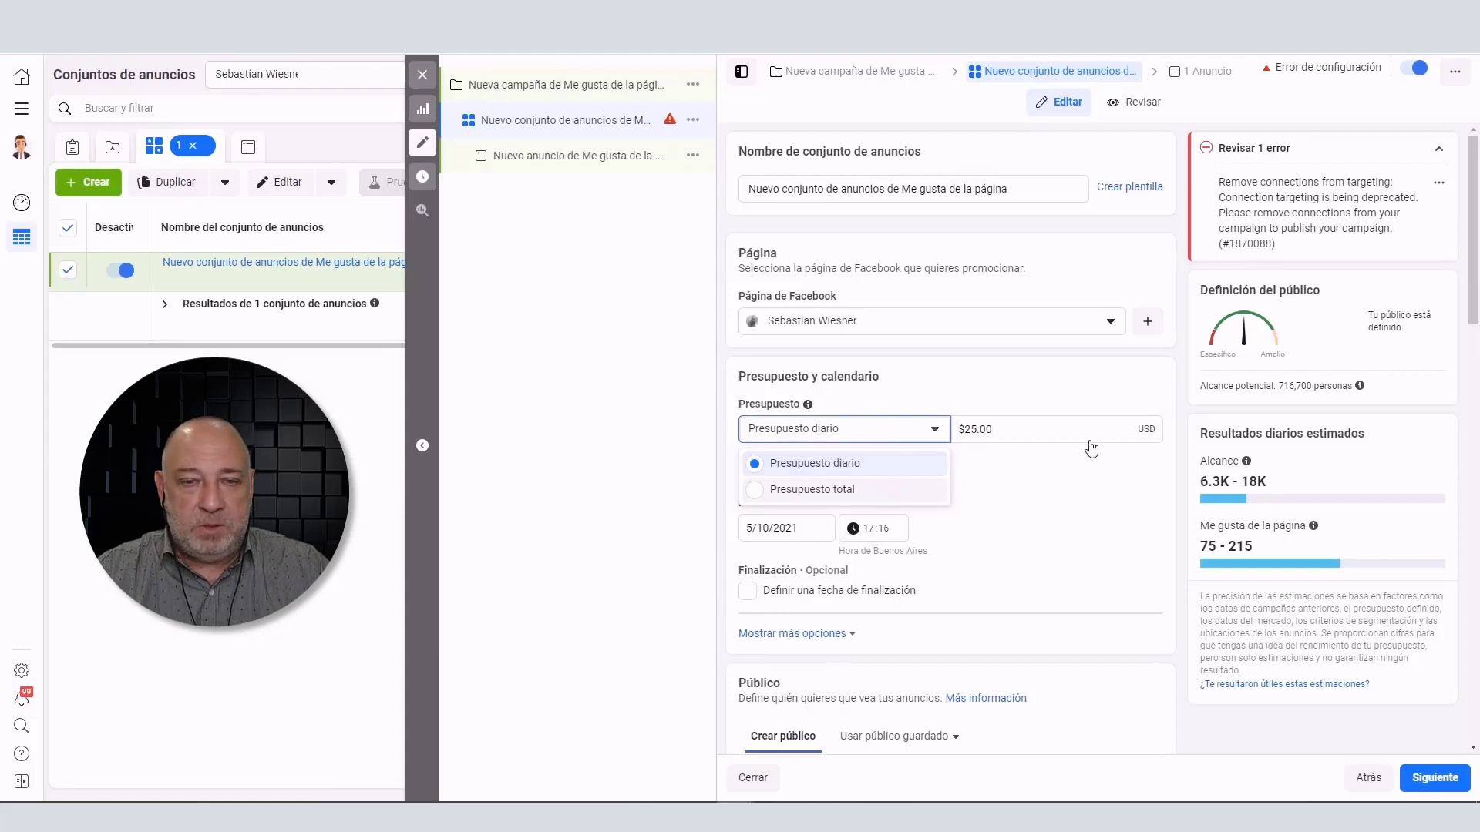
left_click(977, 428)
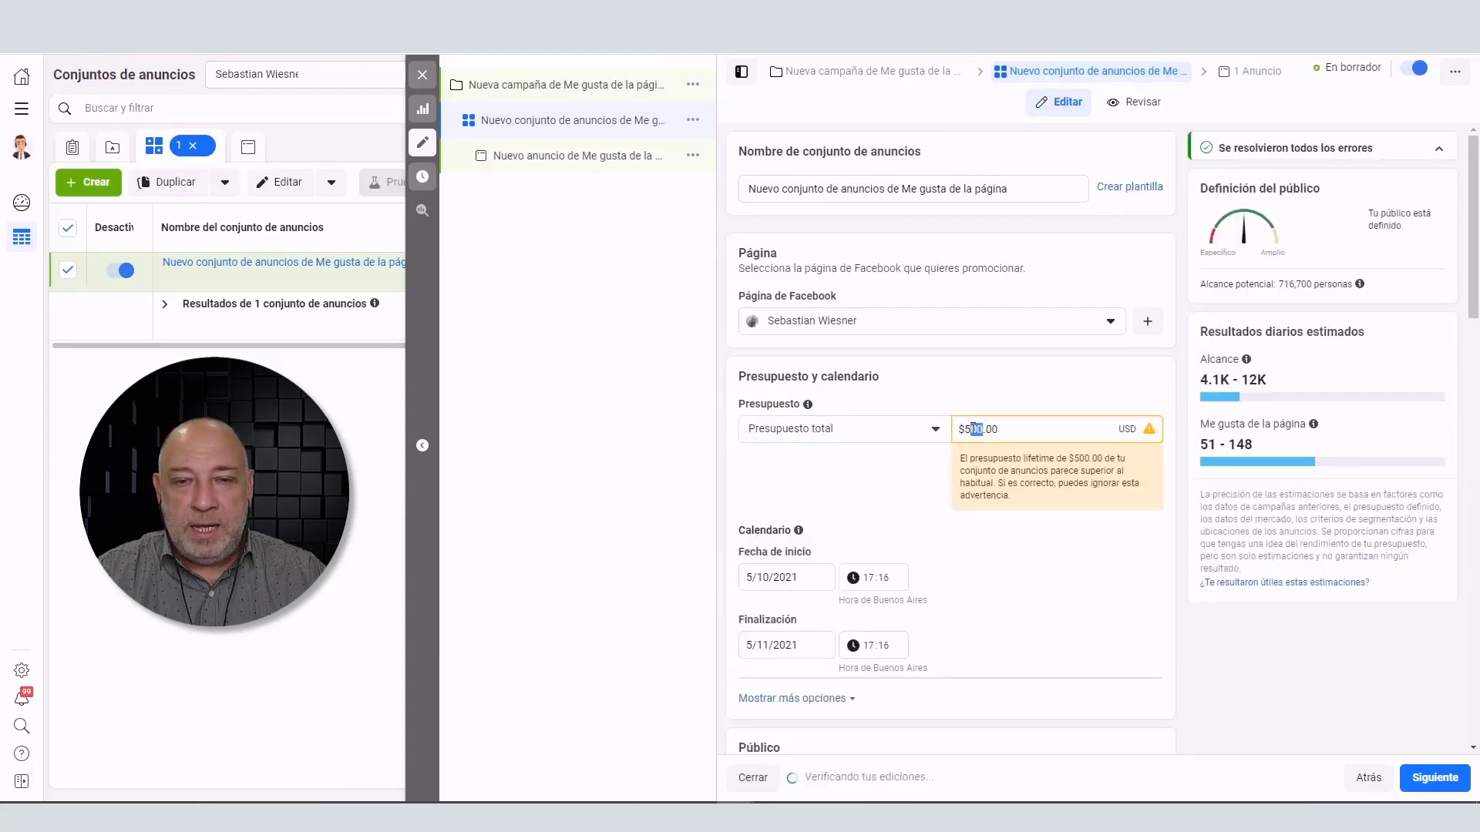
key("BackSpace")
key("BackSpace")
type("3")
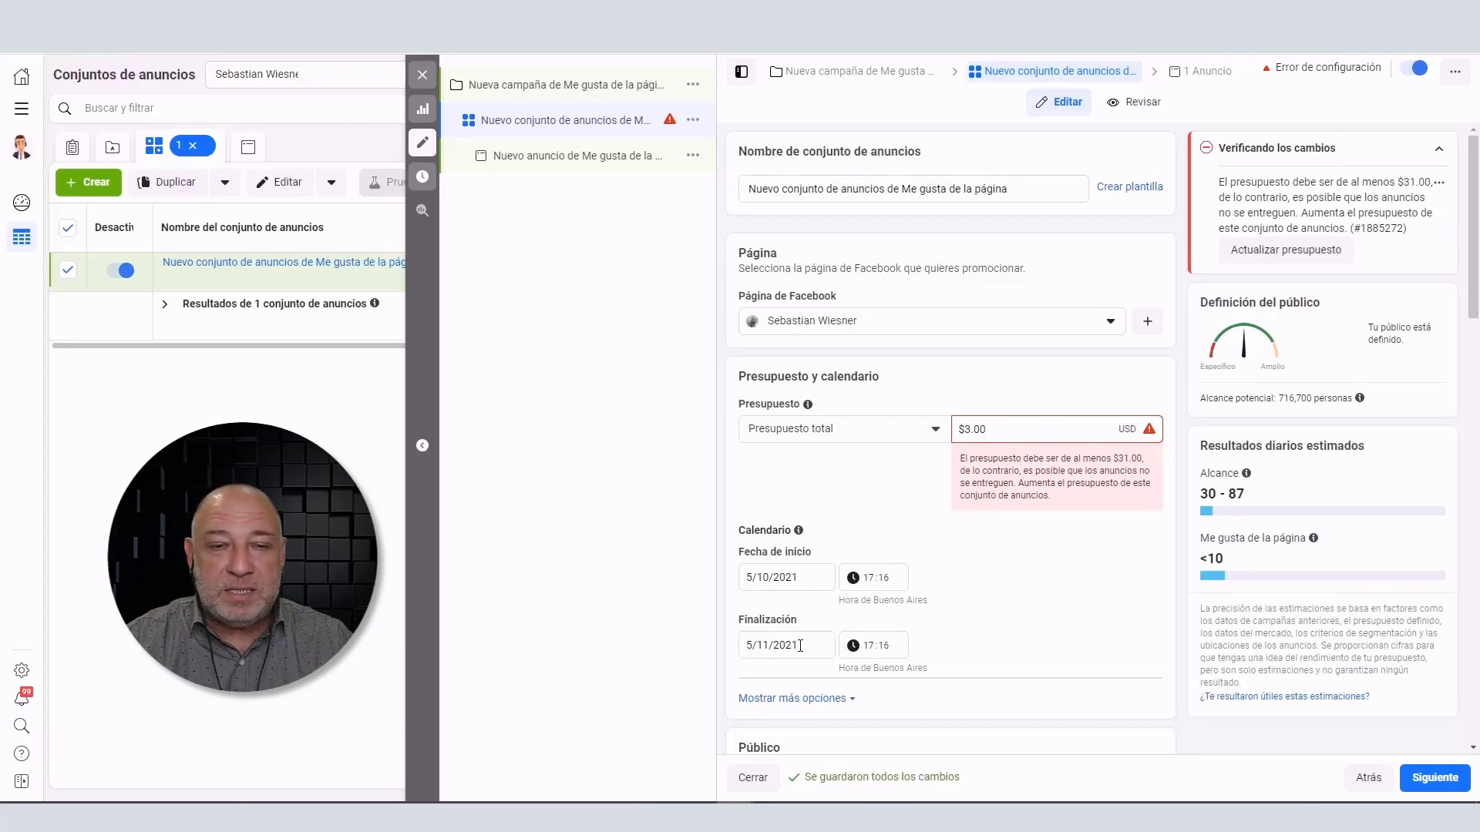
Set the ad set's Finalización date to 24 October 2021
left_click(800, 645)
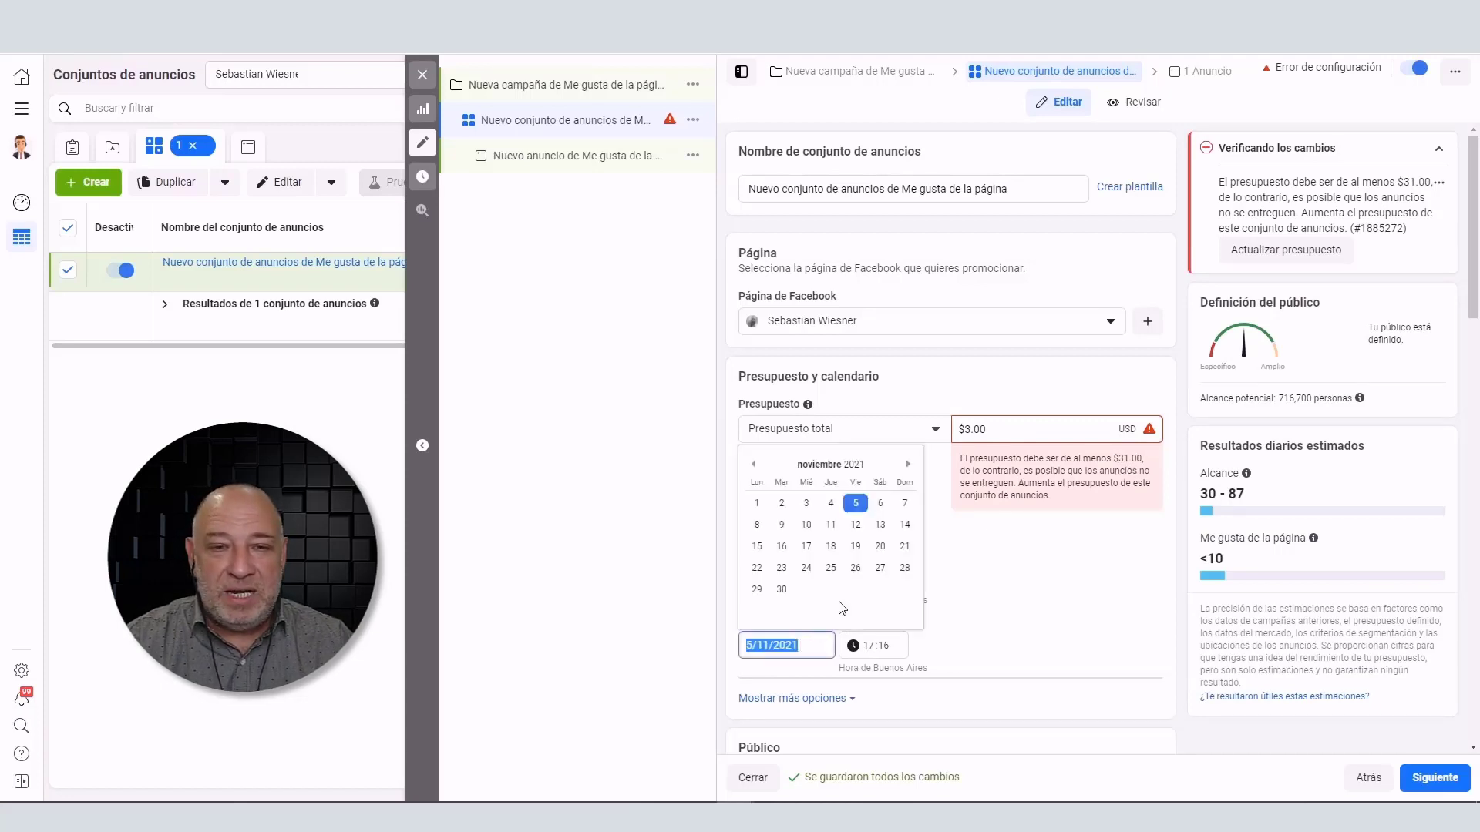
left_click(754, 464)
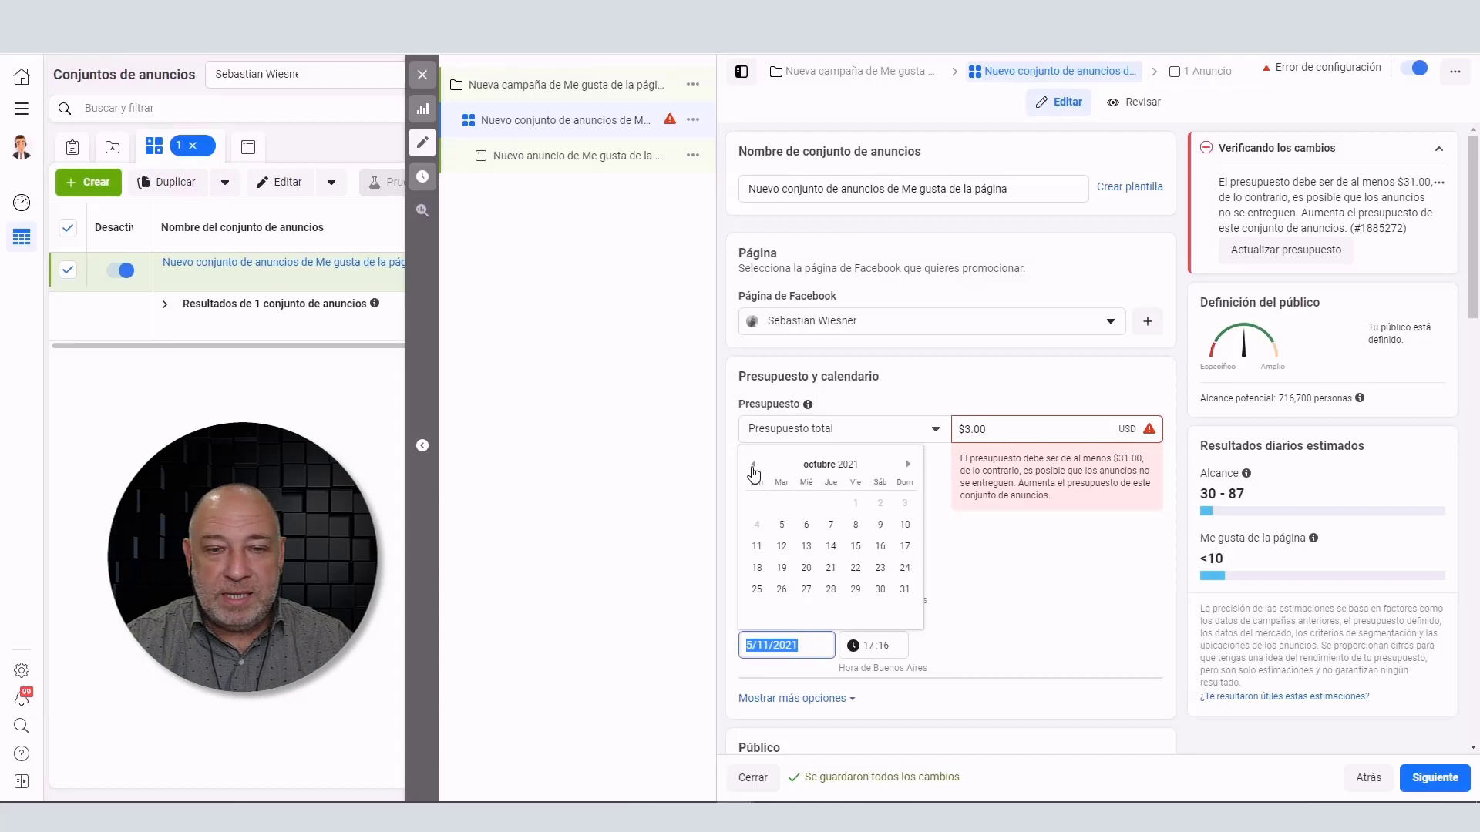
left_click(903, 570)
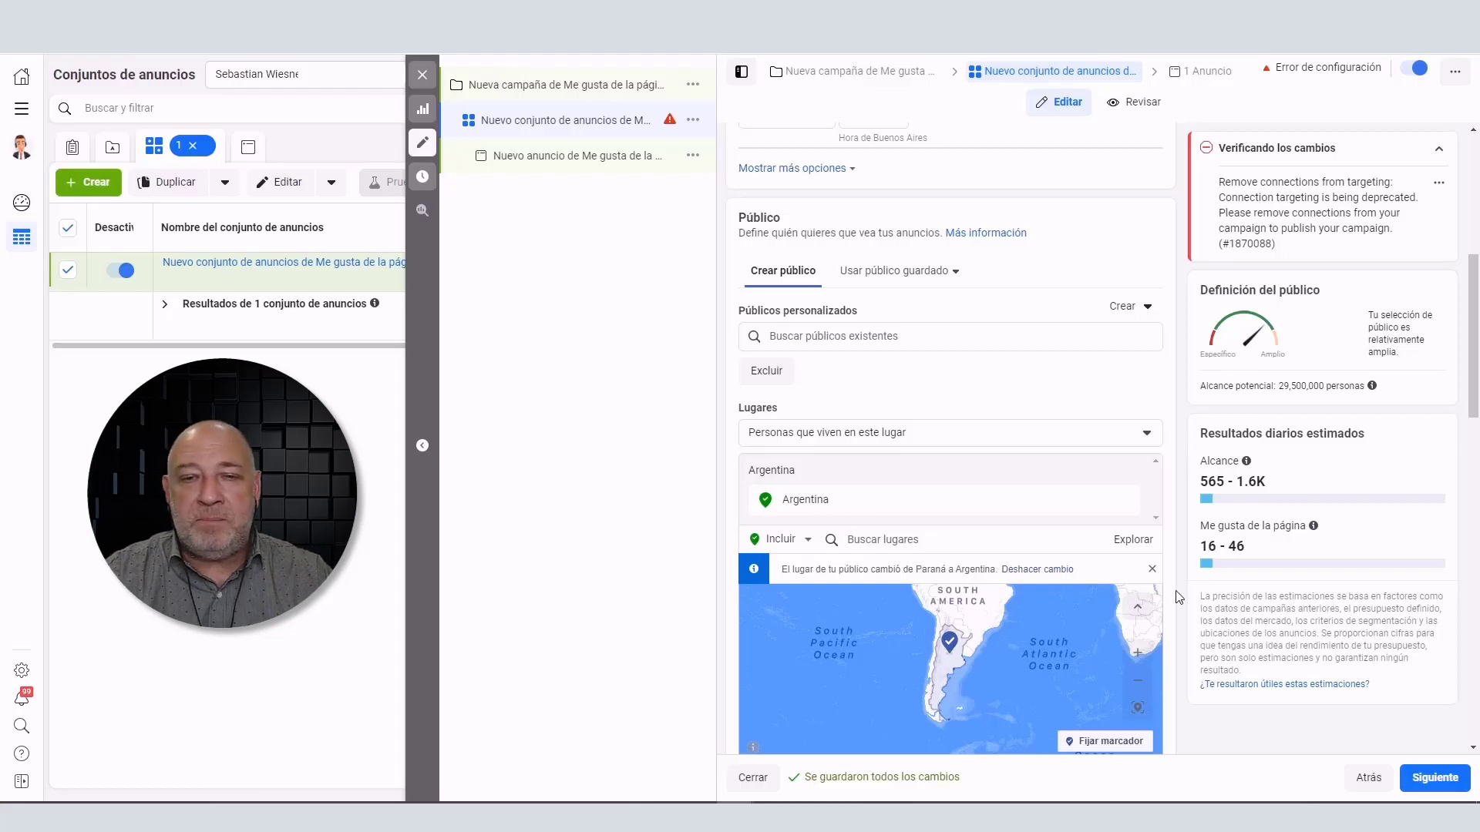
View the Lugares options for which people in the selected location the audience can include
scroll(948, 462, "down", 1)
left_click(934, 360)
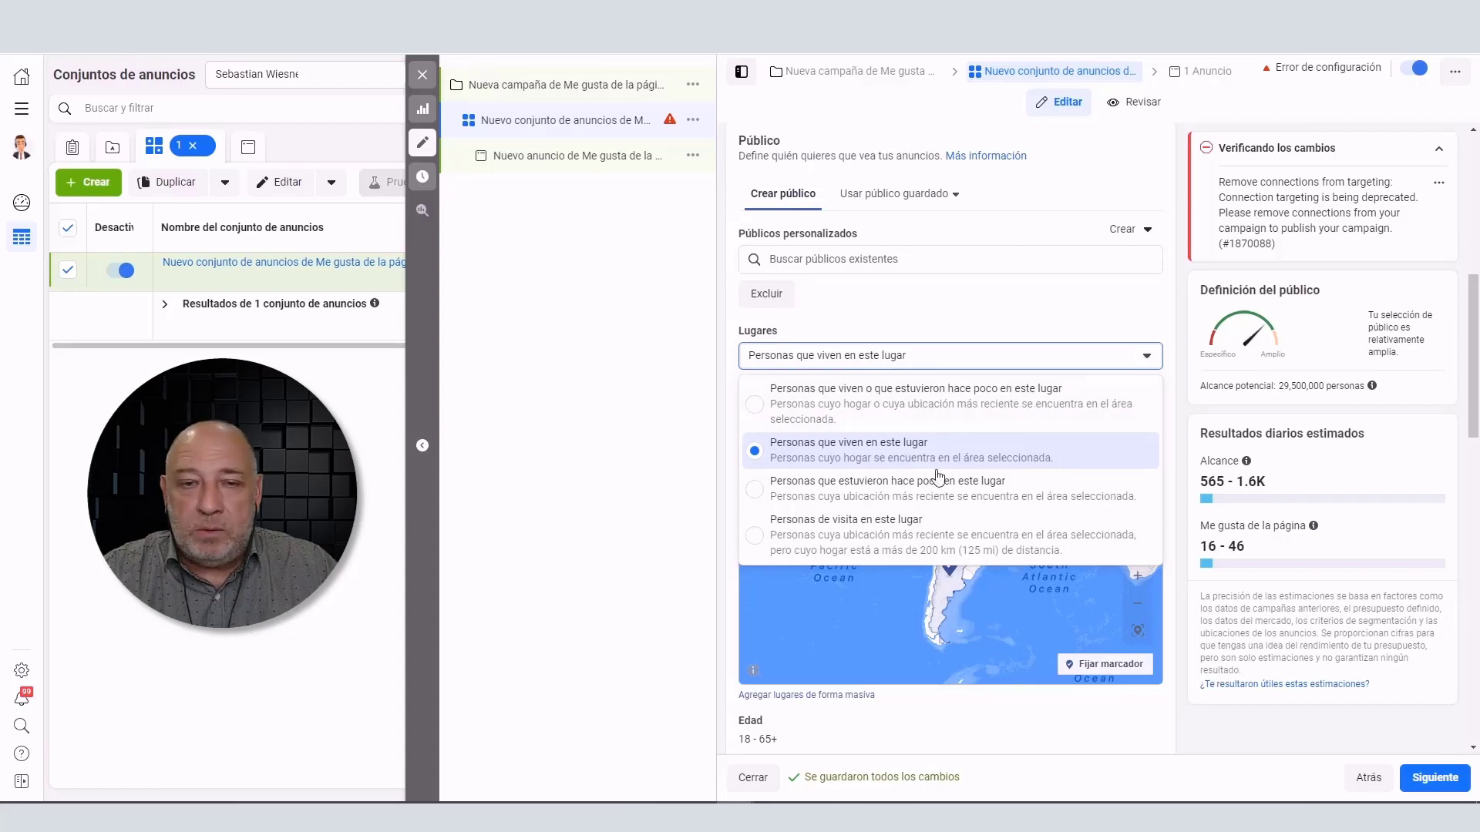
left_click(1167, 309)
Add the interest Marketing digital to the audience's Segmentación detallada
scroll(1171, 439, "down", 4)
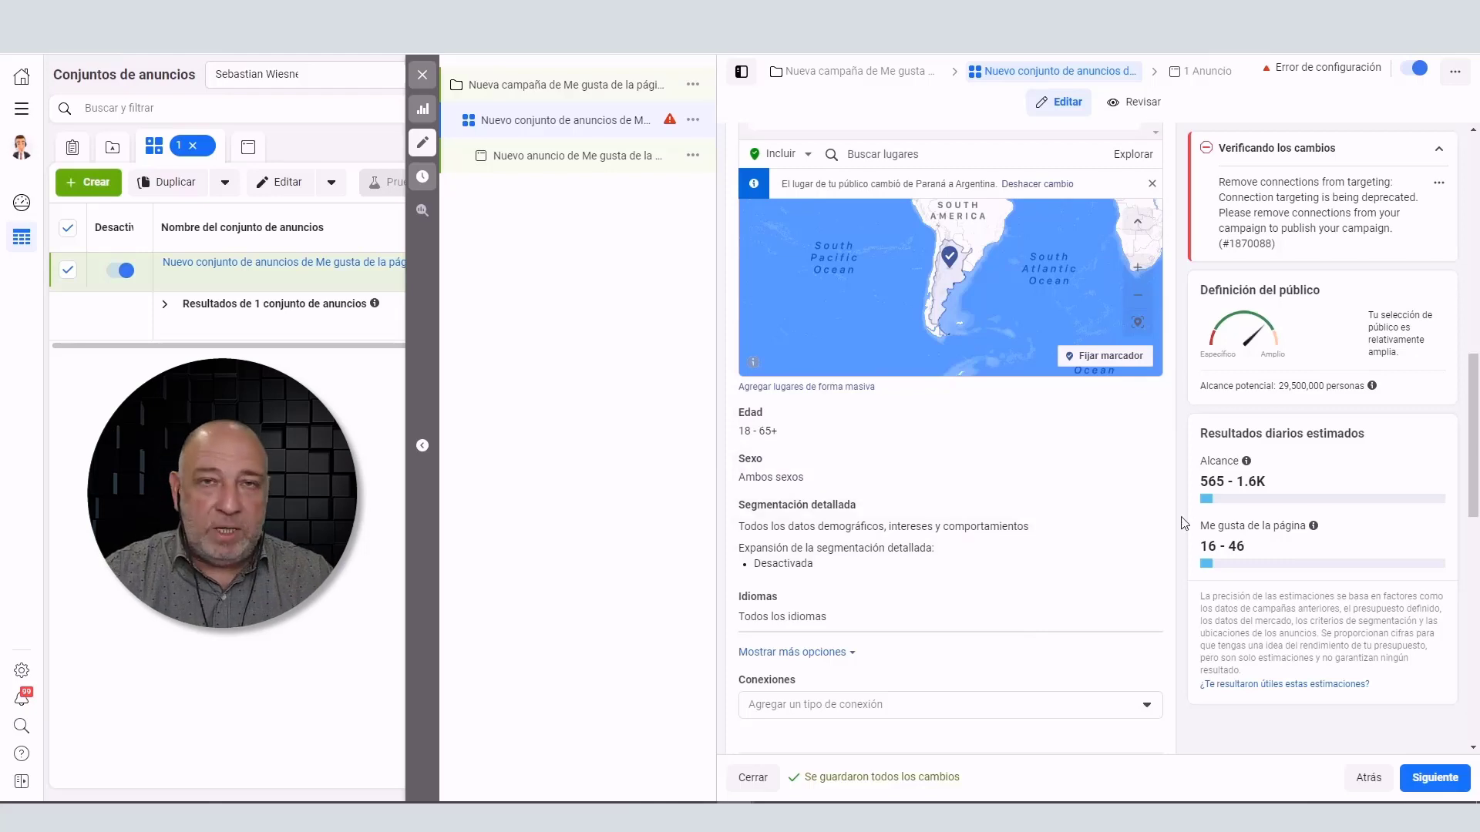
scroll(1163, 551, "down", 2)
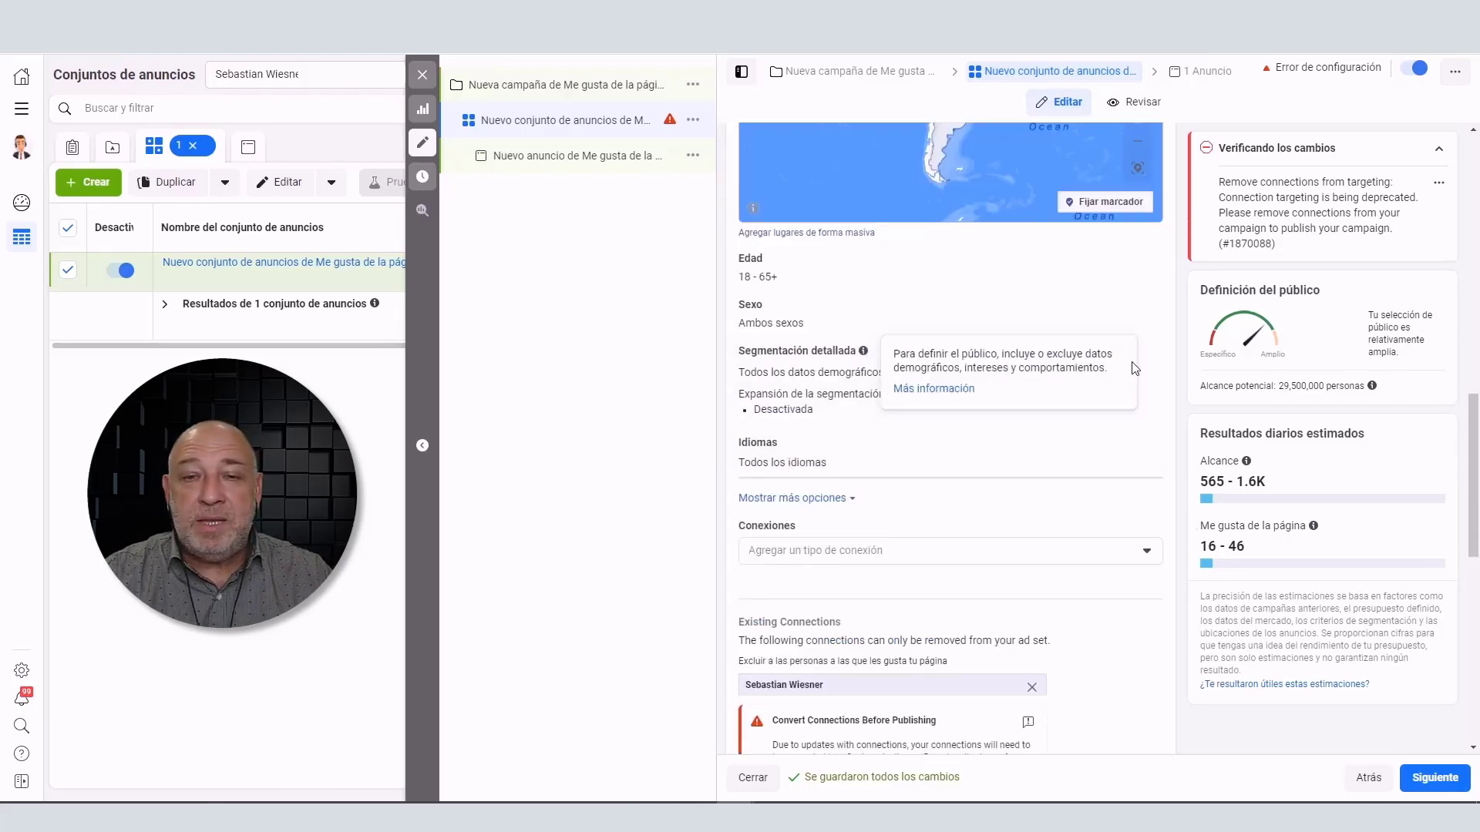
left_click(1138, 355)
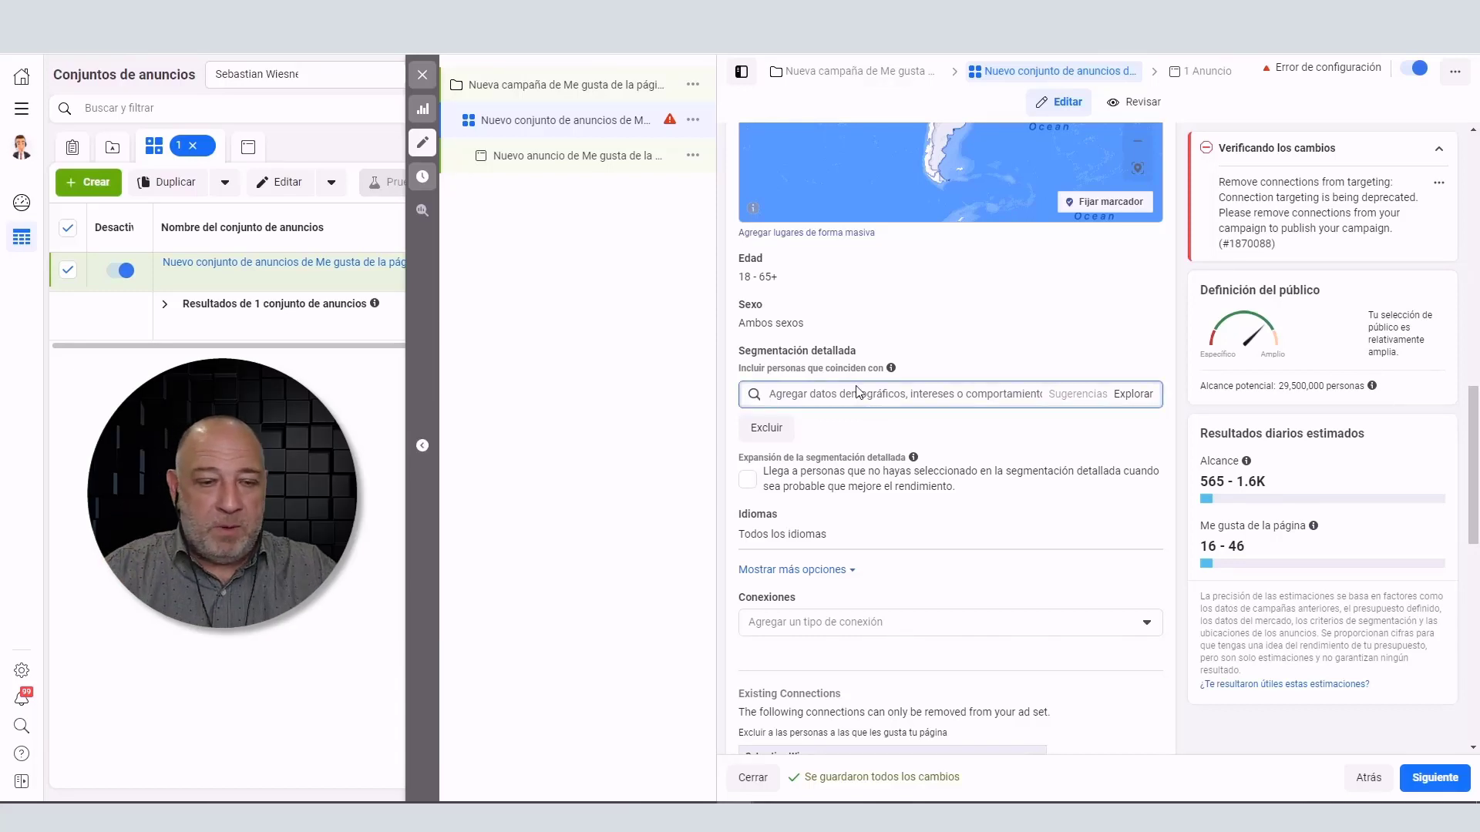
type("marketing digita")
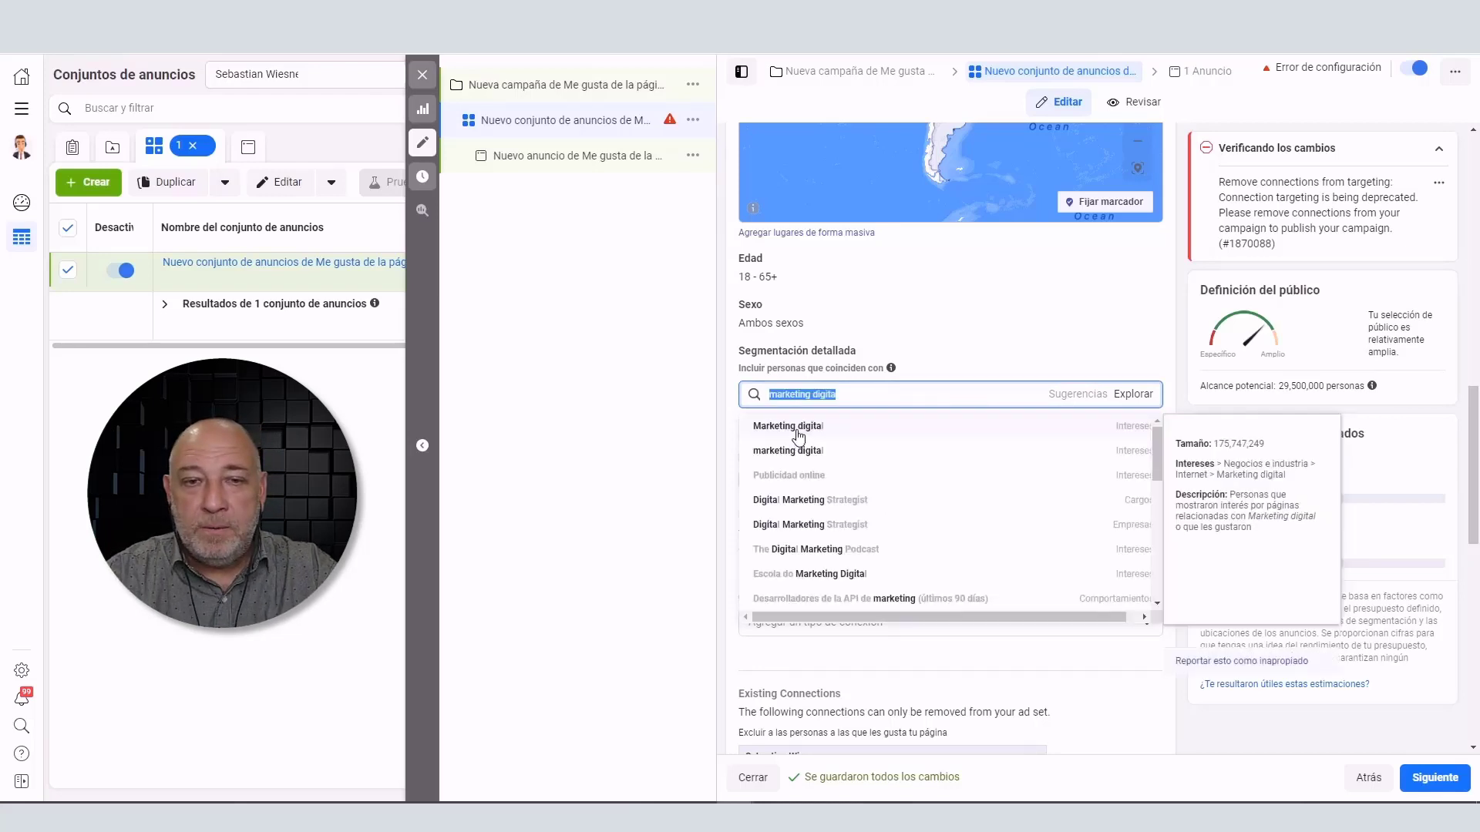
left_click(797, 430)
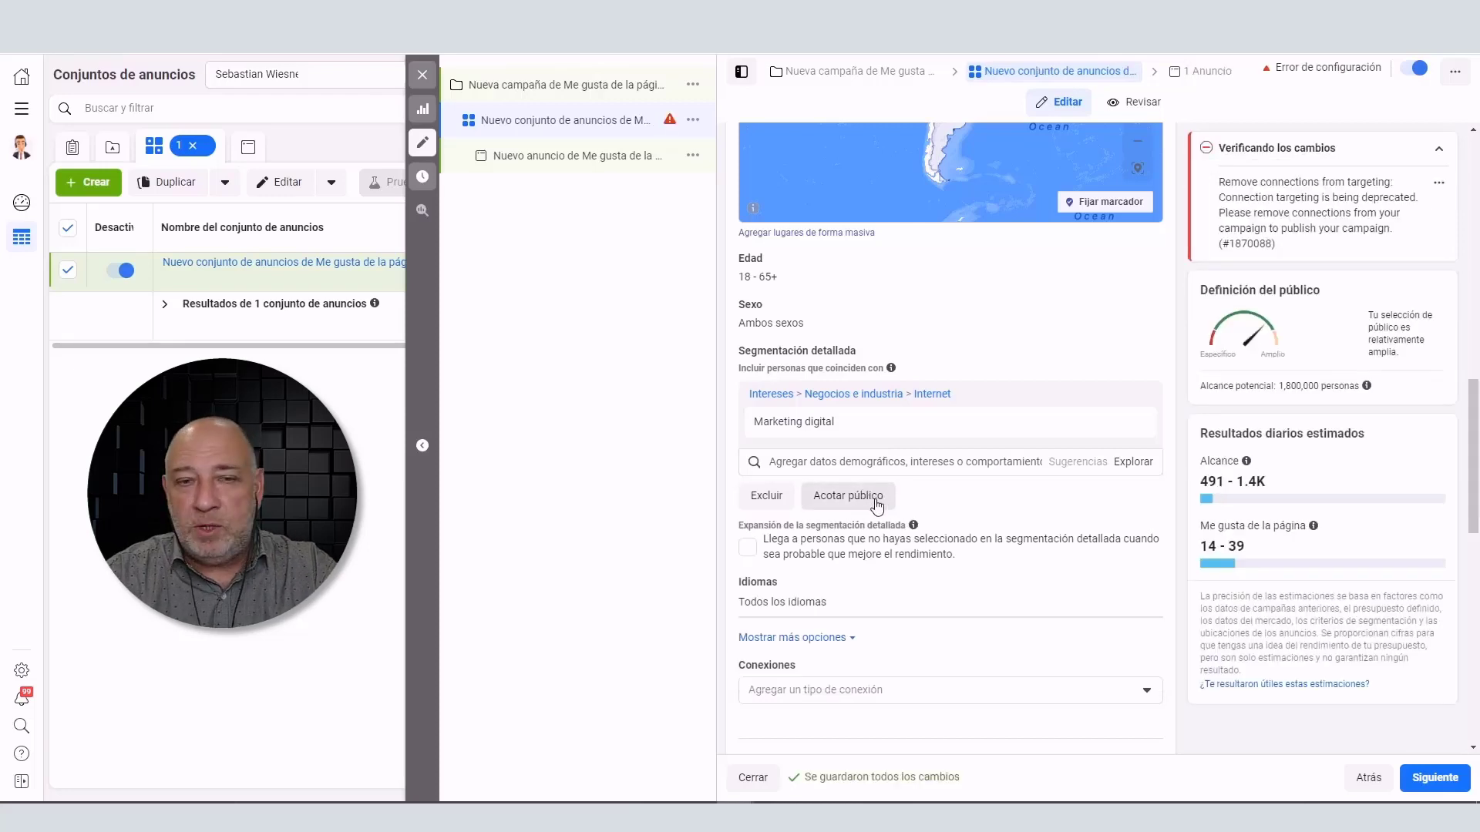
Narrow the audience so that people must also match the interest Criptomoneda
mouse_move(822, 436)
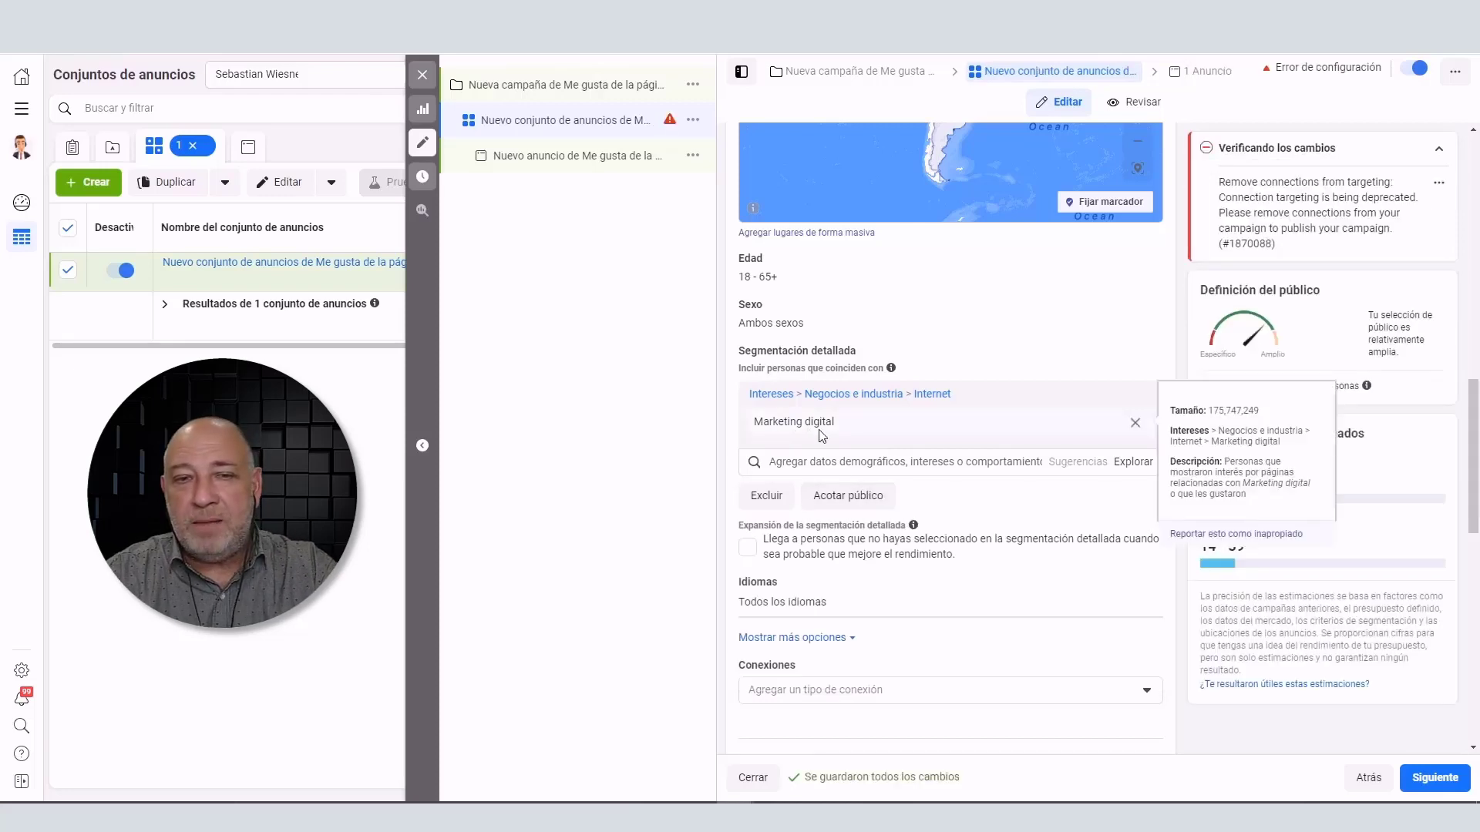
left_click(861, 508)
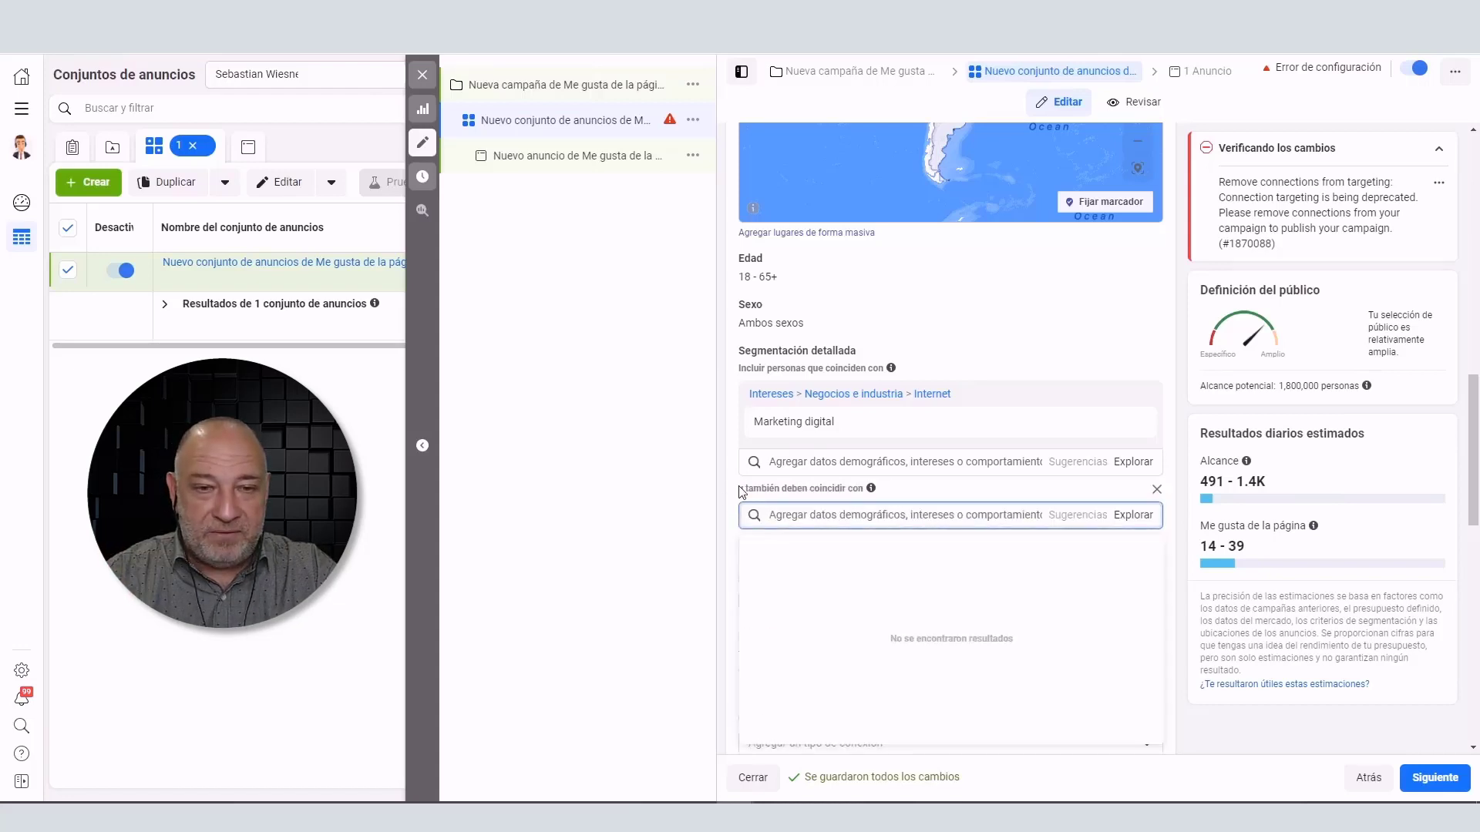
left_click_drag(738, 491, 866, 490)
left_click(784, 516)
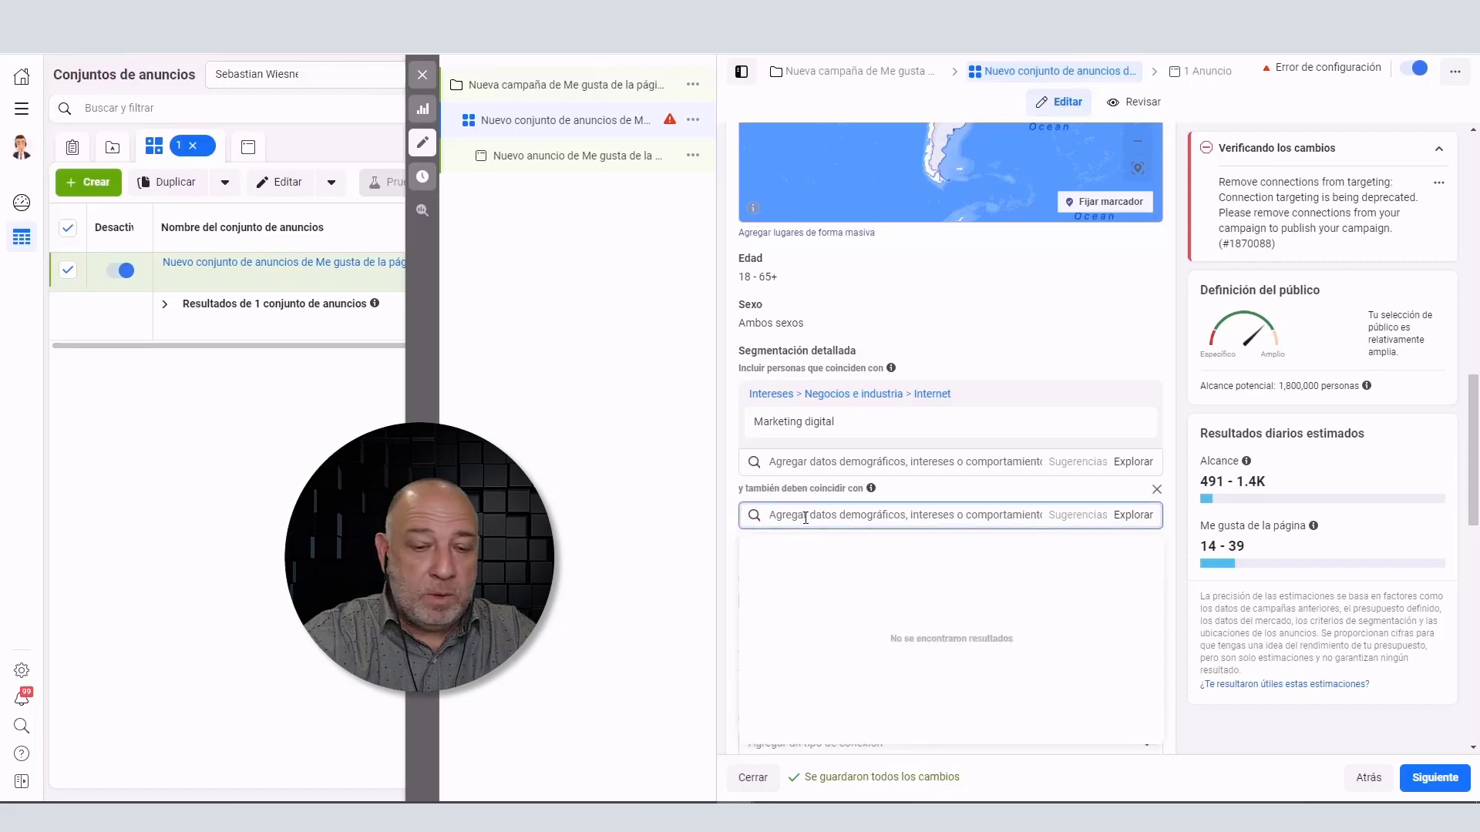
type("cir")
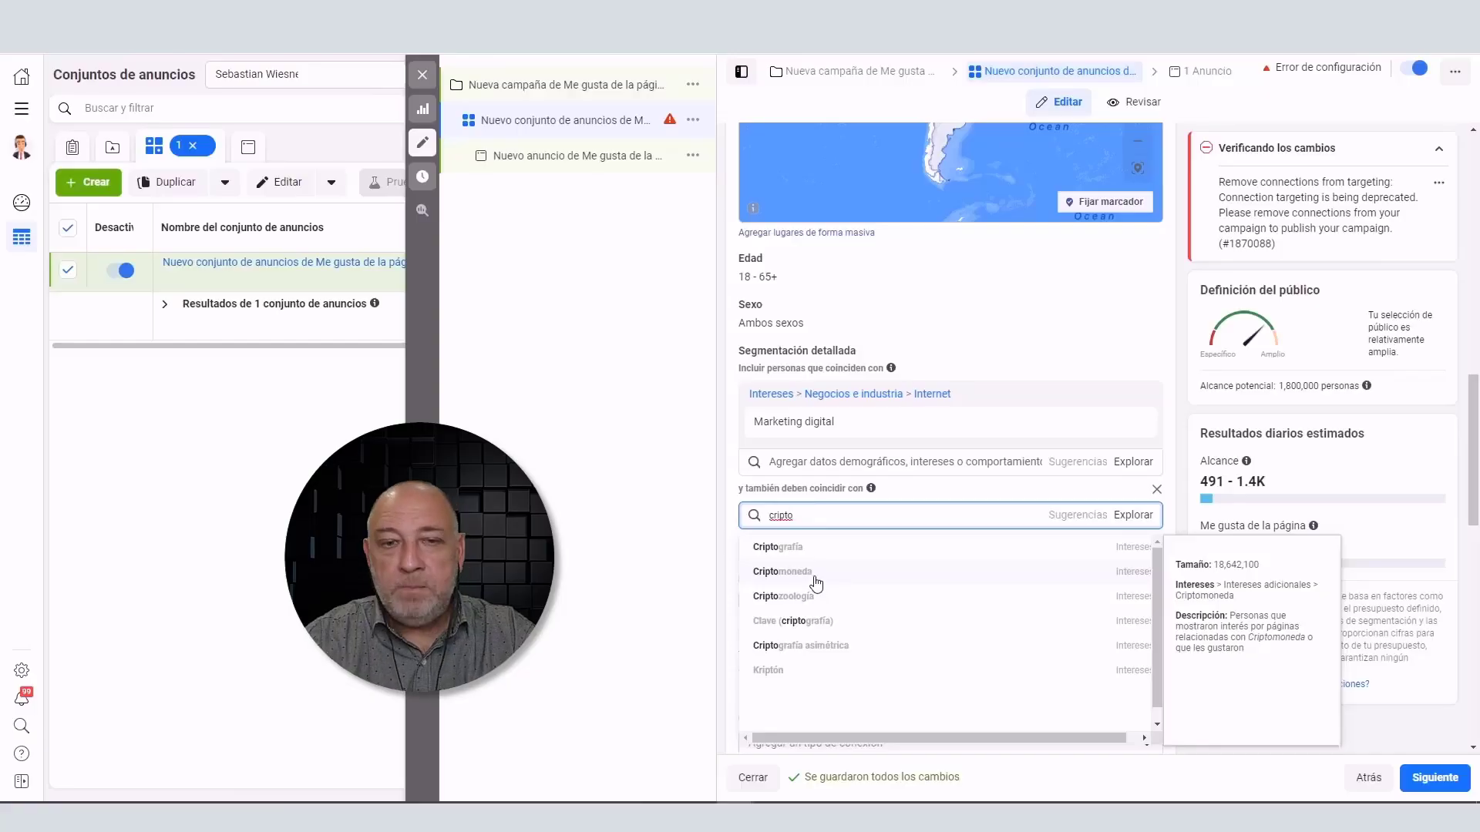
left_click(815, 578)
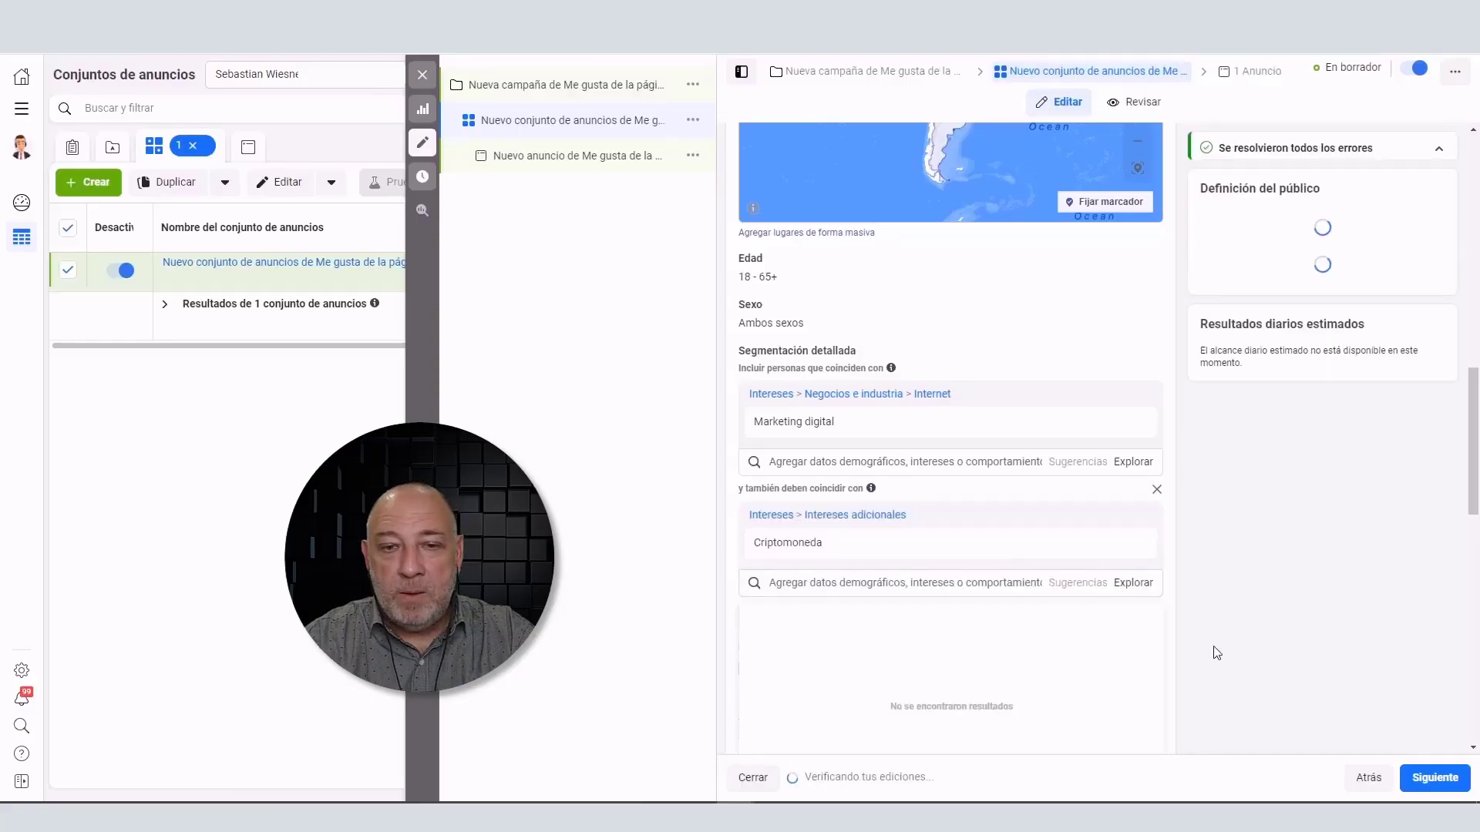
left_click(1241, 691)
Narrow the audience further with Compras online as a third required interest
scroll(925, 578, "down", 2)
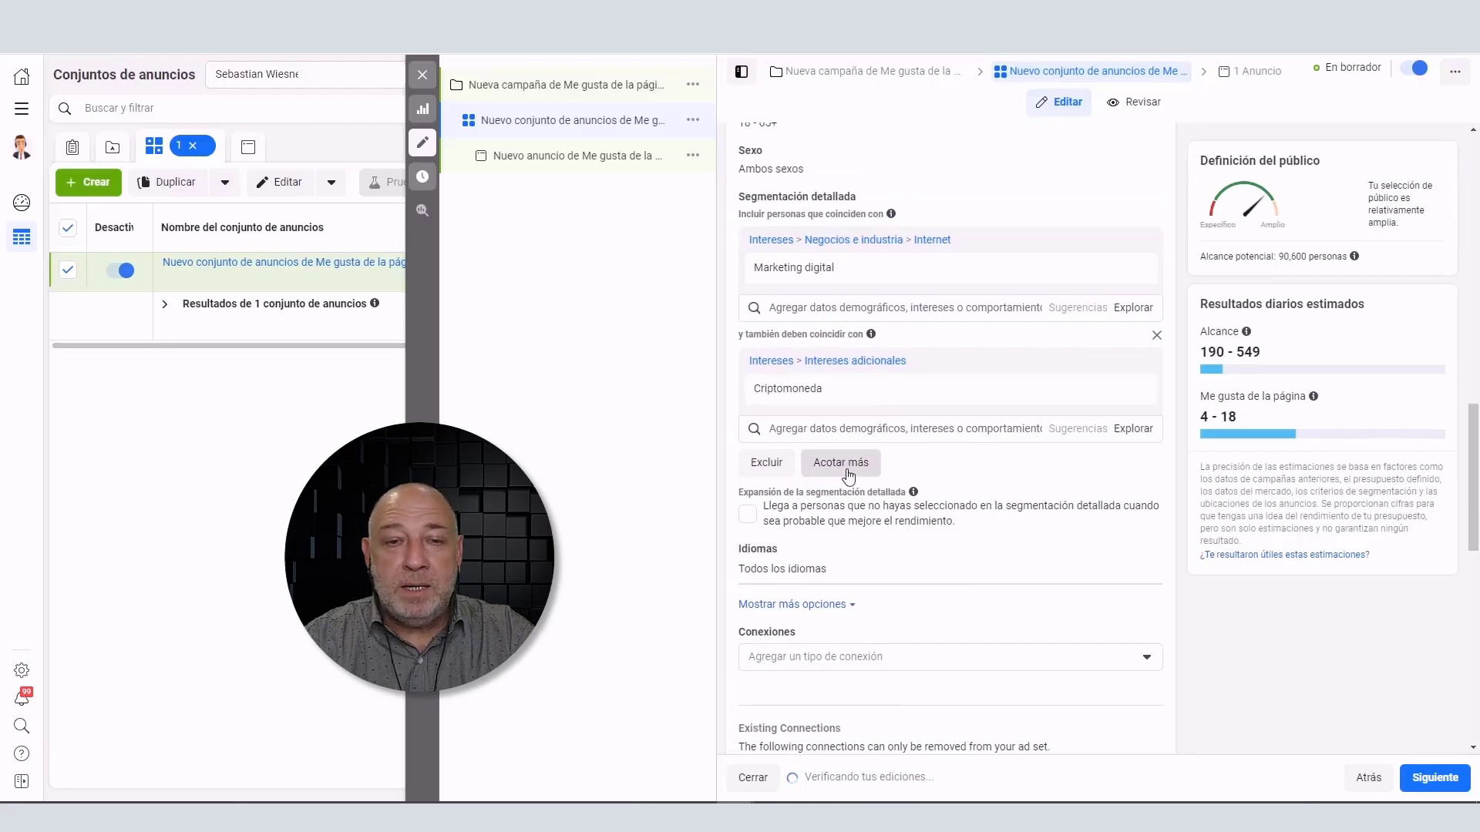
left_click(841, 463)
left_click(860, 482)
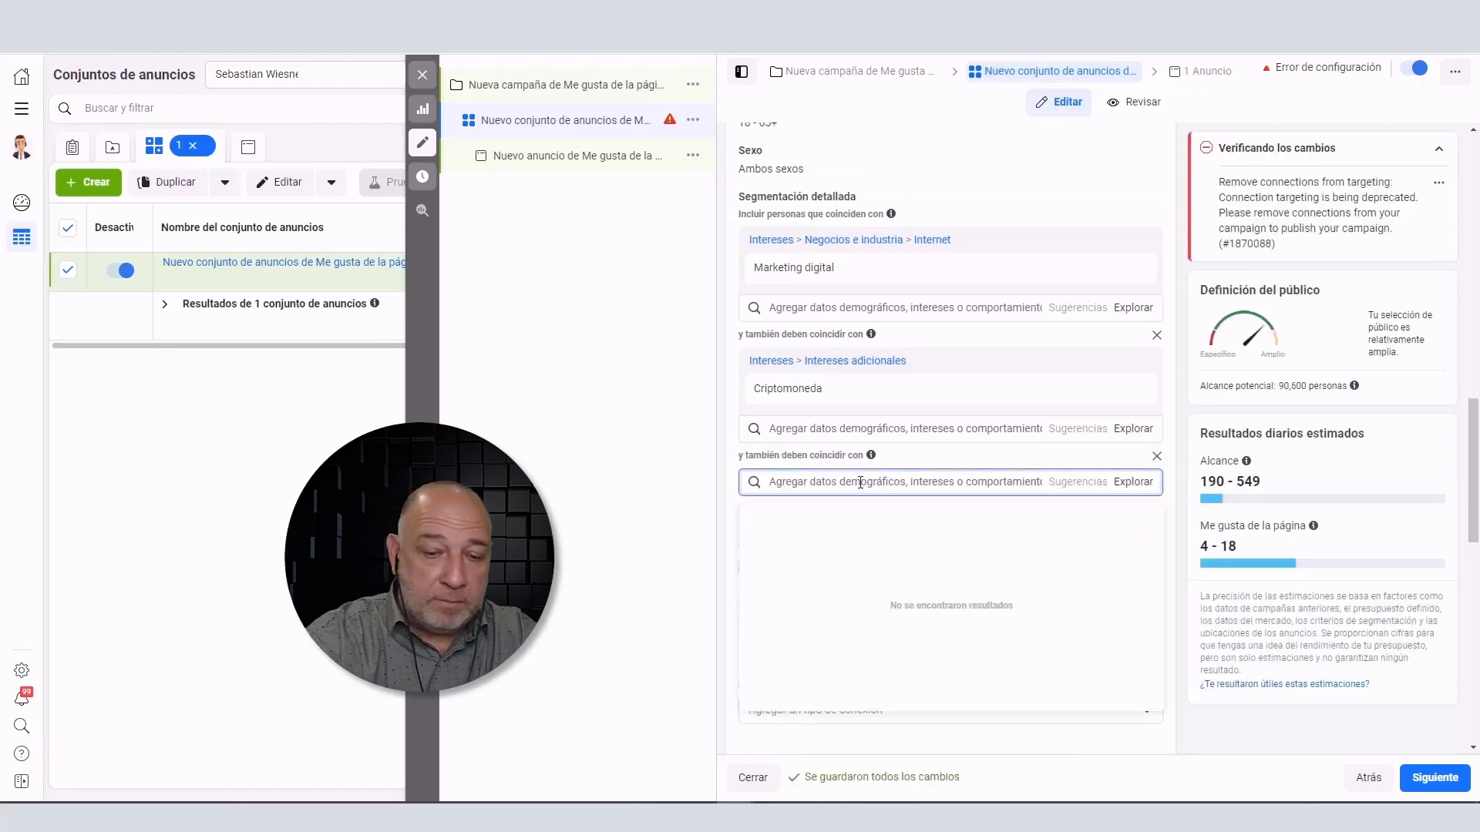
type("compras onli")
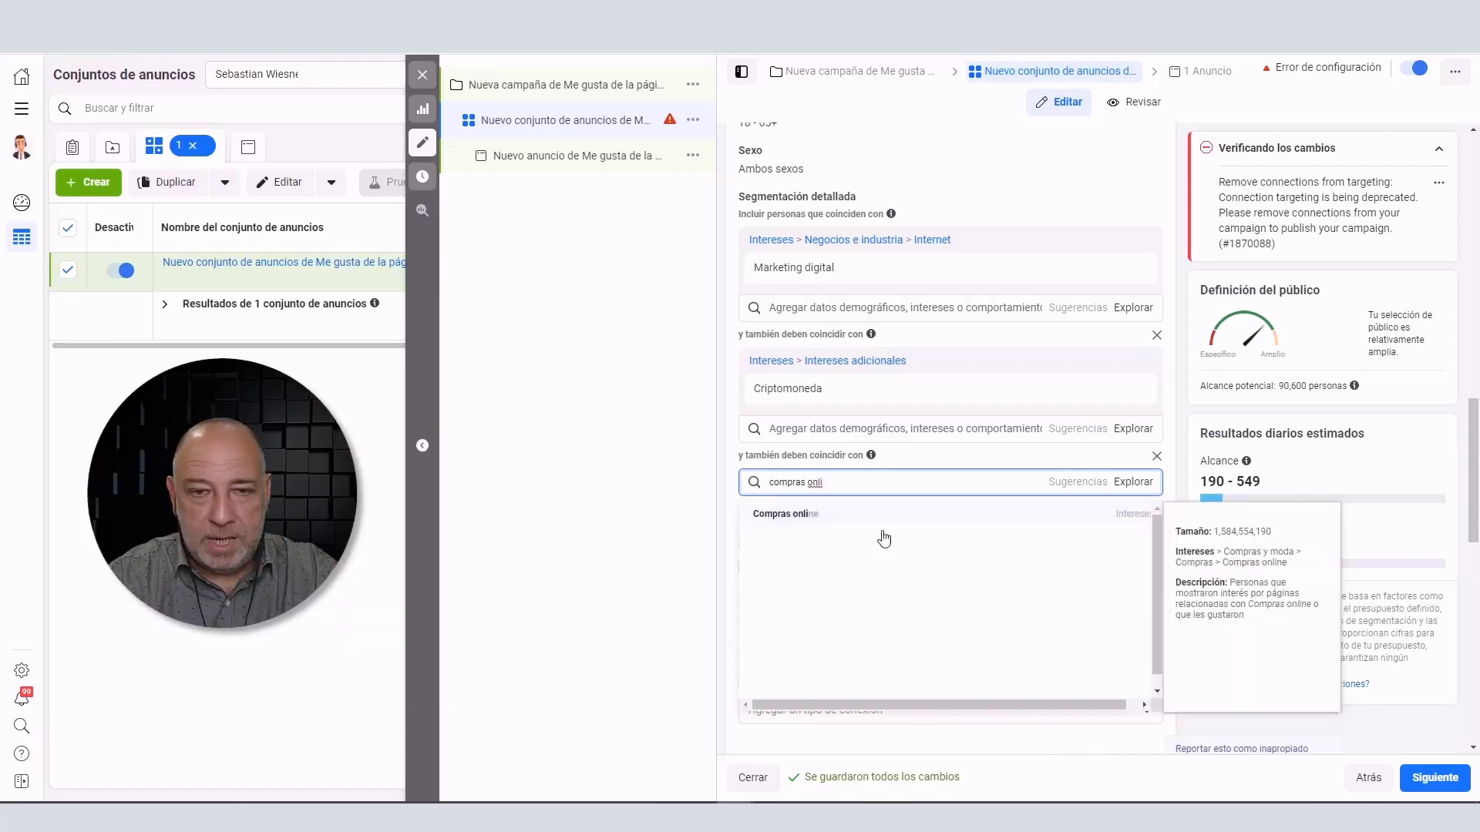
left_click(884, 539)
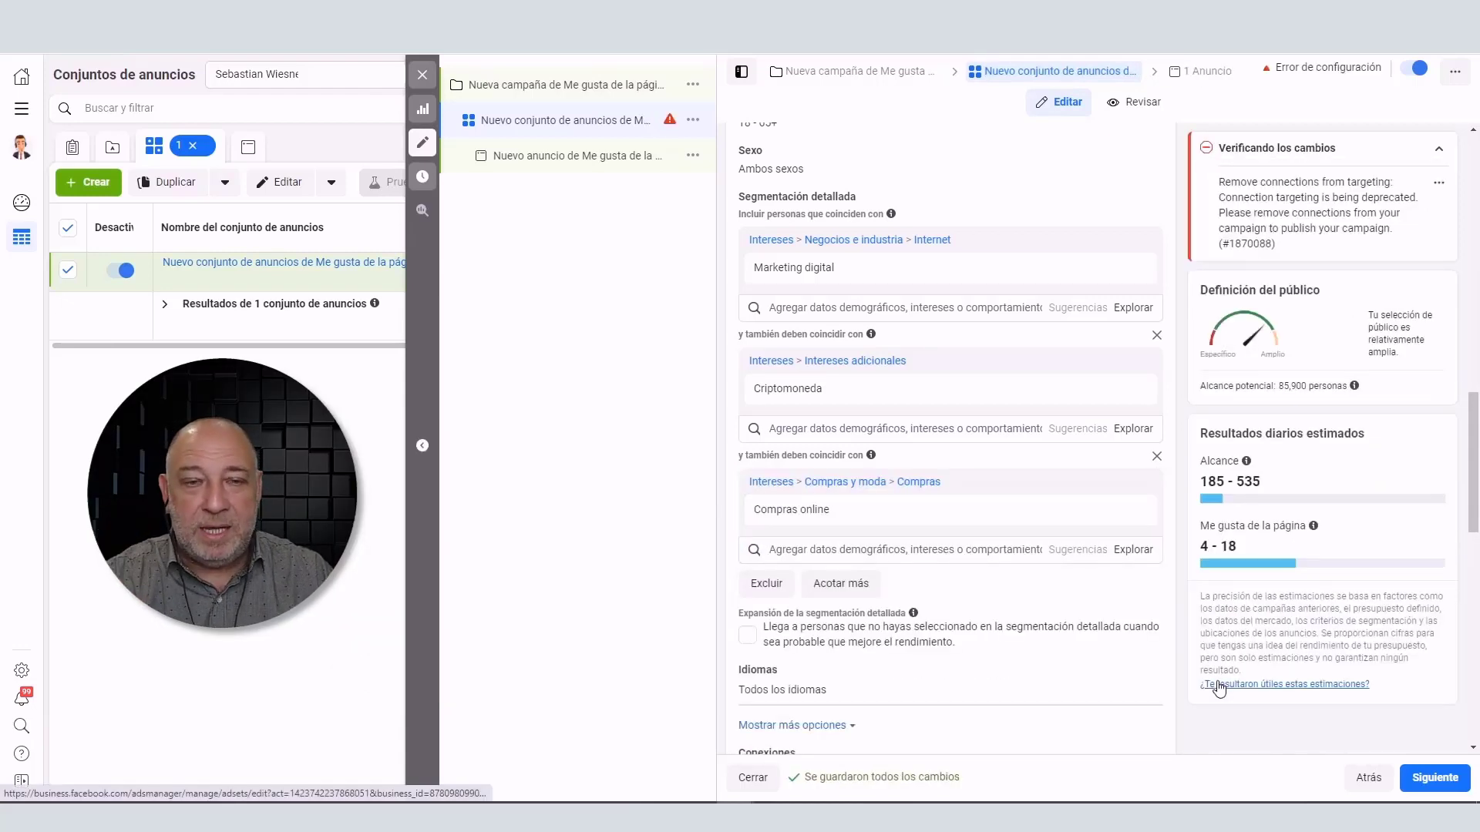
Review the audience's age and sex settings and its three combined interest conditions
mouse_move(1025, 267)
scroll(1025, 266, "up", 4)
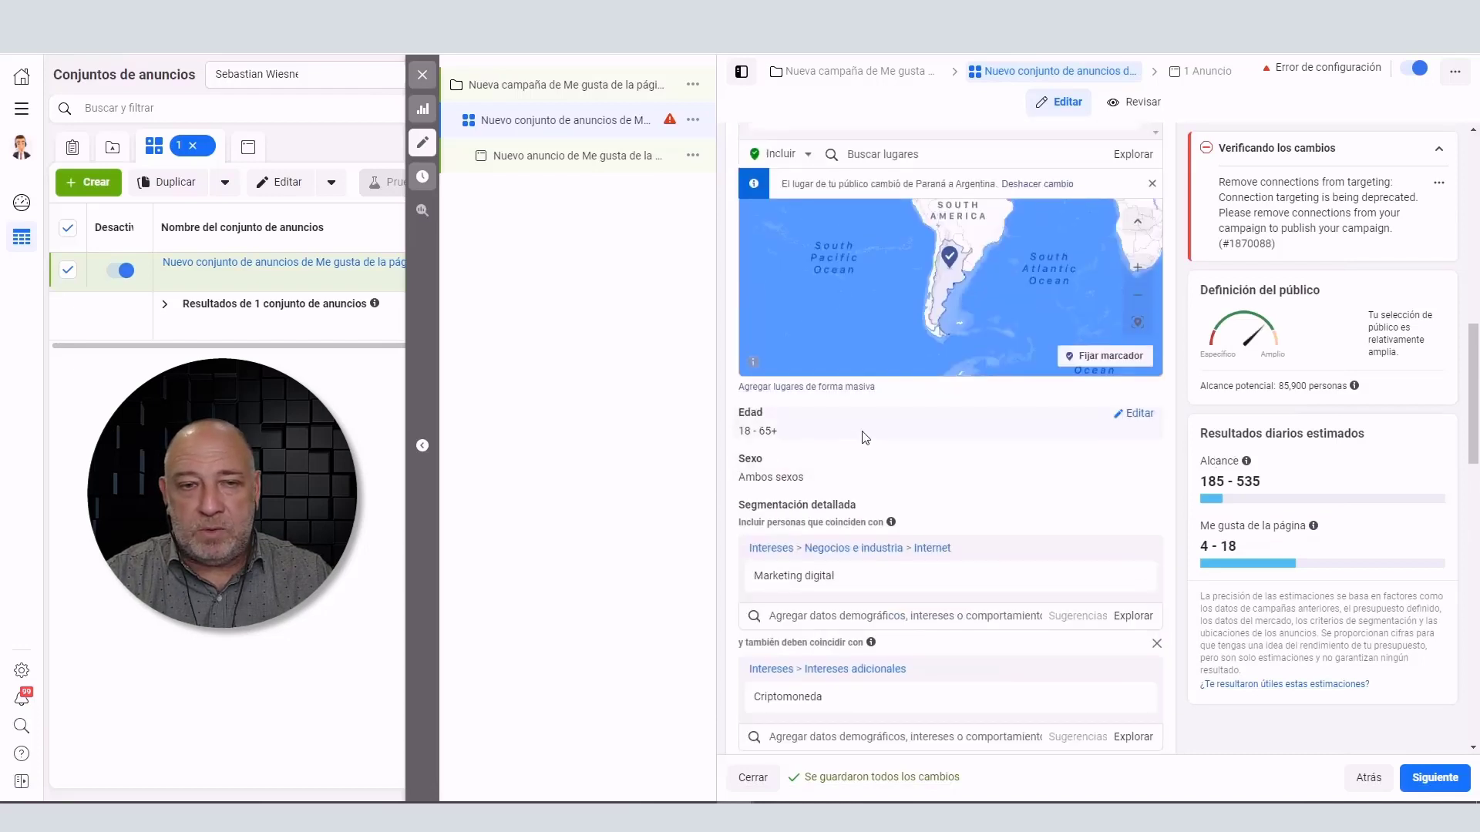
scroll(1175, 454, "down", 4)
mouse_move(840, 281)
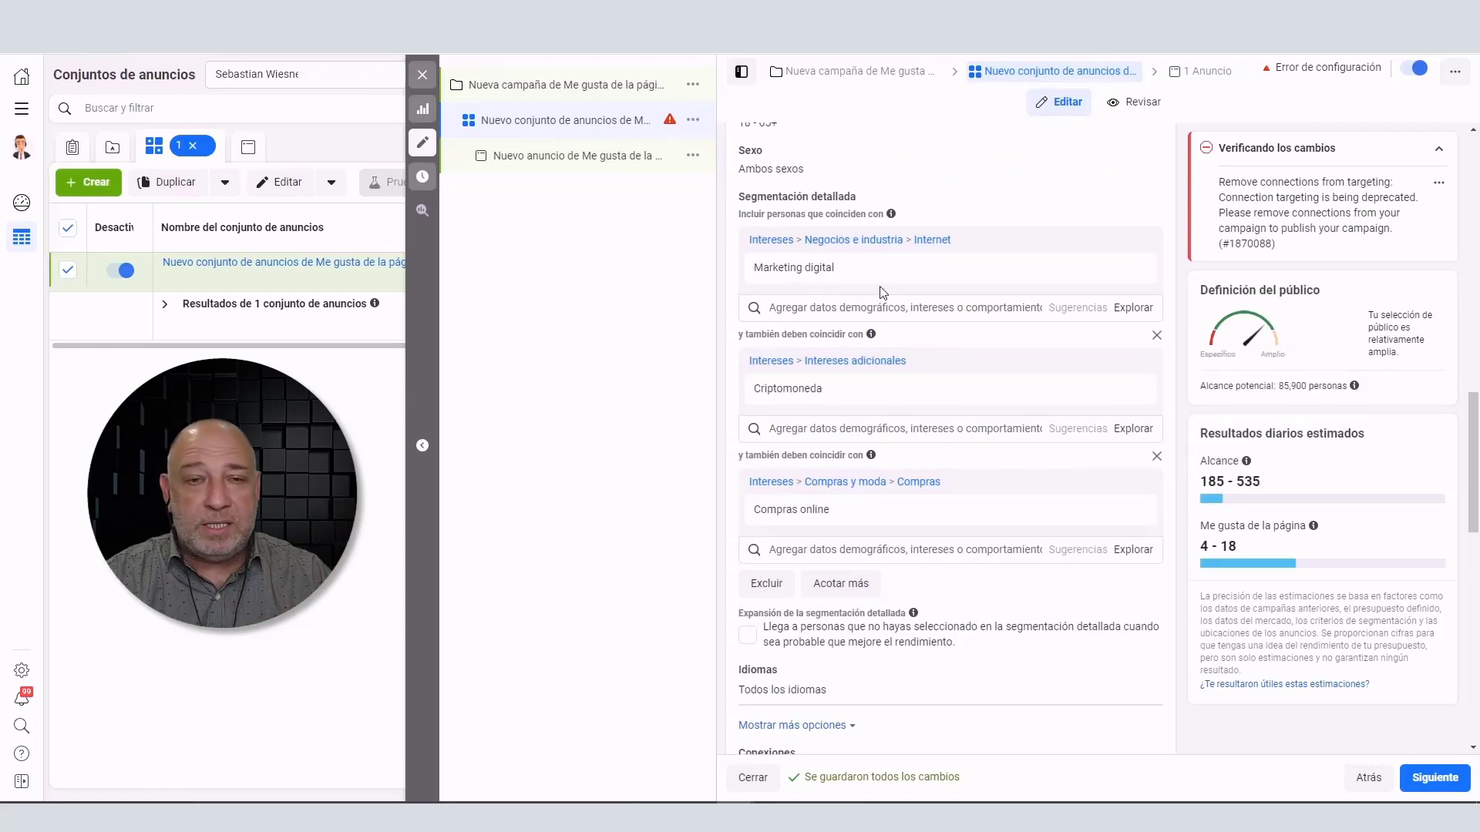
mouse_move(833, 403)
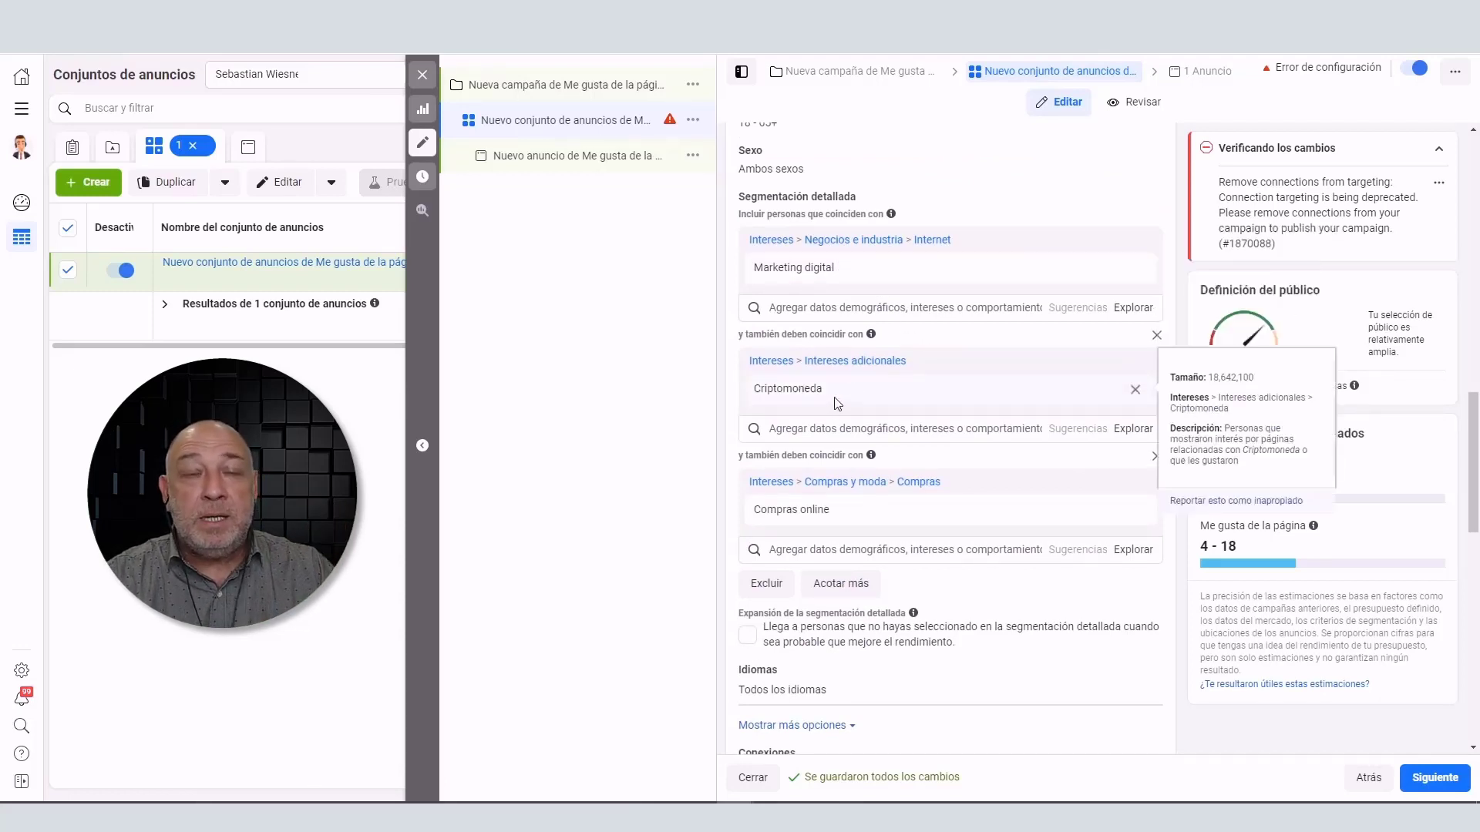
mouse_move(842, 524)
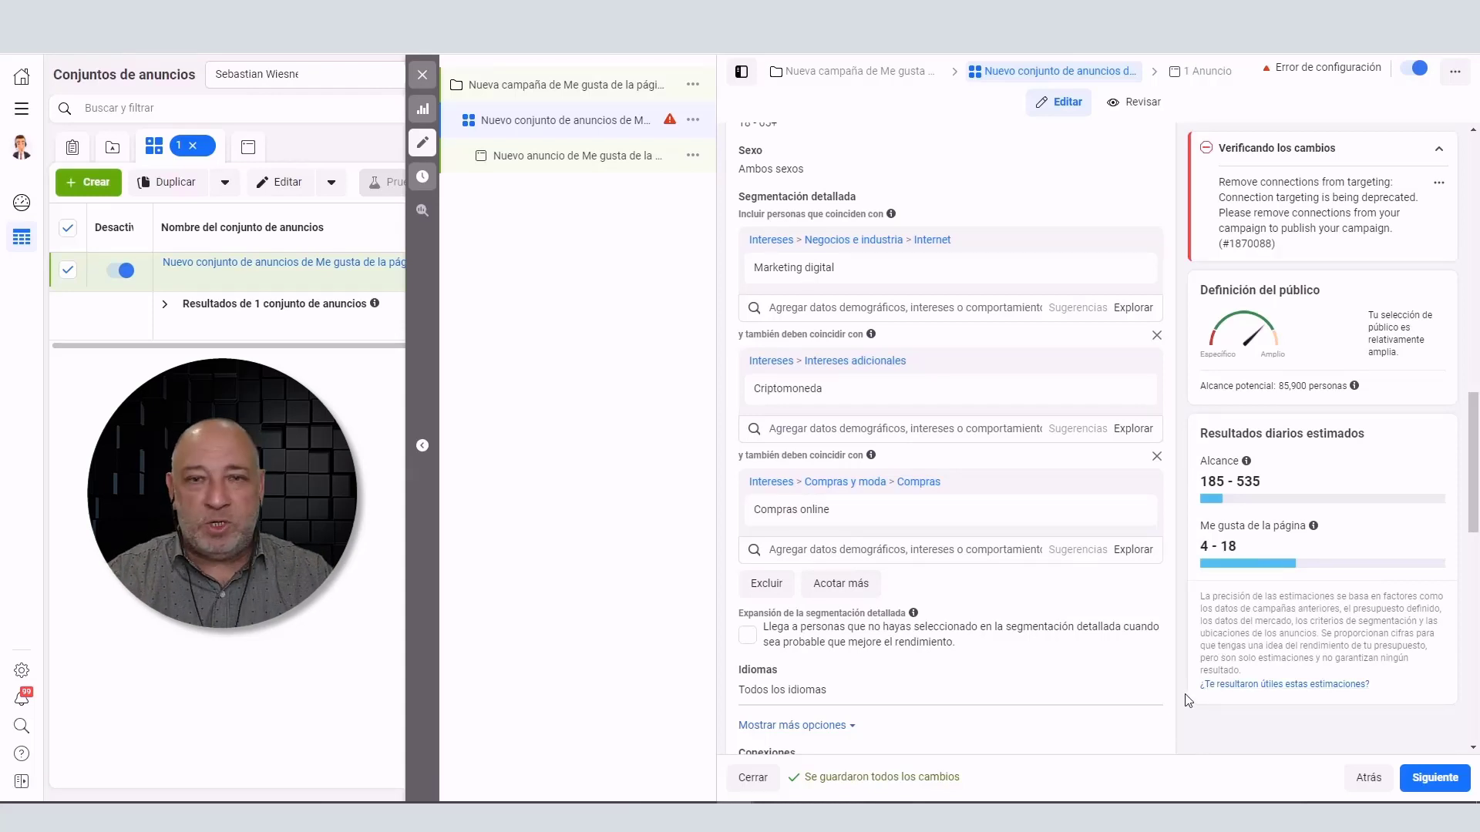
Add a connection that excludes people who currently follow or like the page, choosing the advertiser's own Facebook page
scroll(1170, 702, "down", 5)
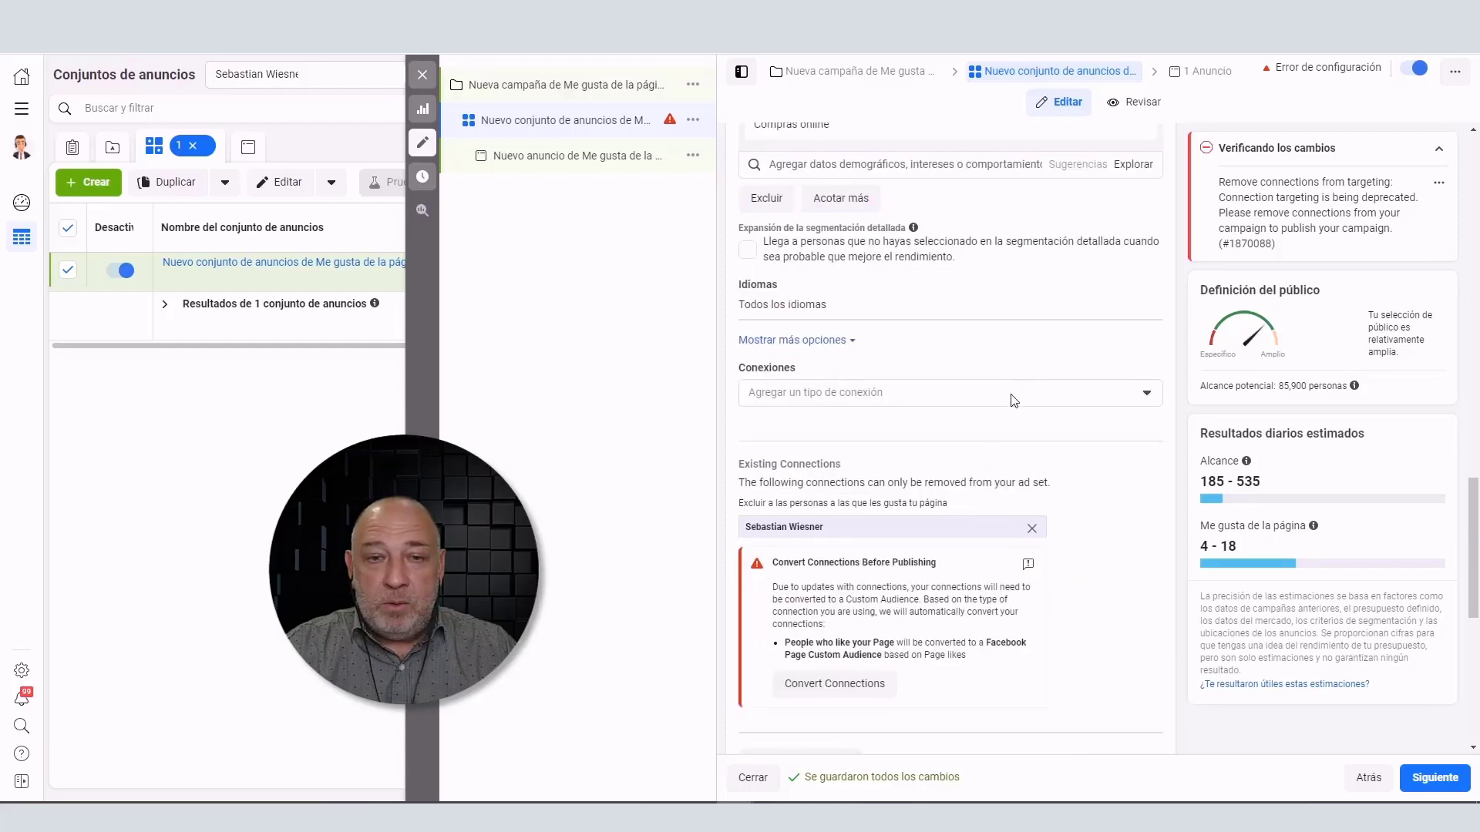
left_click(1146, 395)
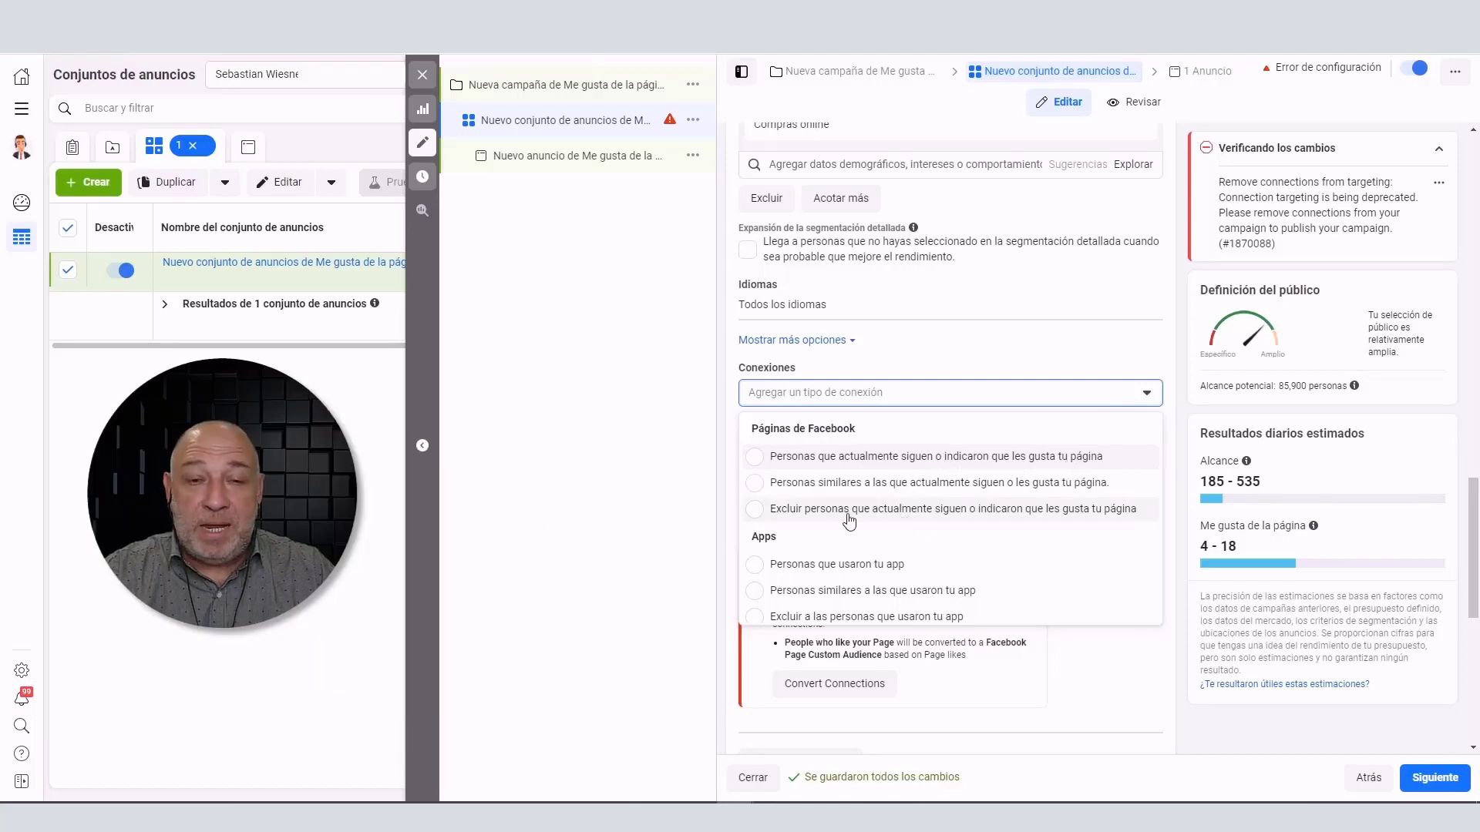
left_click(1010, 510)
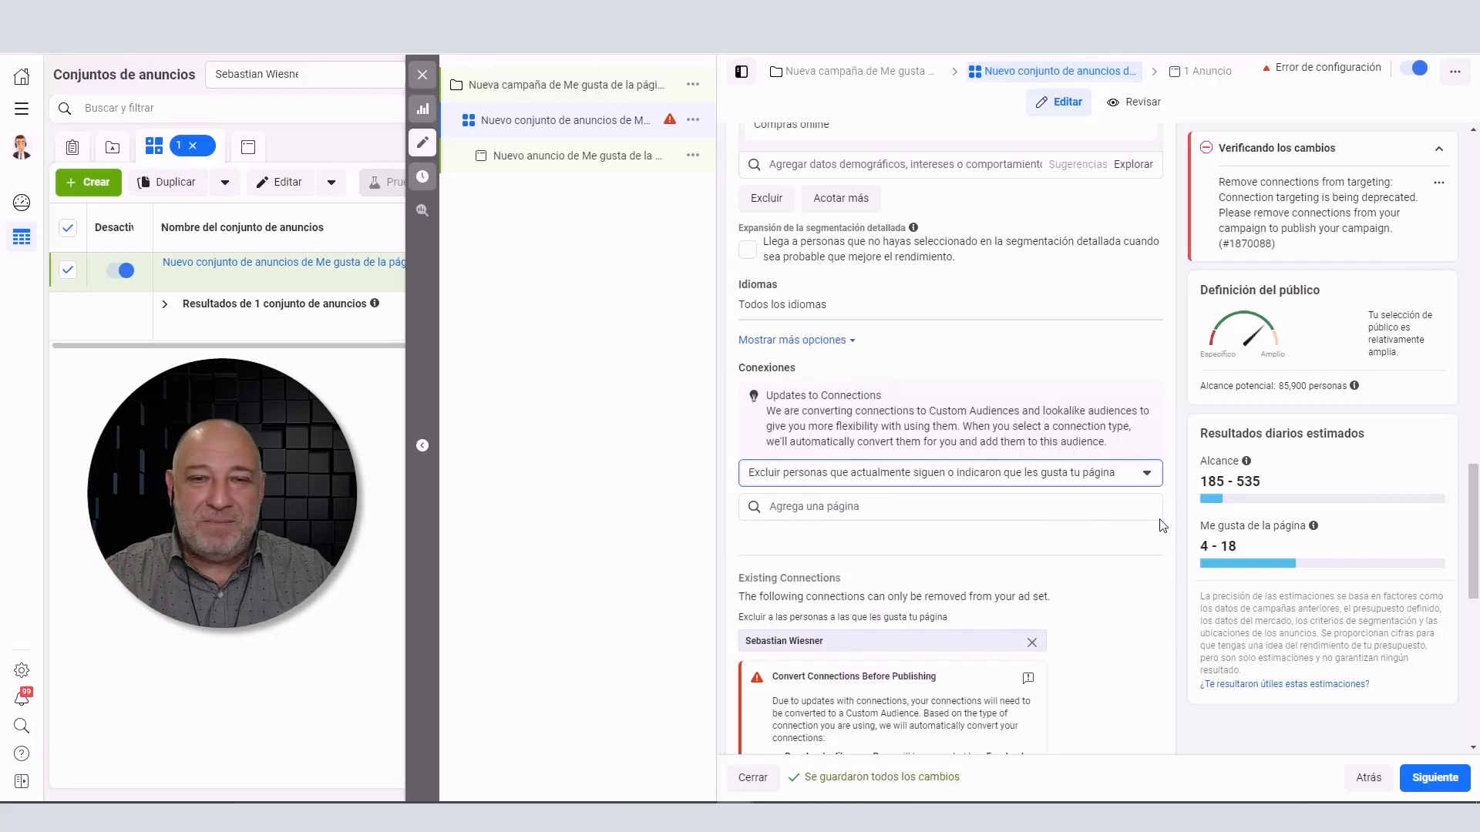
left_click(855, 506)
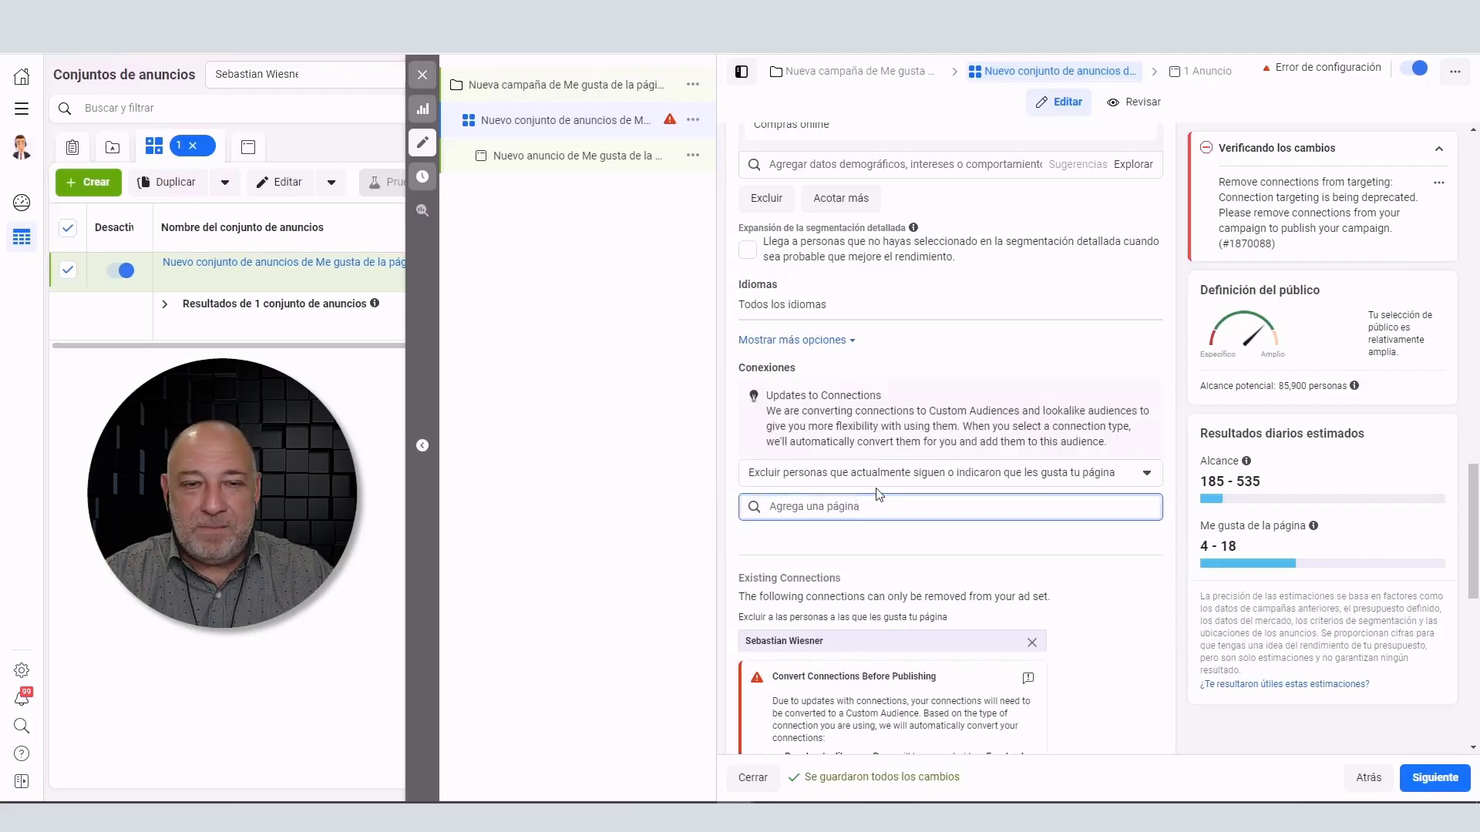
type("sebas")
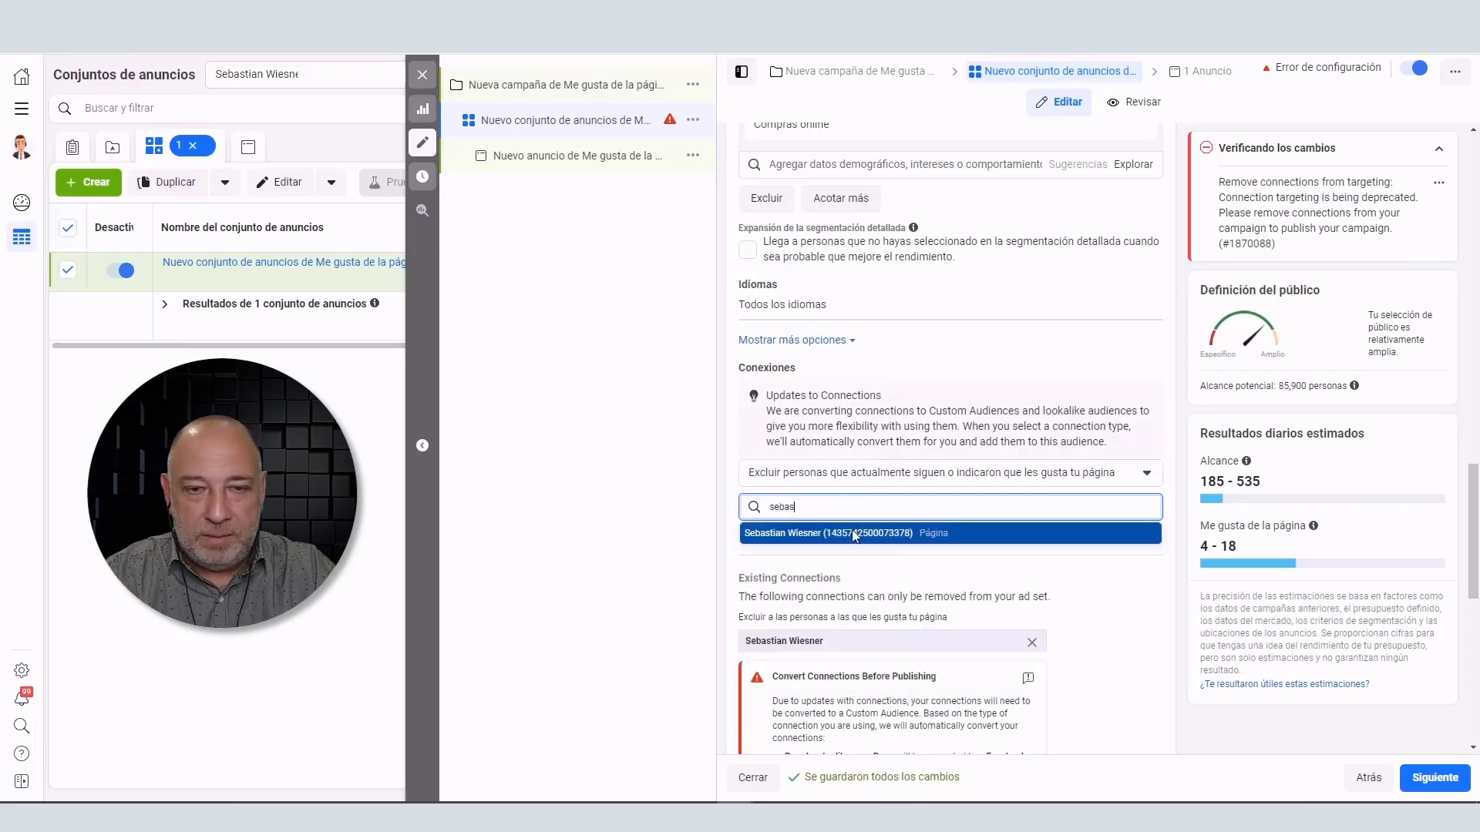
left_click(852, 533)
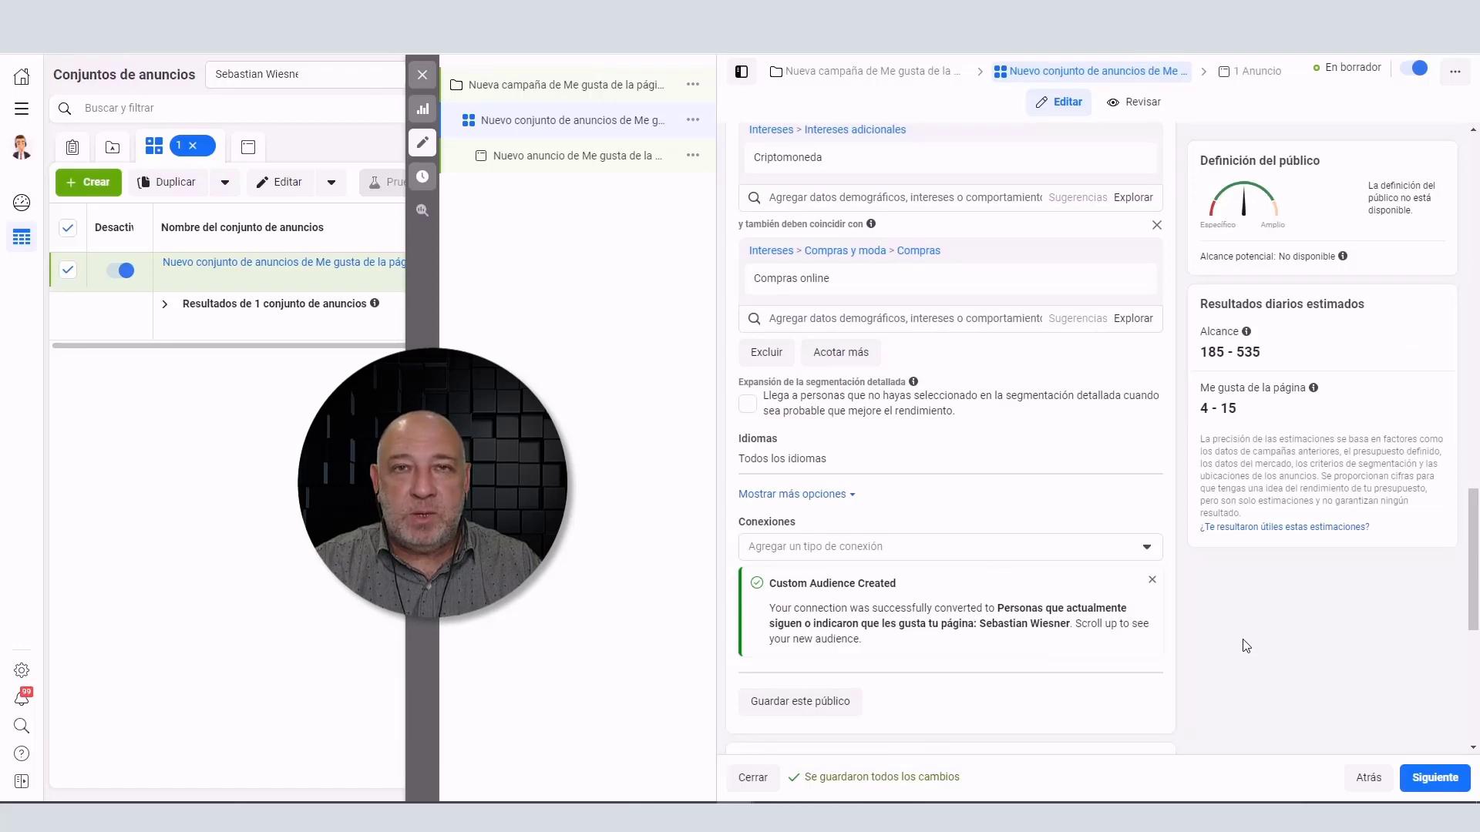
Switch the ad set to Ubicaciones manuales and limit Dispositivos to Celular
scroll(1246, 645, "down", 6)
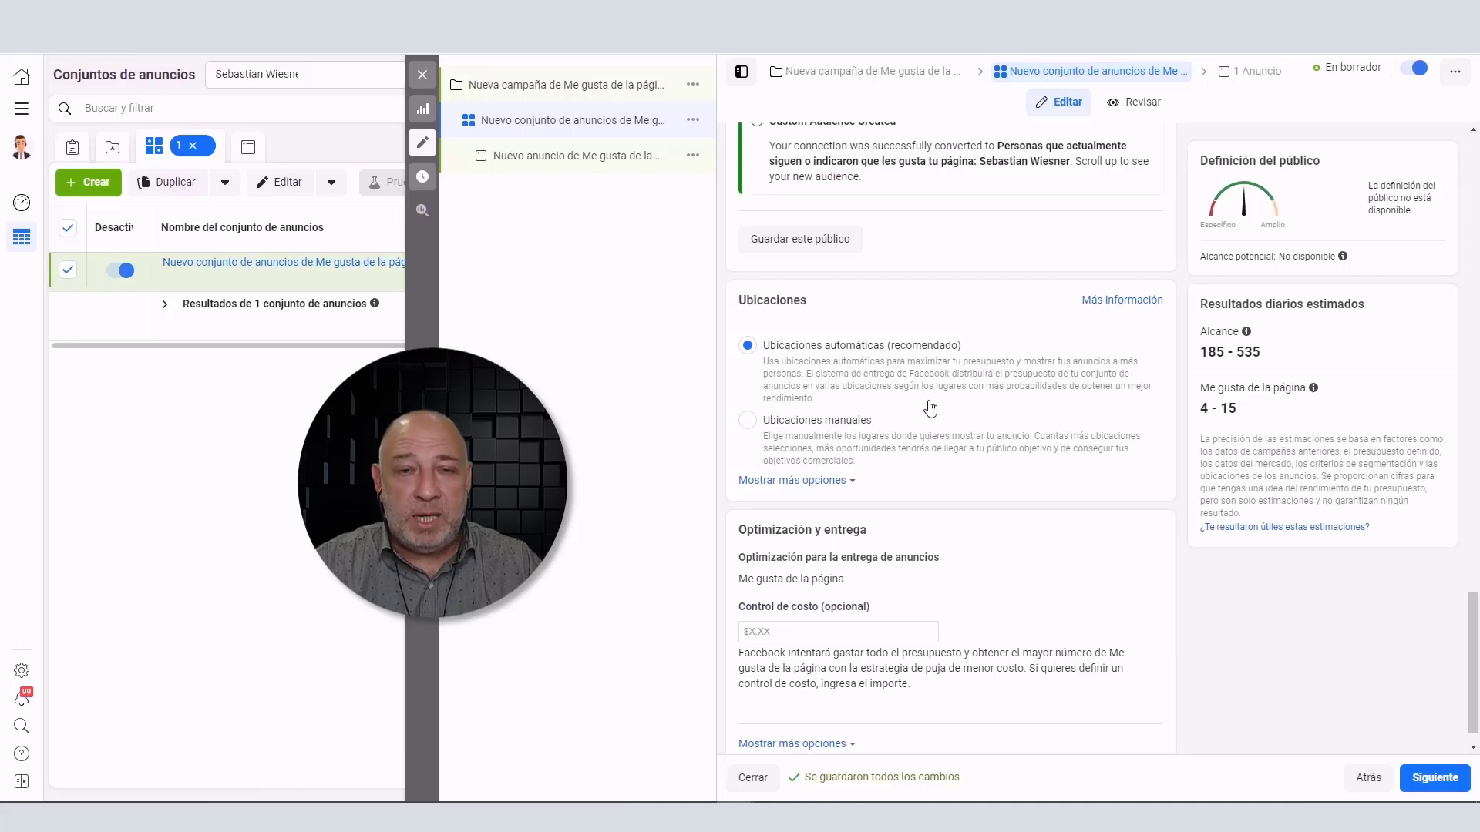
left_click(800, 429)
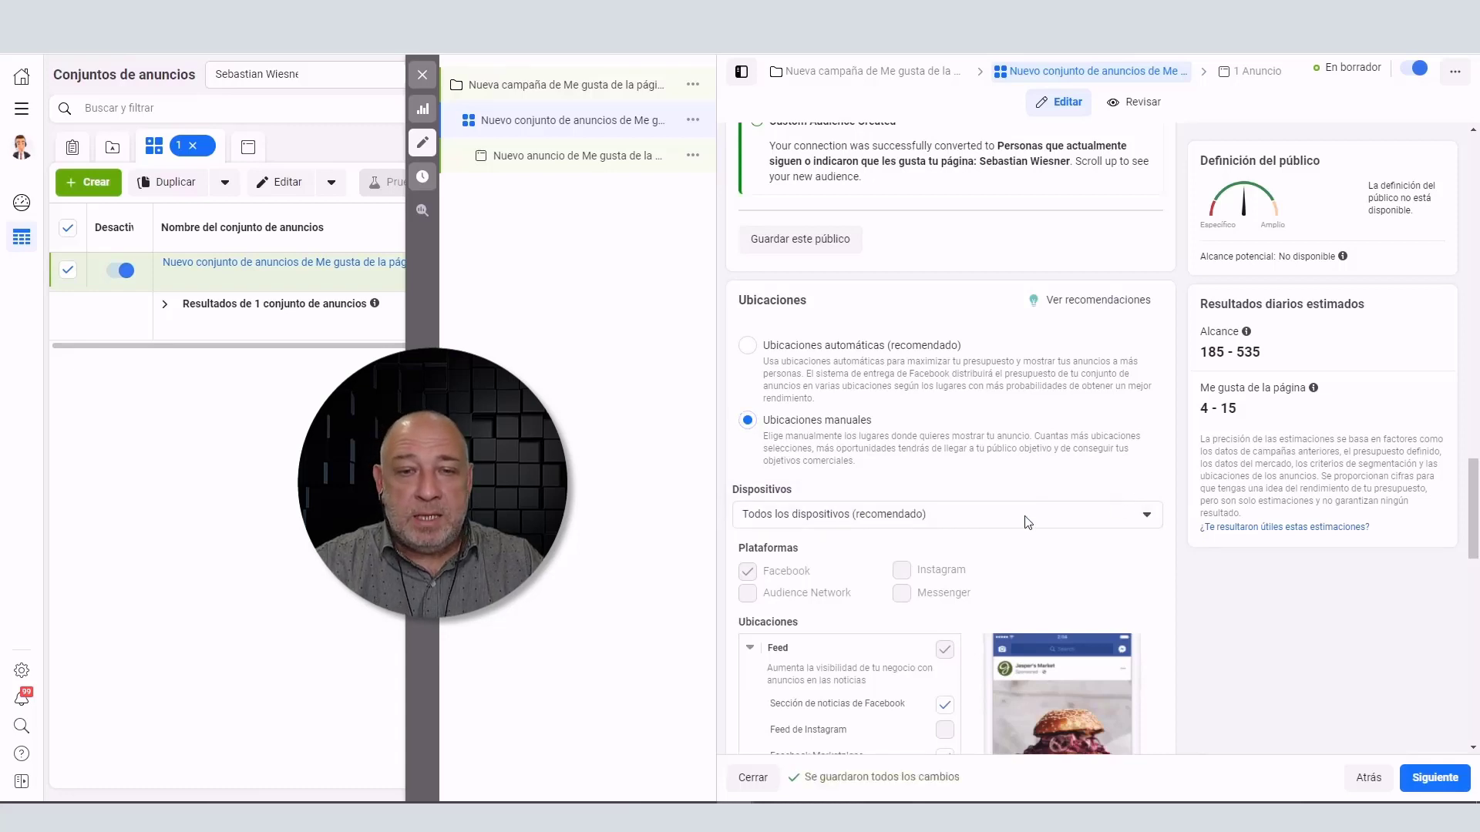
left_click(1025, 523)
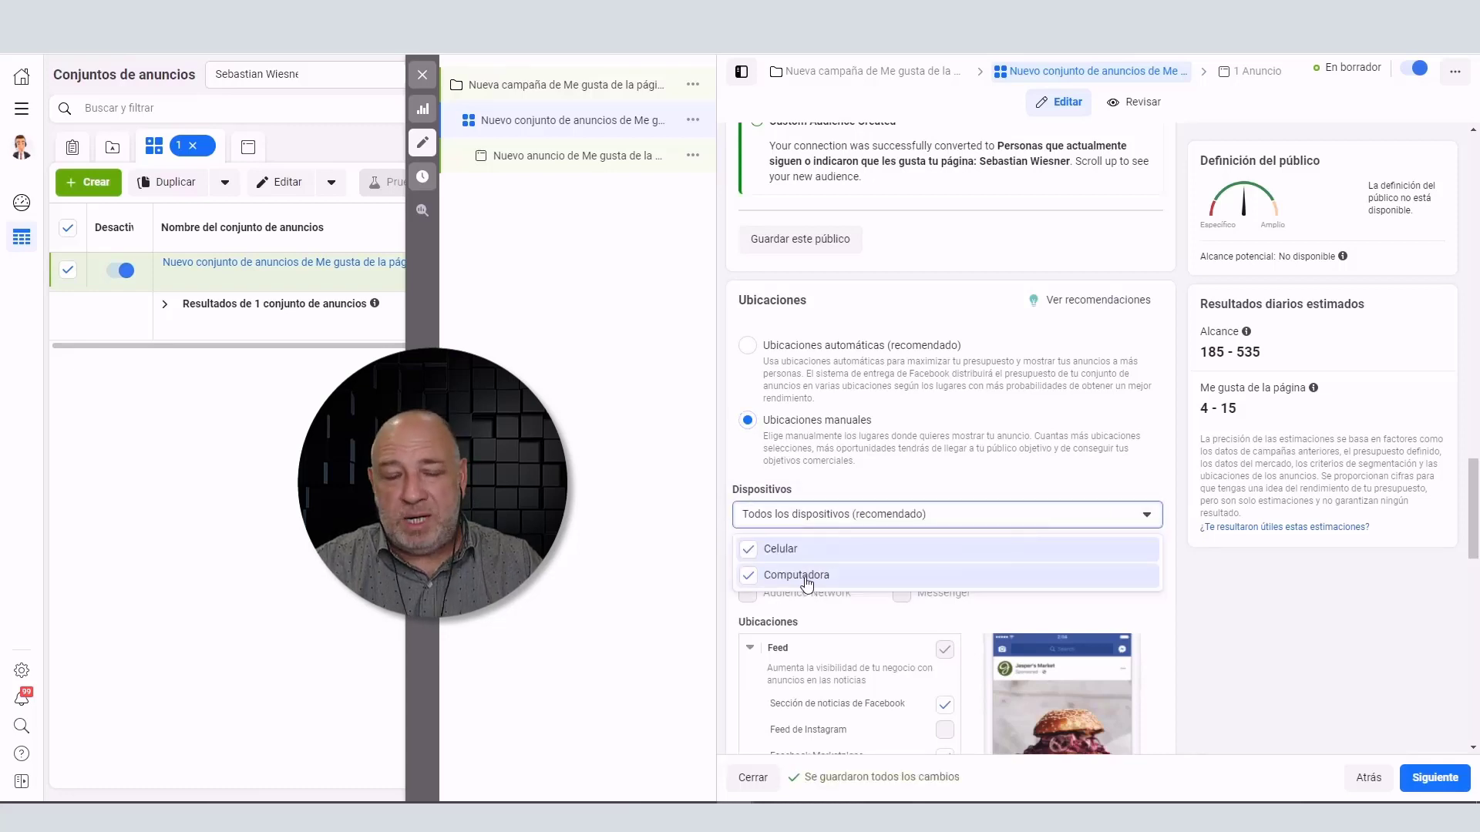
left_click(1211, 665)
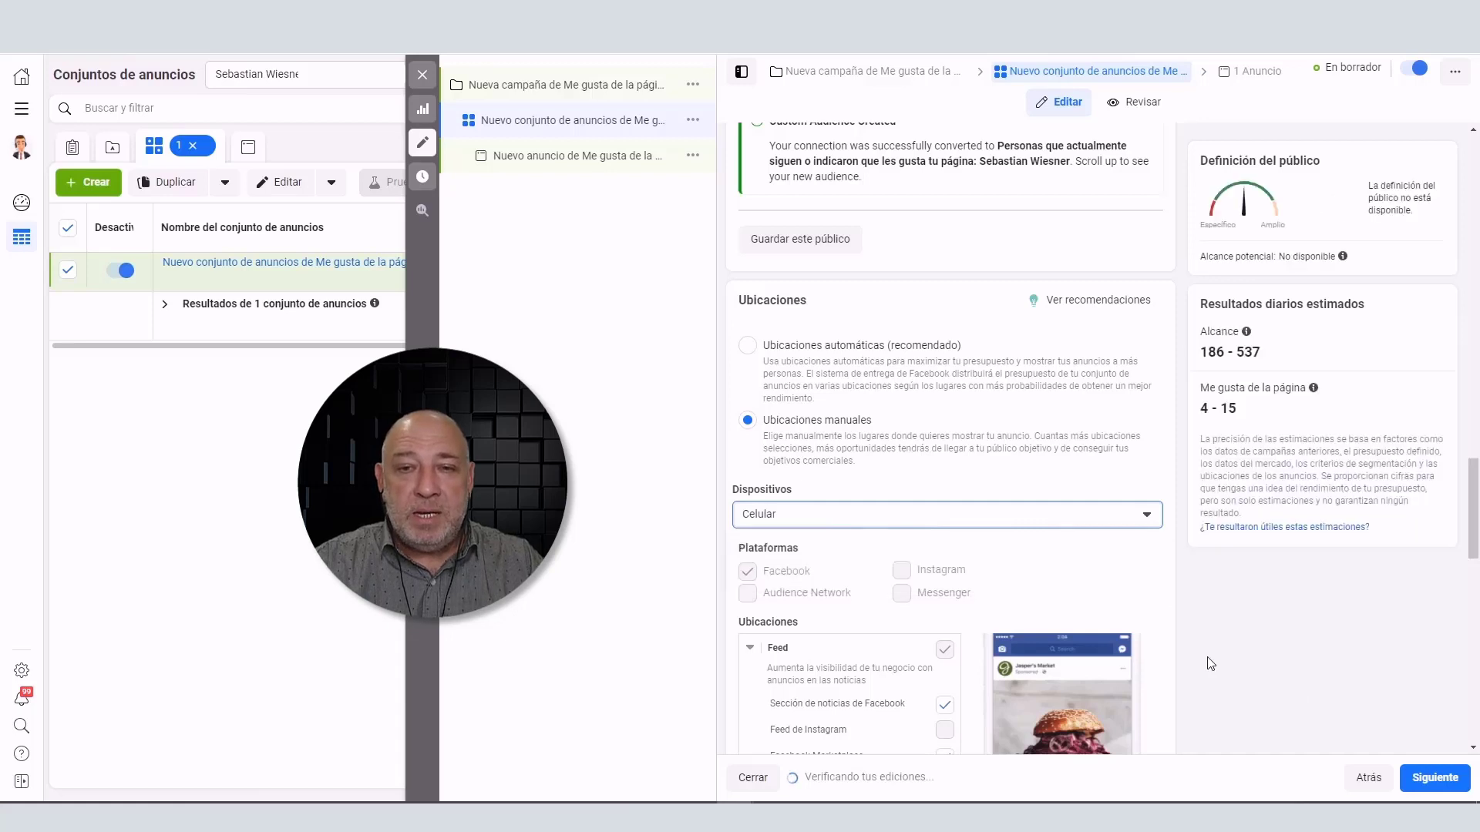
Exclude Facebook Marketplace from the Feed placements and check the remaining placement categories
scroll(1212, 665, "down", 1)
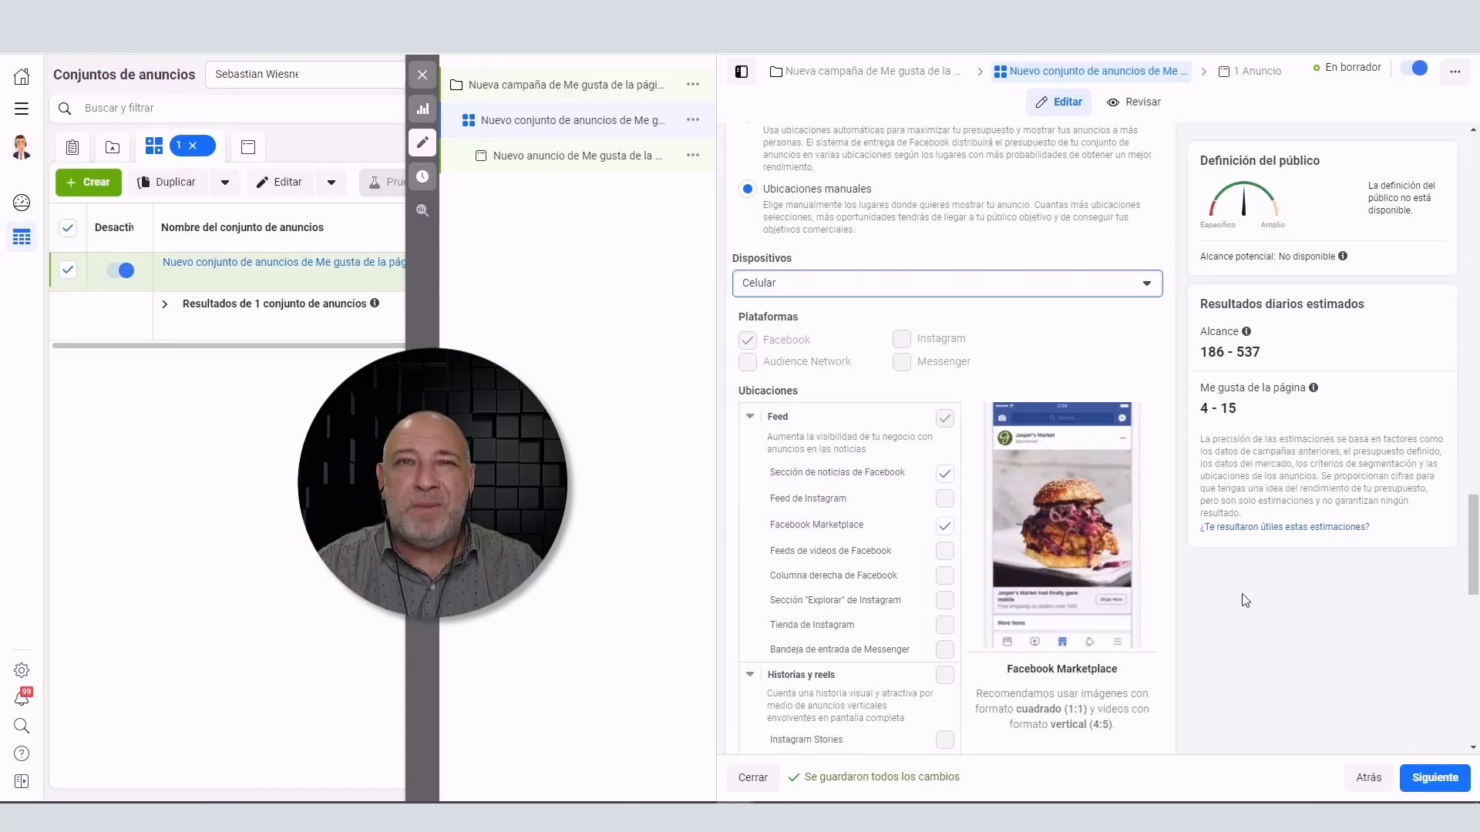
left_click(945, 527)
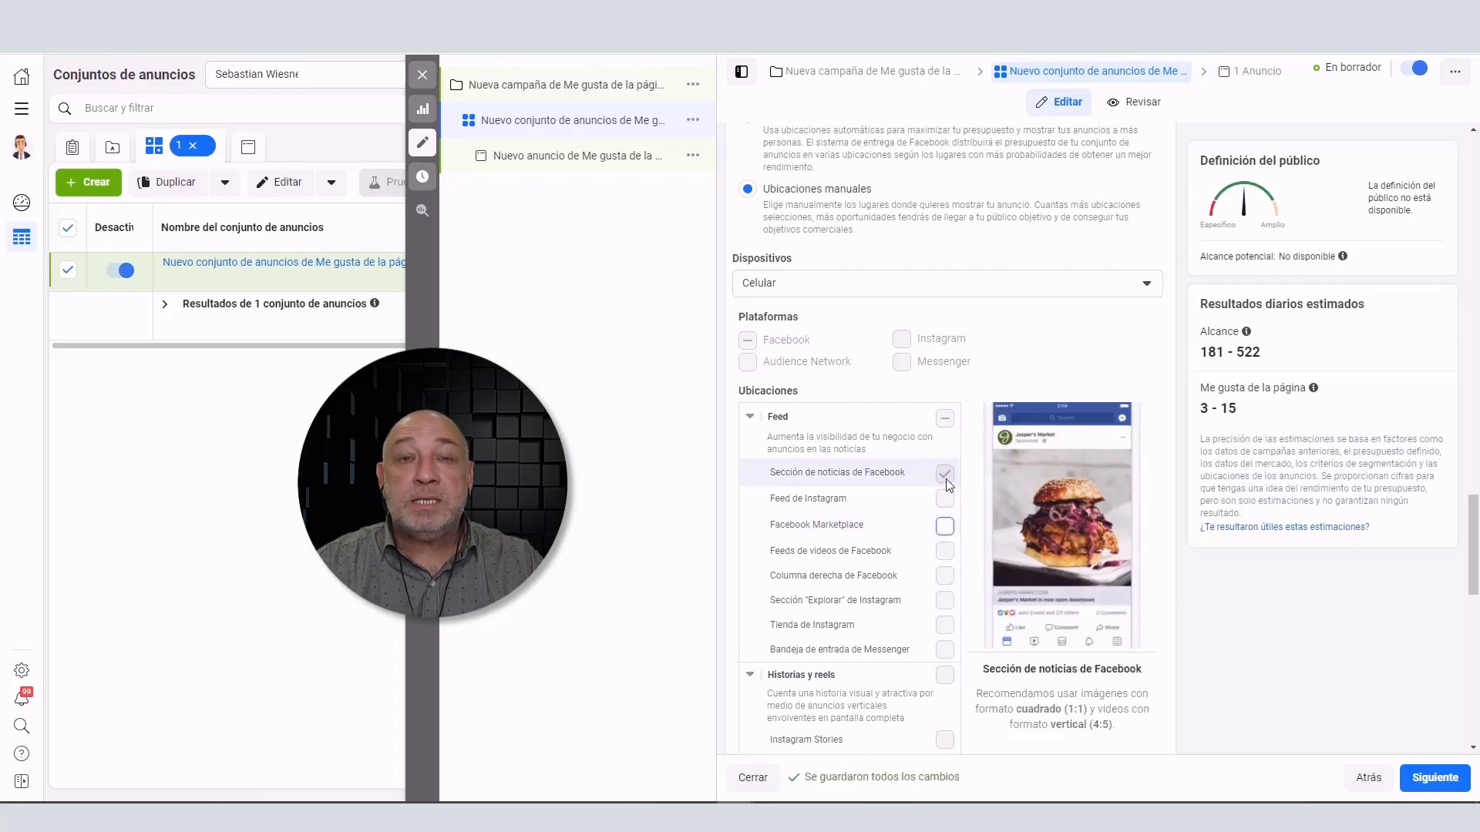
scroll(1248, 650, "down", 5)
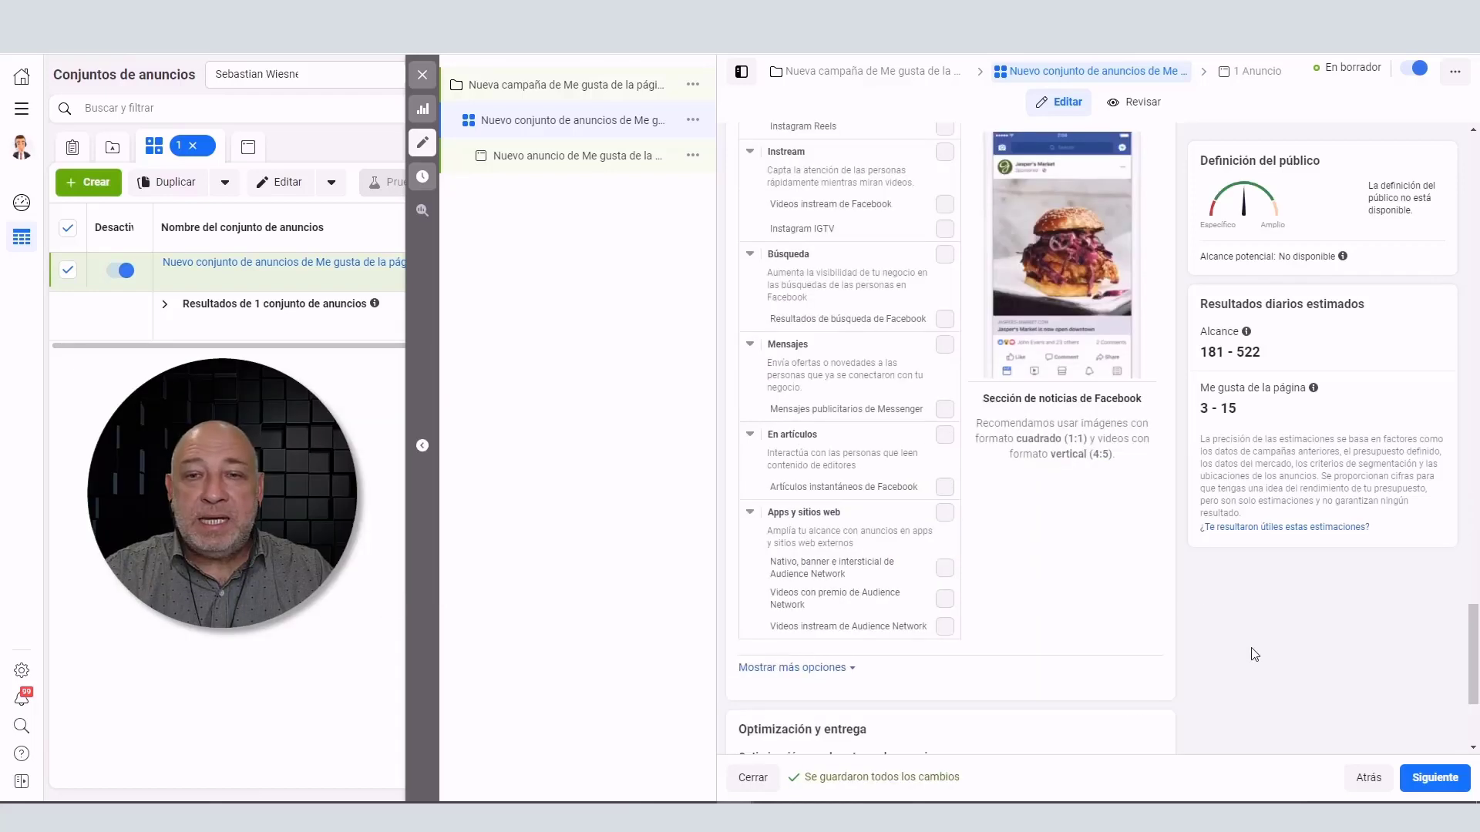
Open the page-likes ad and review its identity, media, main text, tracking settings and feed preview
scroll(1246, 651, "up", 3)
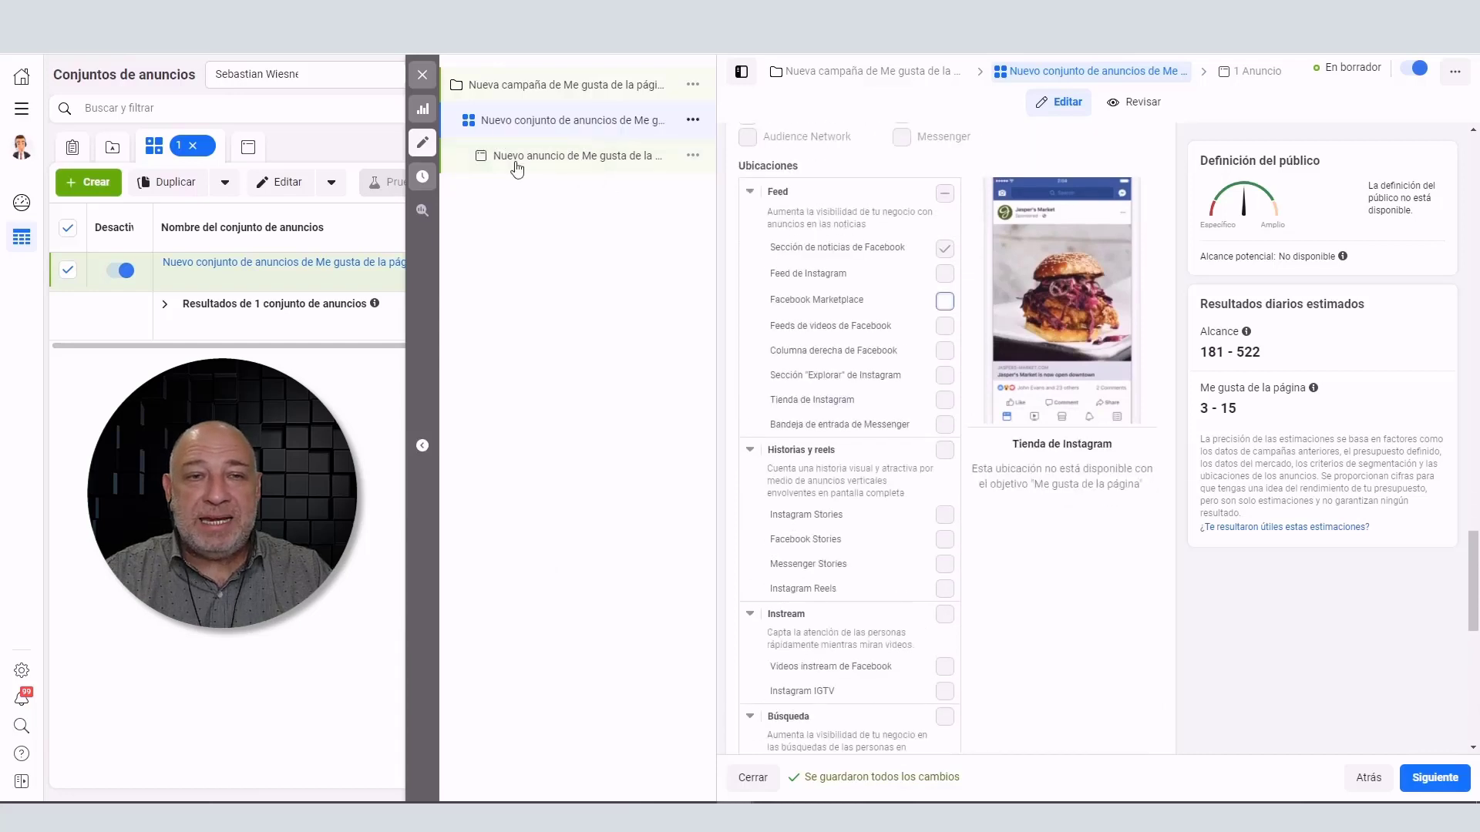
scroll(1193, 553, "up", 2)
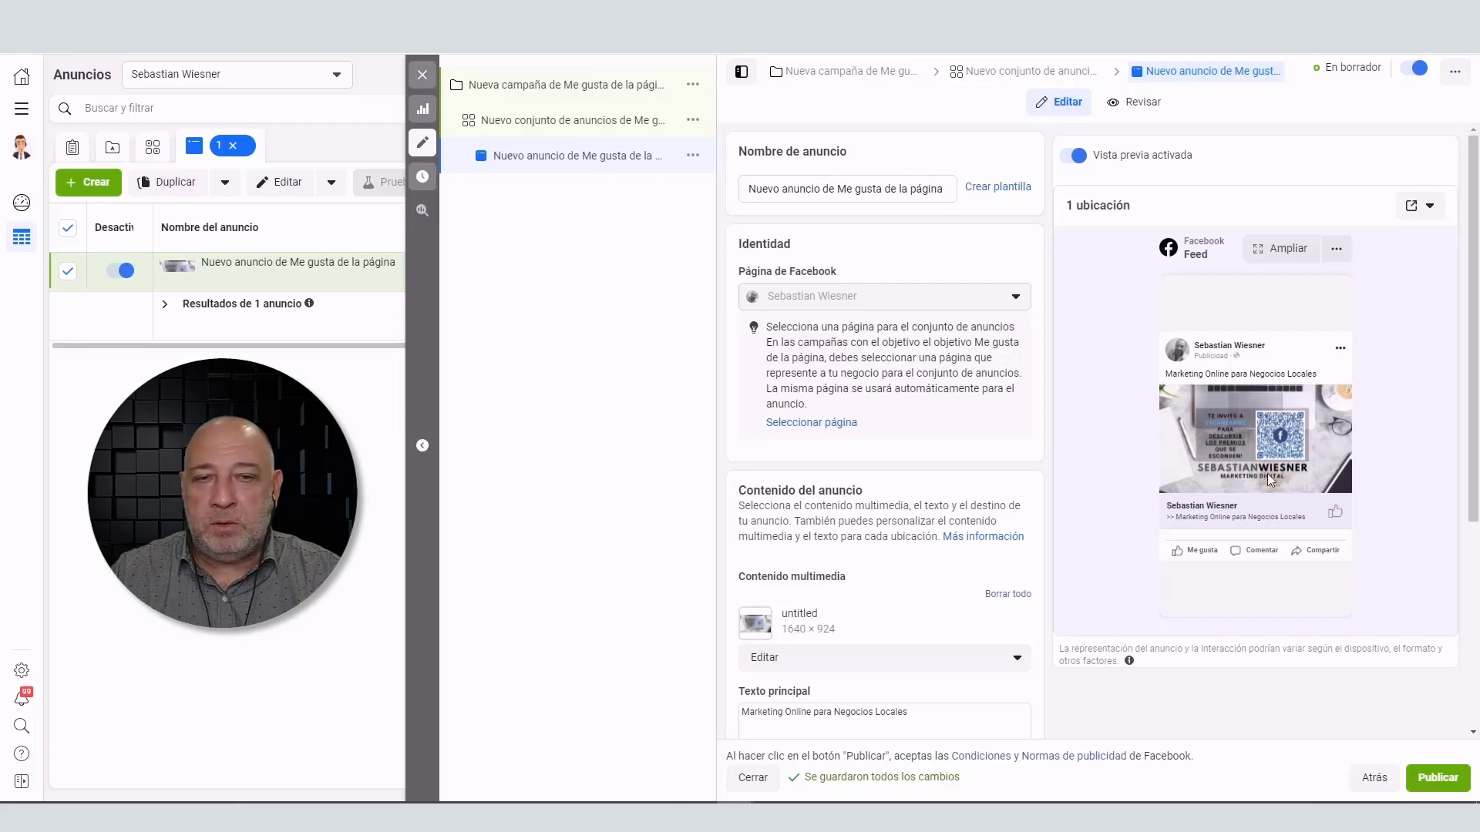
scroll(1007, 490, "down", 4)
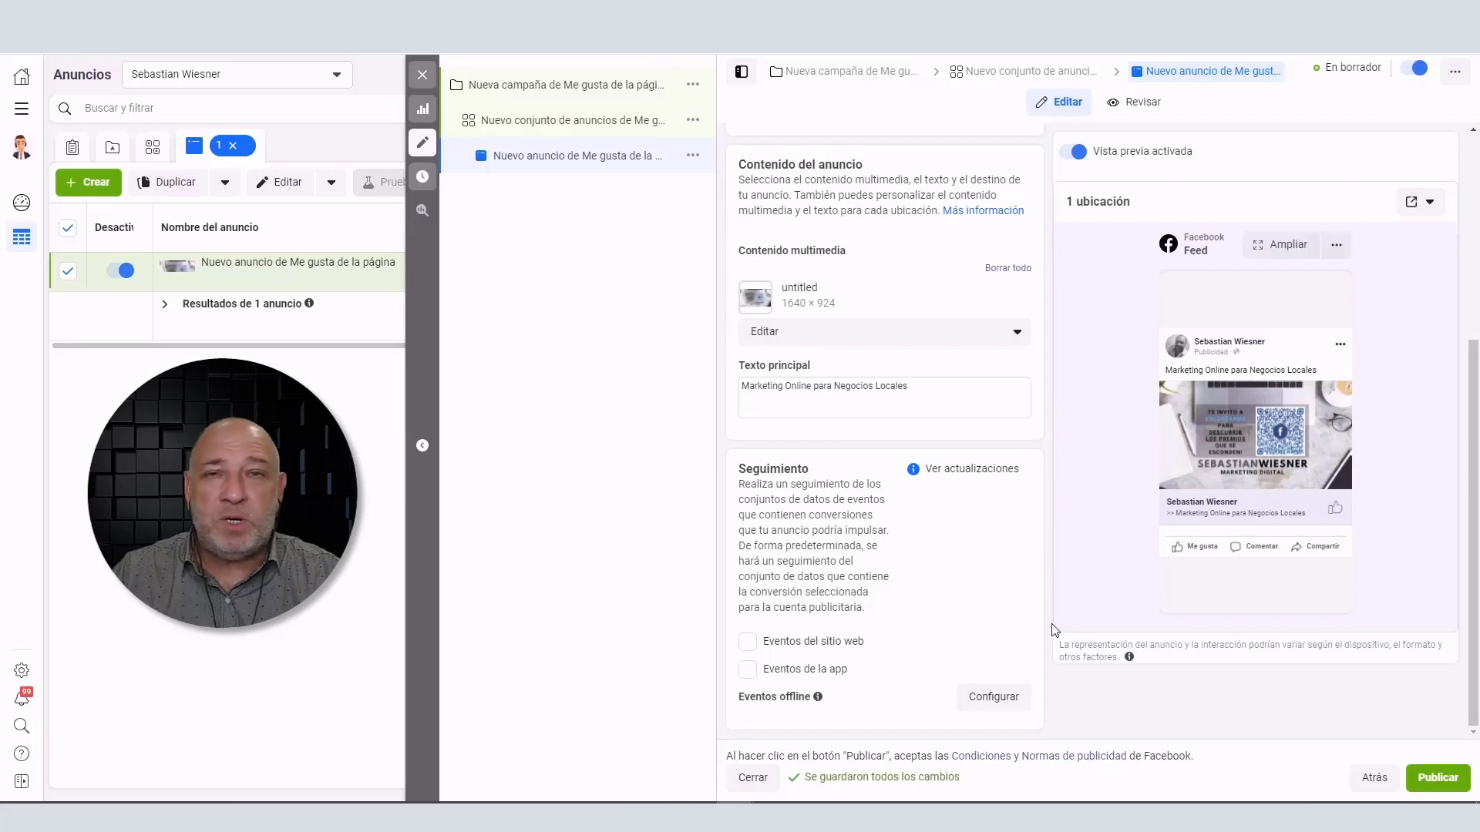
scroll(1031, 545, "up", 4)
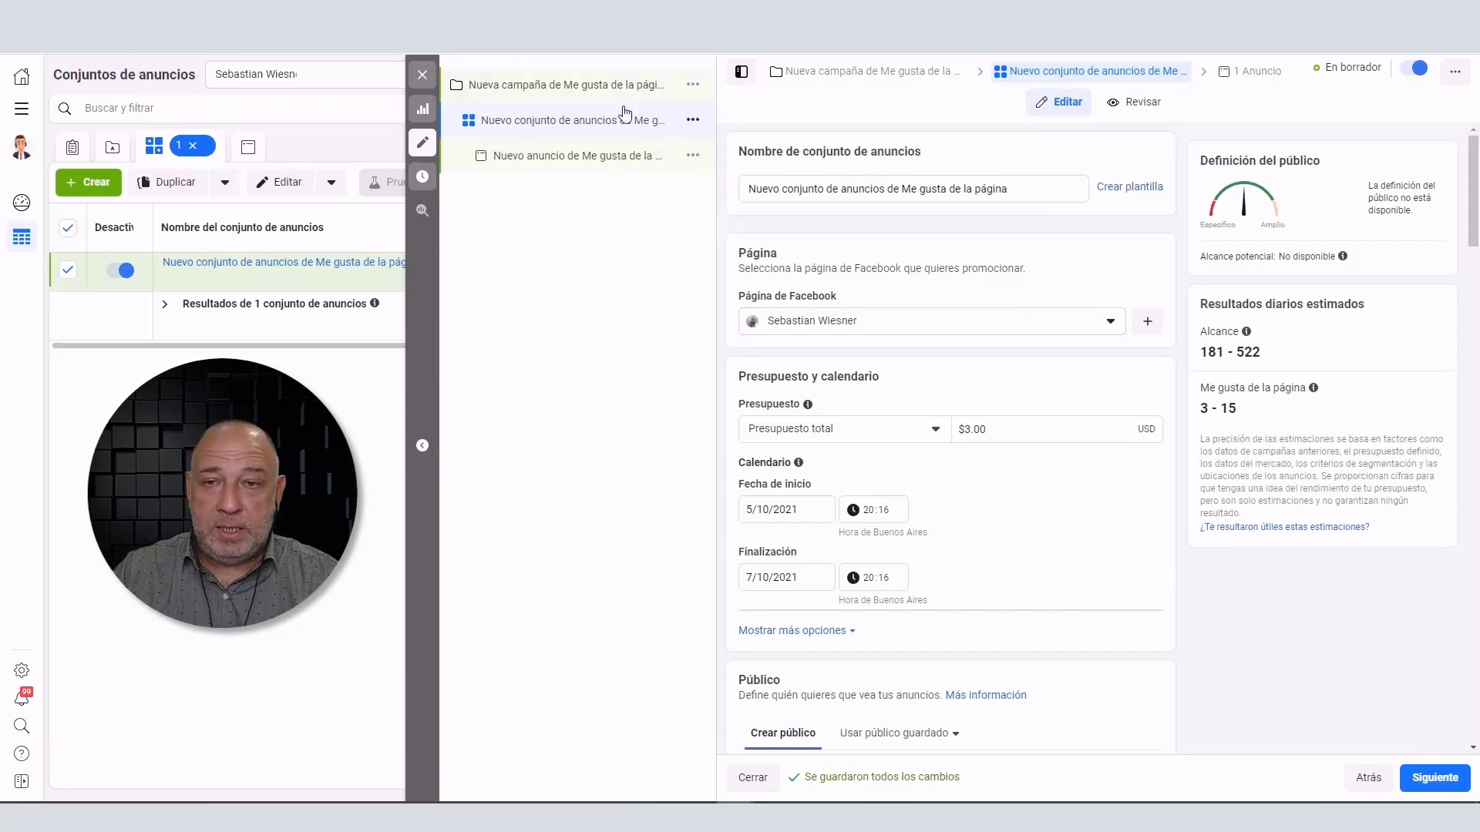
Return to the page-likes ad set and review its page, budget, schedule and audience settings
scroll(1179, 618, "down", 1)
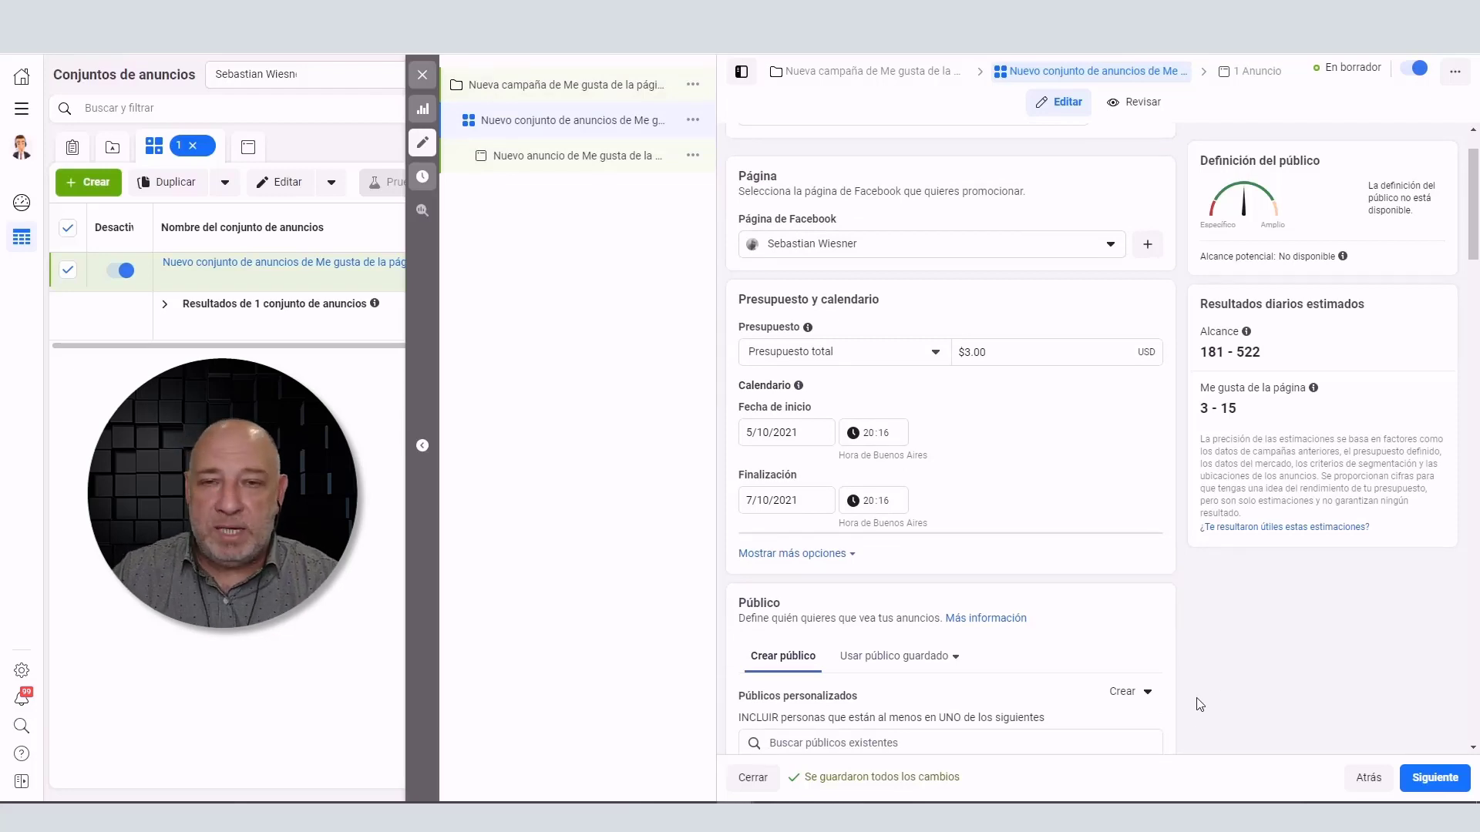
scroll(1200, 703, "down", 6)
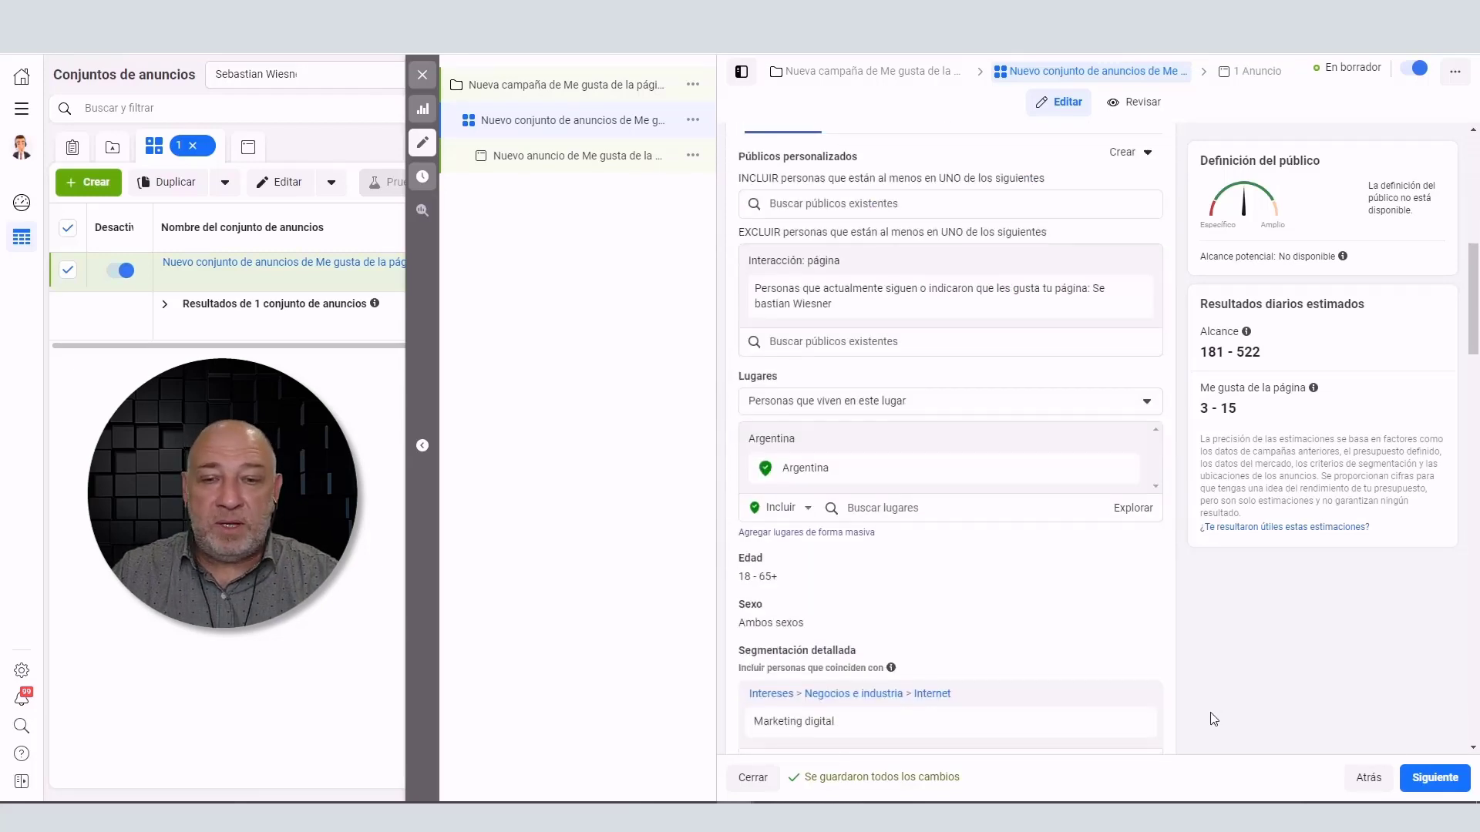
scroll(1095, 655, "down", 1)
scroll(1258, 643, "up", 4)
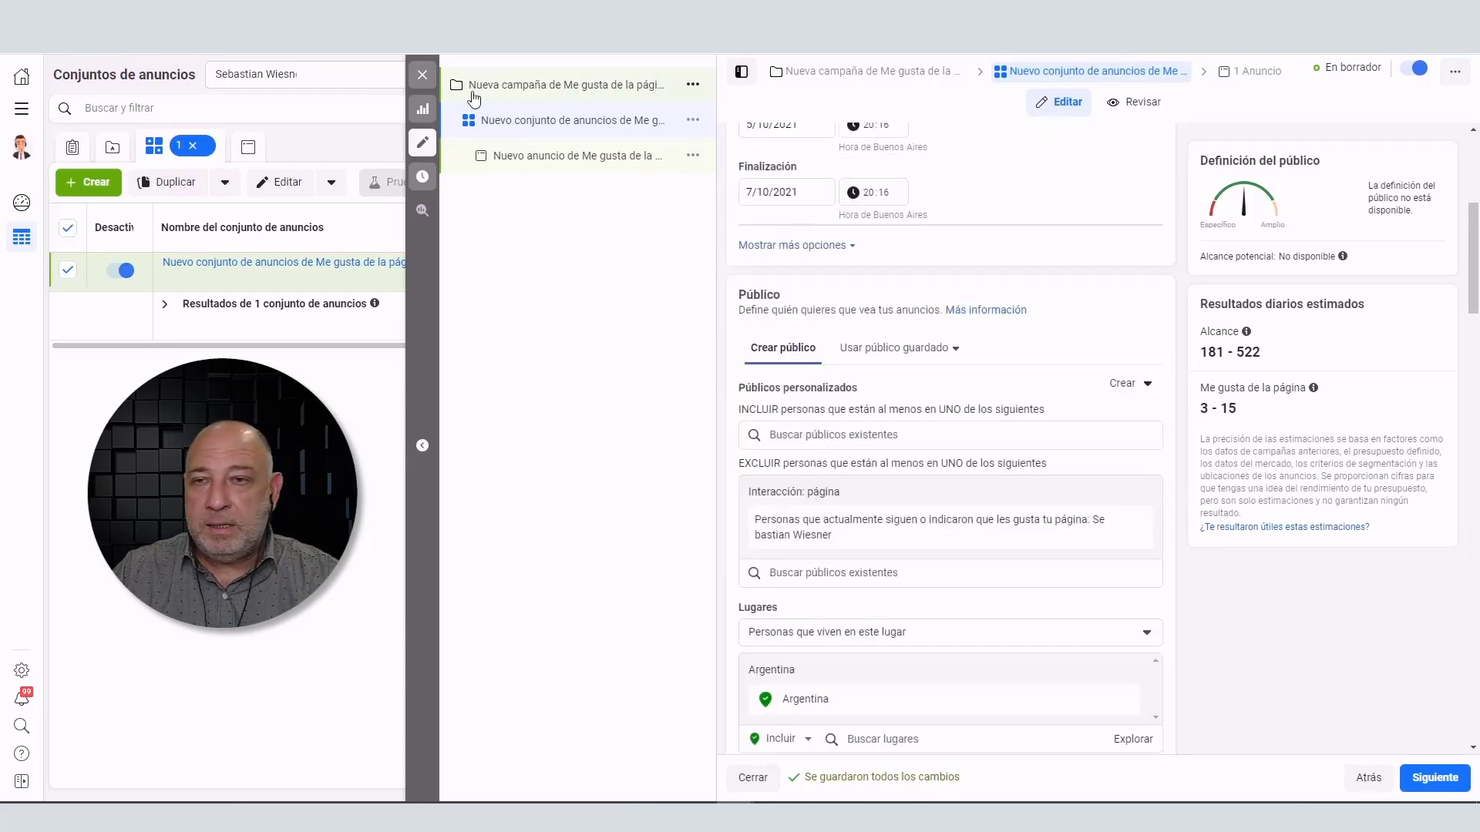
Leave the editor, review the campaign, ad set and ad drafts awaiting publication, and close the review without publishing
left_click(423, 78)
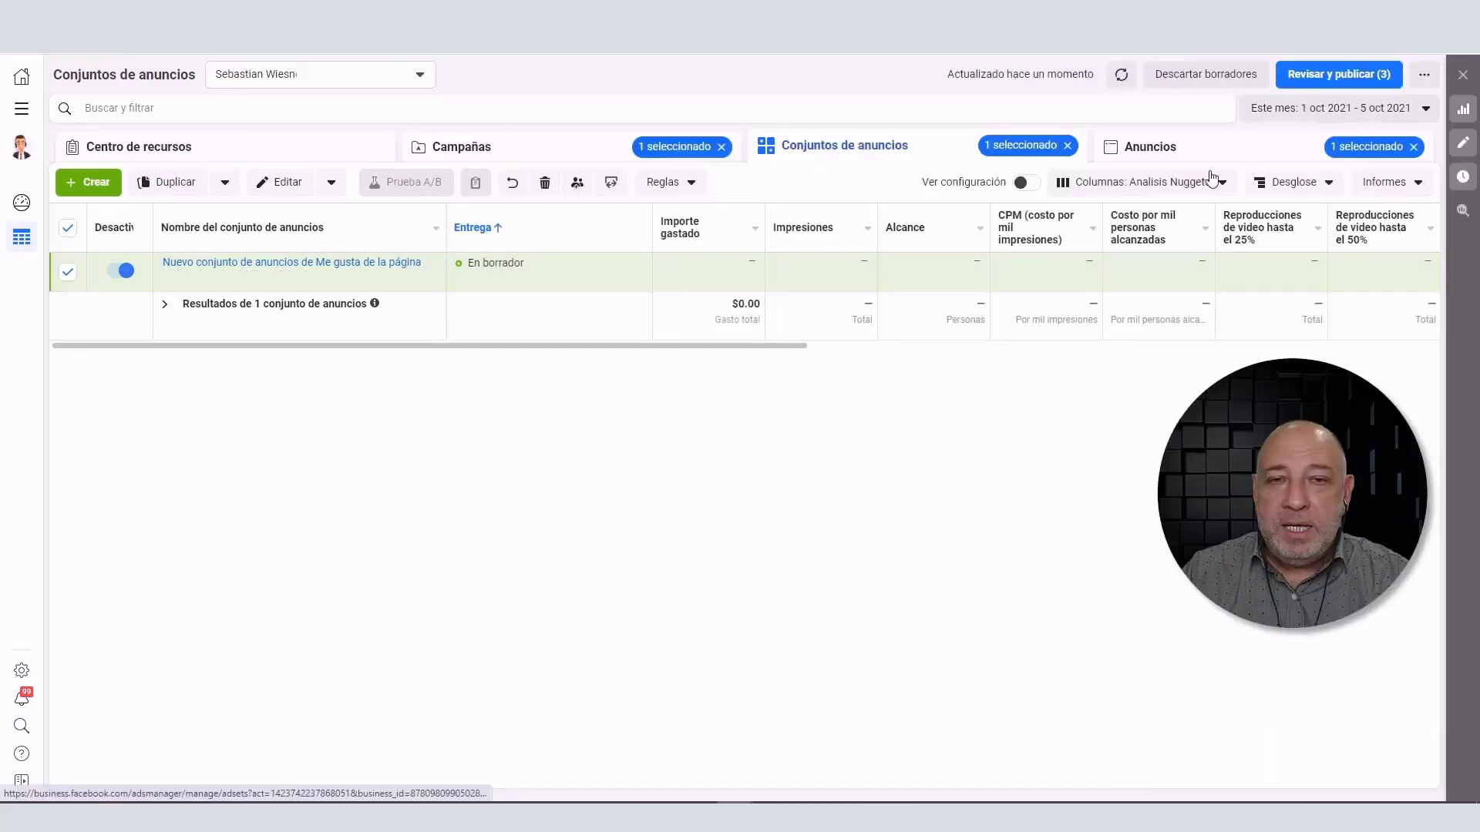
left_click(1346, 83)
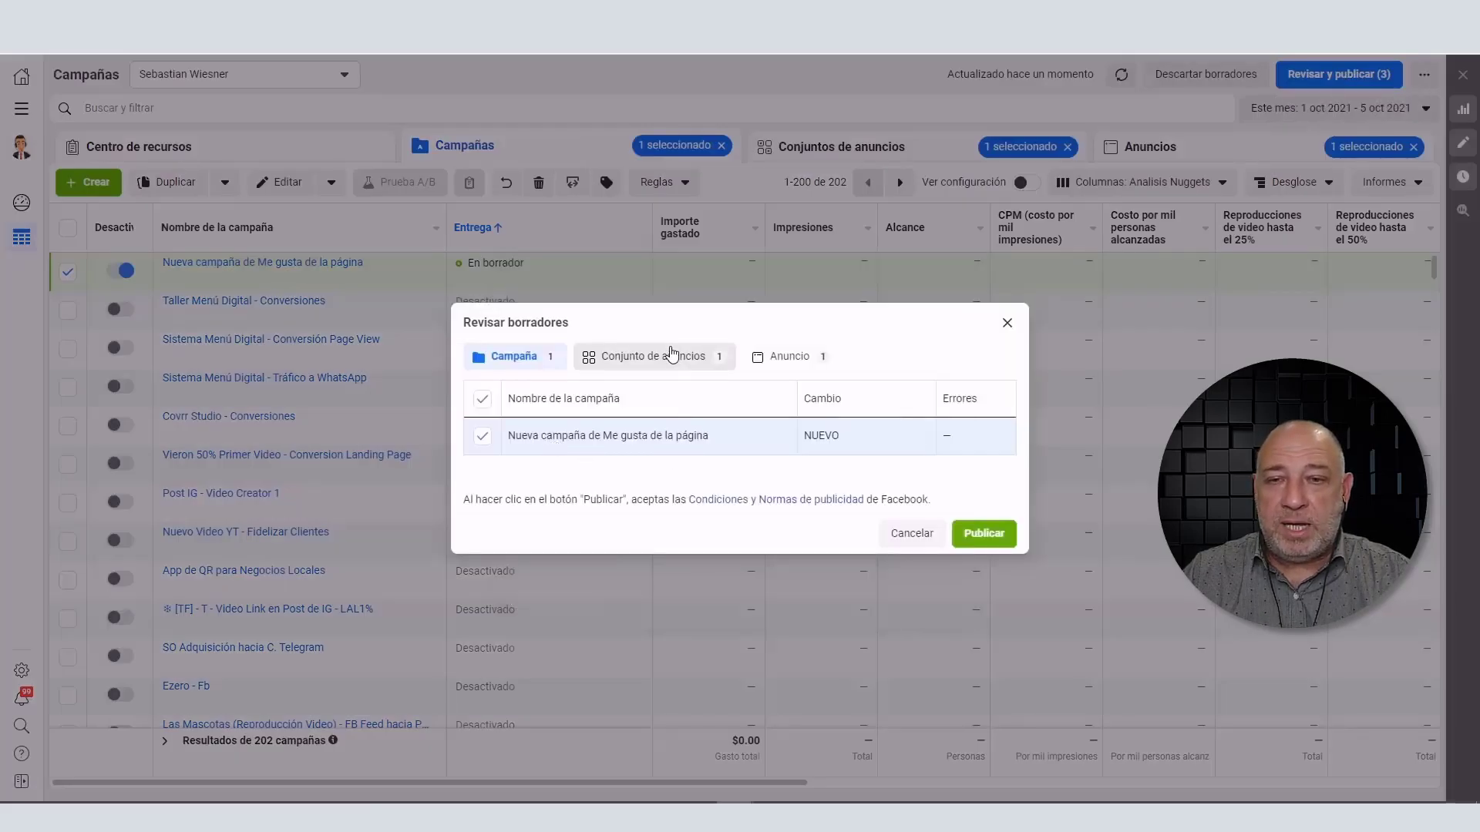
left_click(676, 356)
left_click(800, 359)
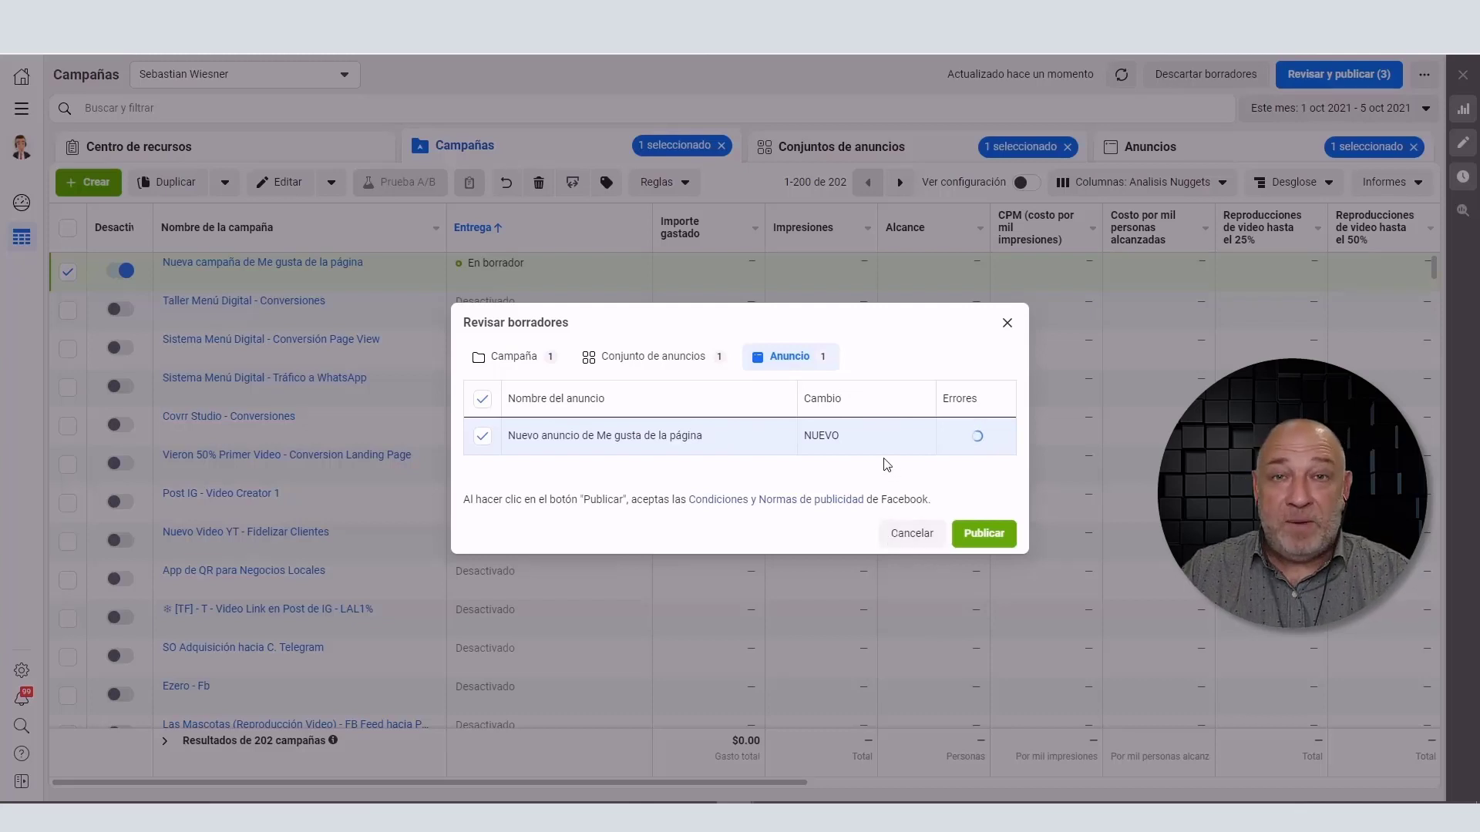
left_click(1007, 324)
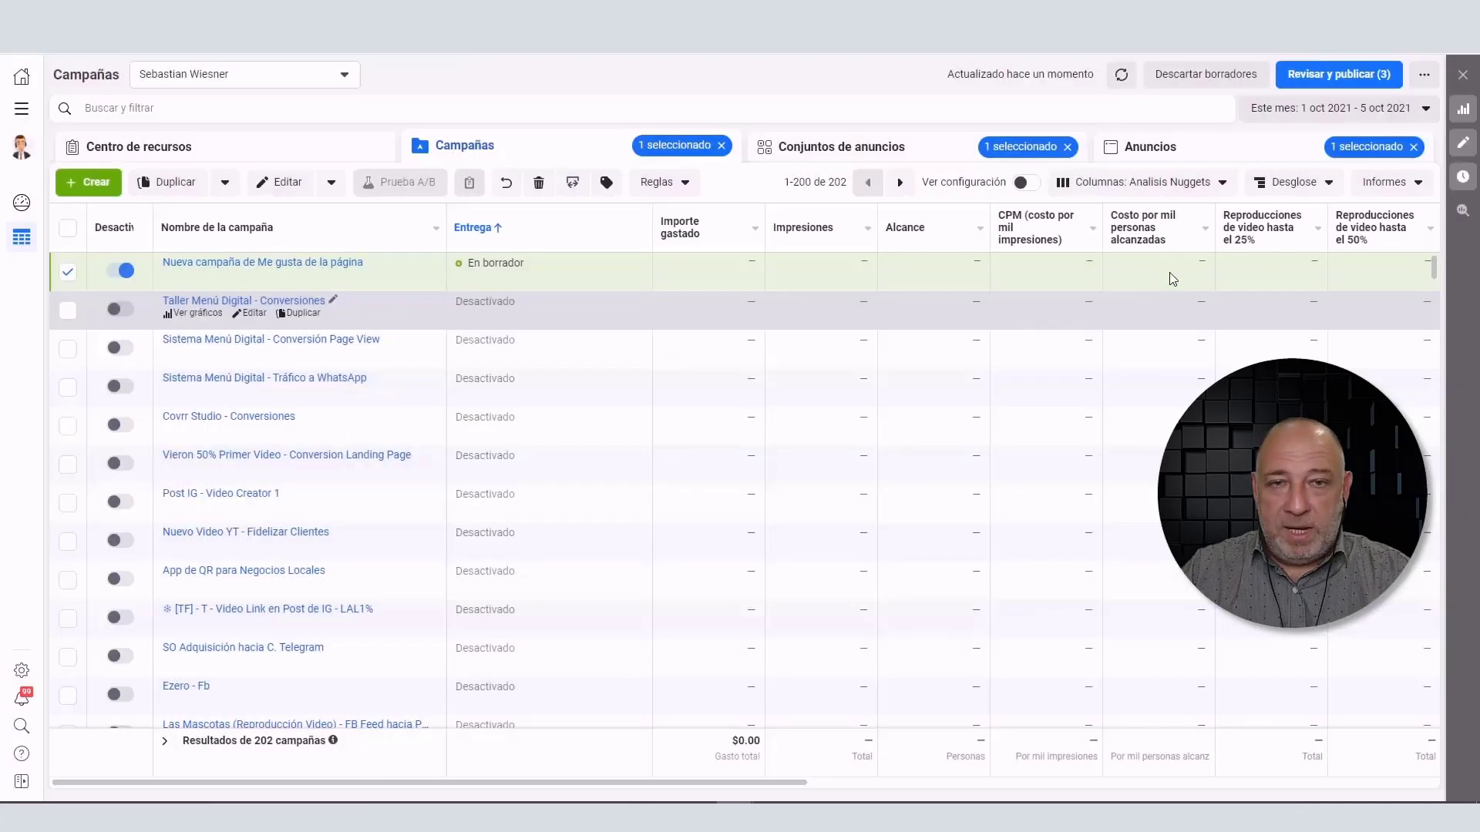
Discard all unpublished drafts in the ad account
left_click(1208, 80)
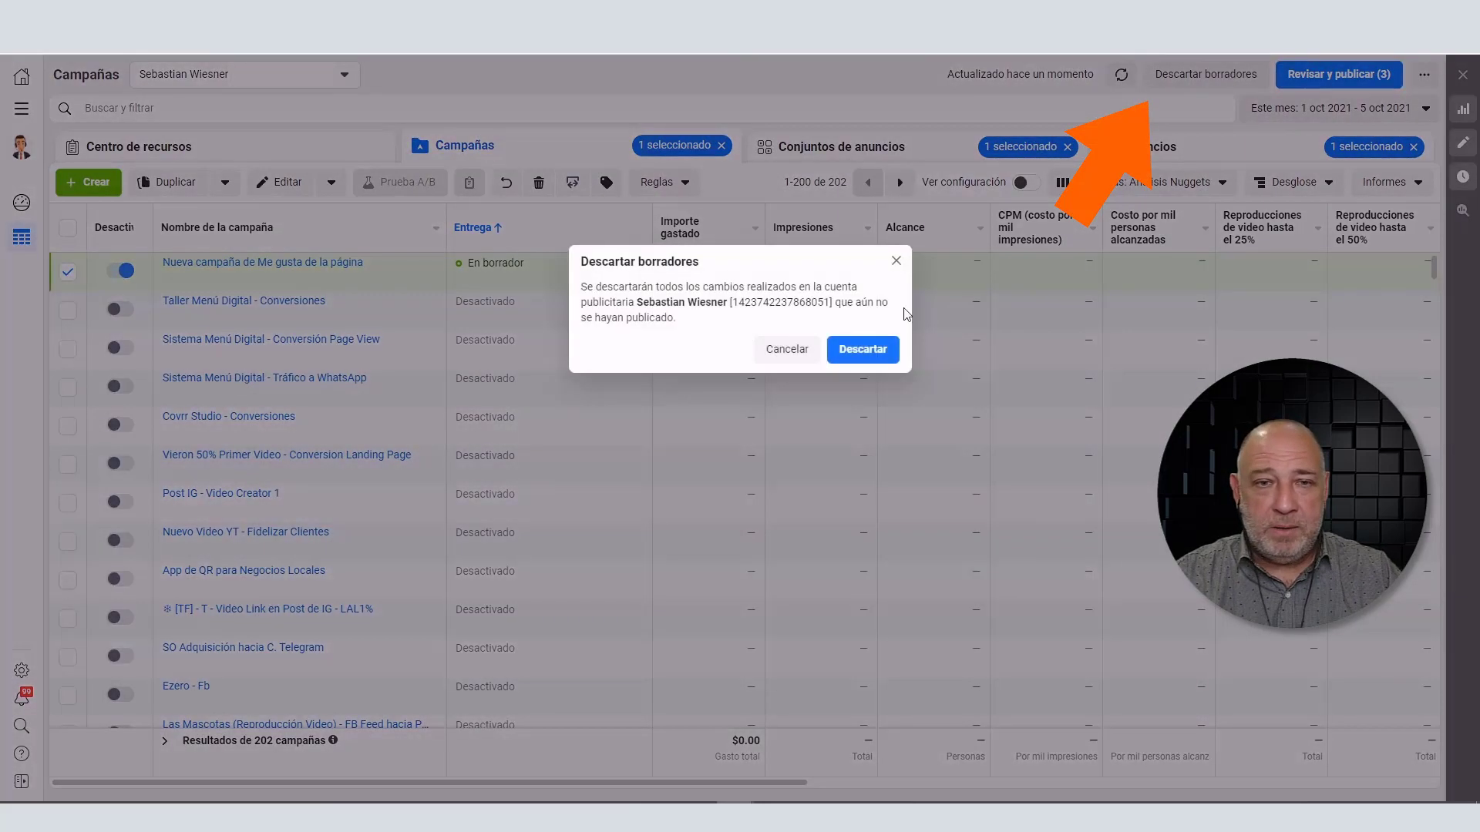
left_click(869, 348)
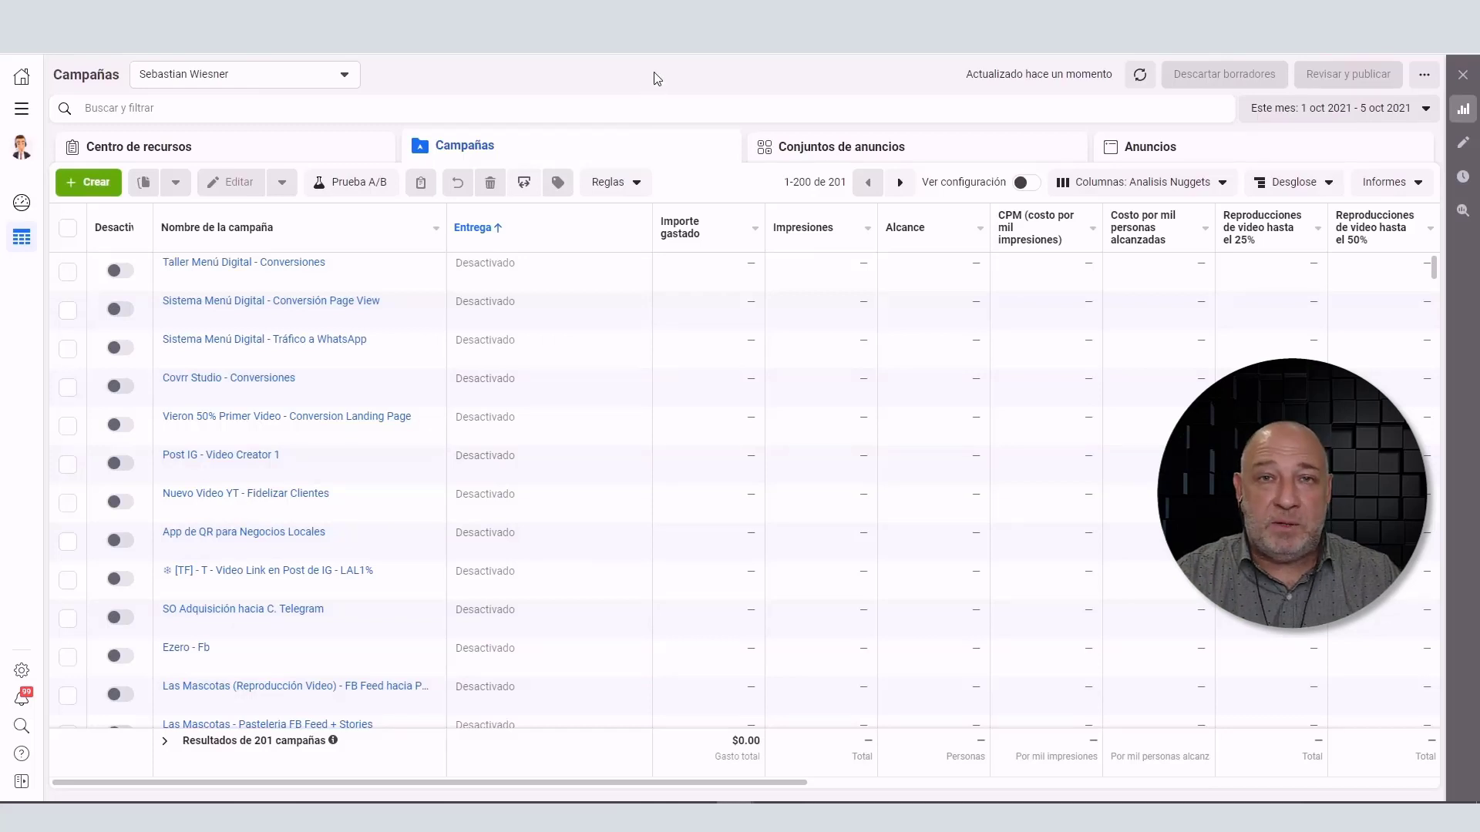
Create a new campaign with the Interacción objective and the interaction type Interacción con una publicación
left_click(87, 182)
left_click(728, 389)
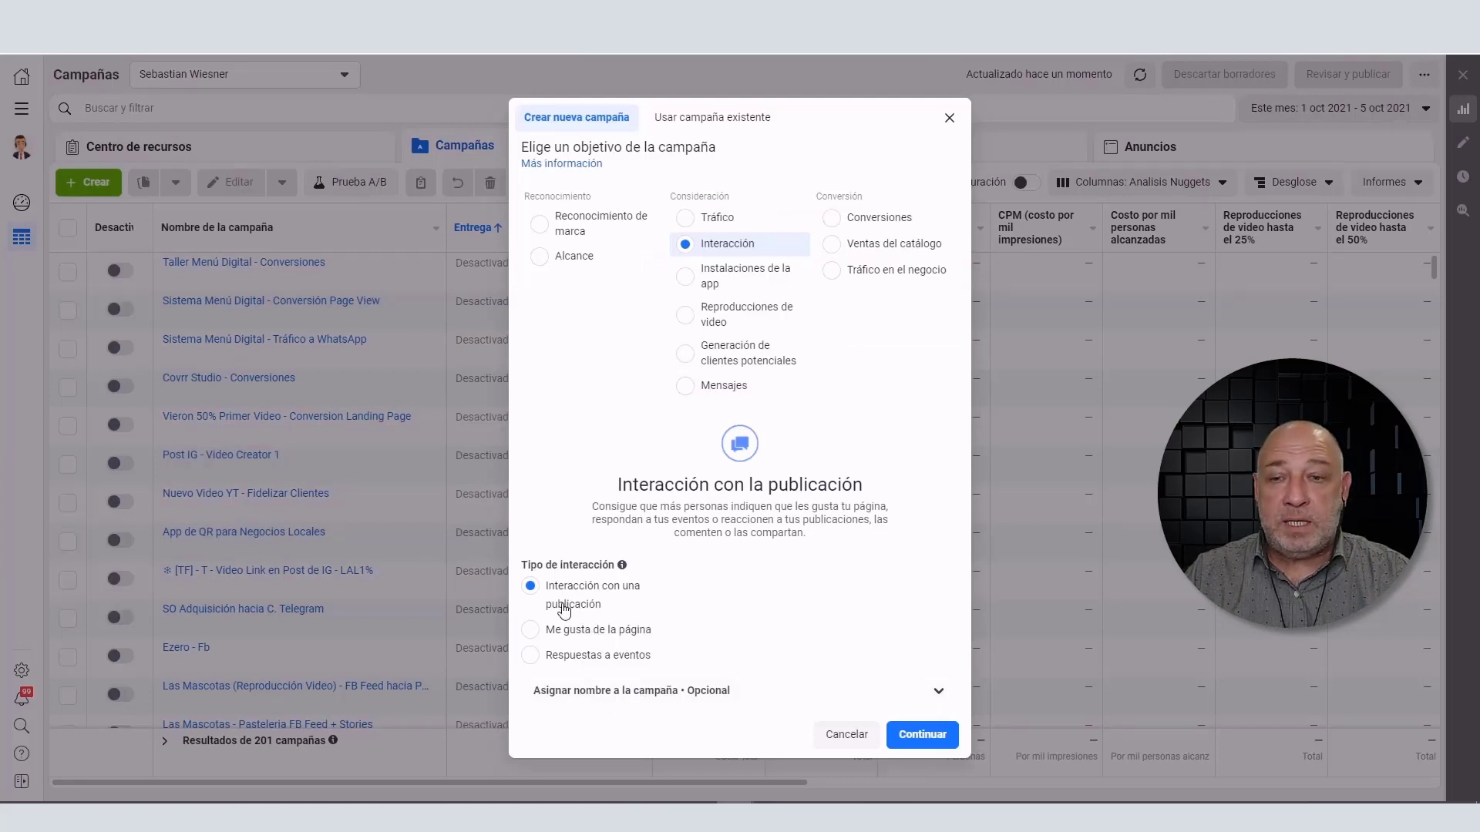
left_click(935, 736)
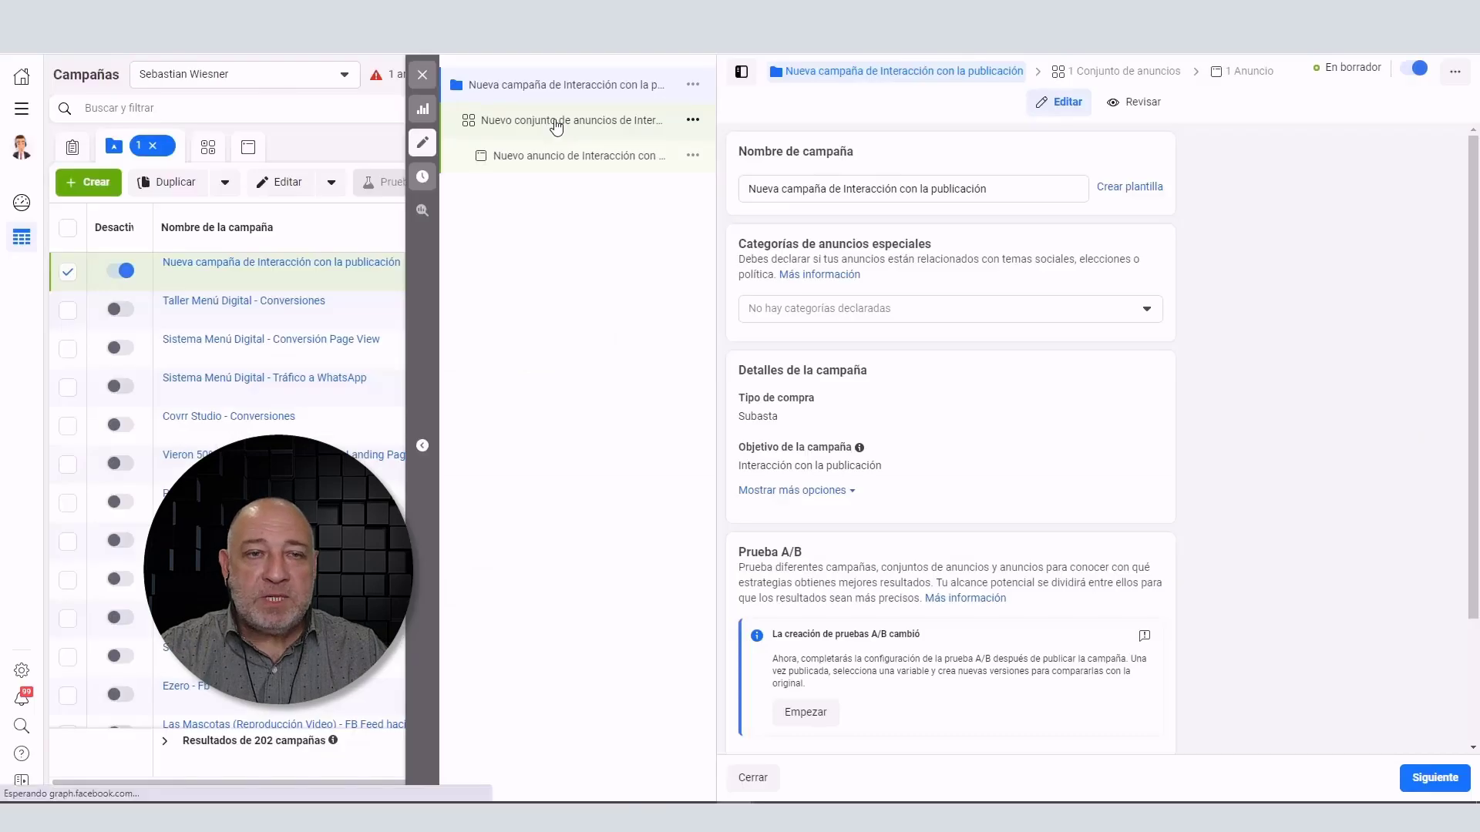
Set the daily budget of the new post-engagement ad set to $2.00
left_click(554, 122)
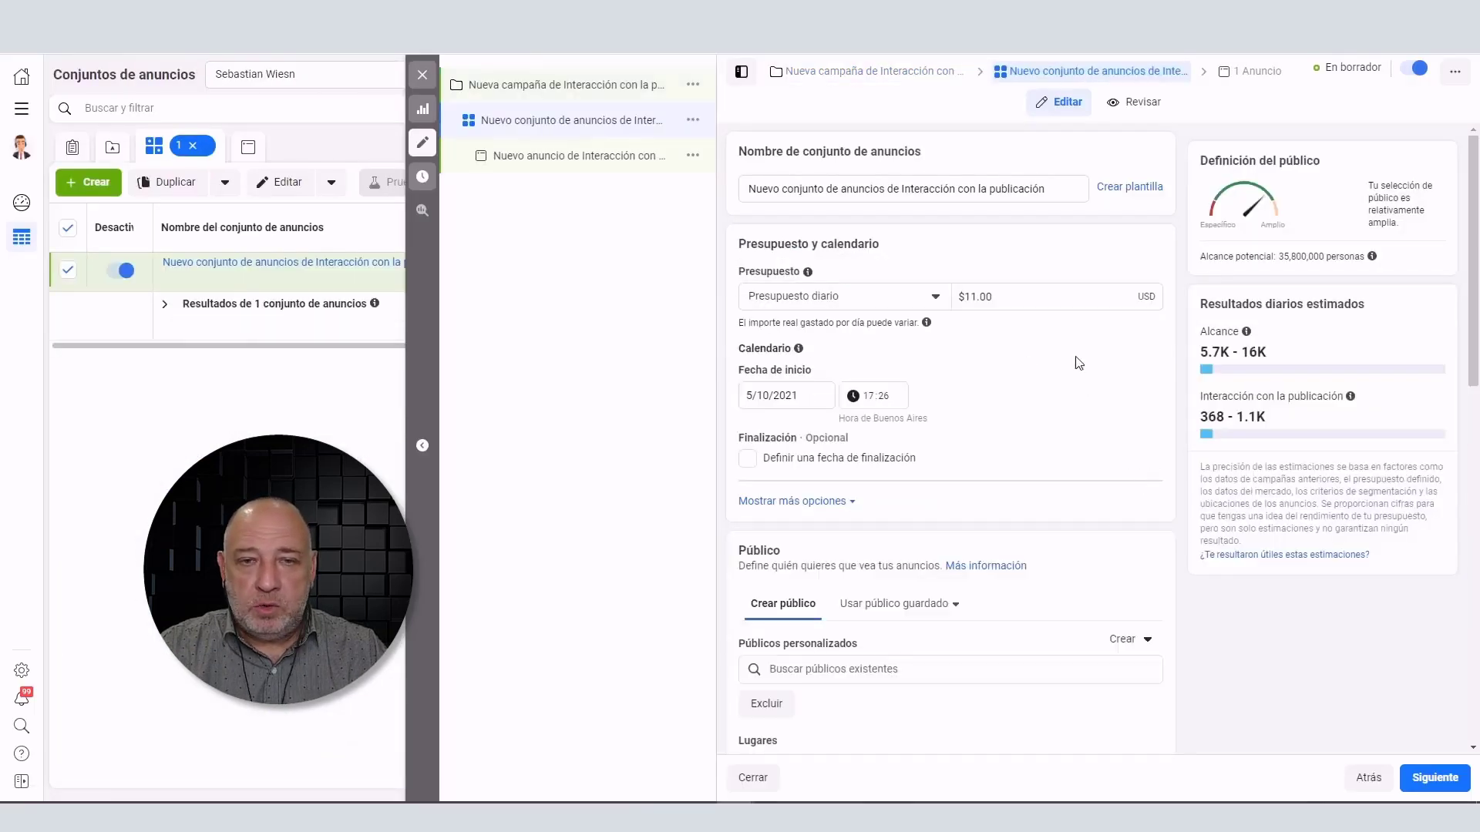
left_click(981, 300)
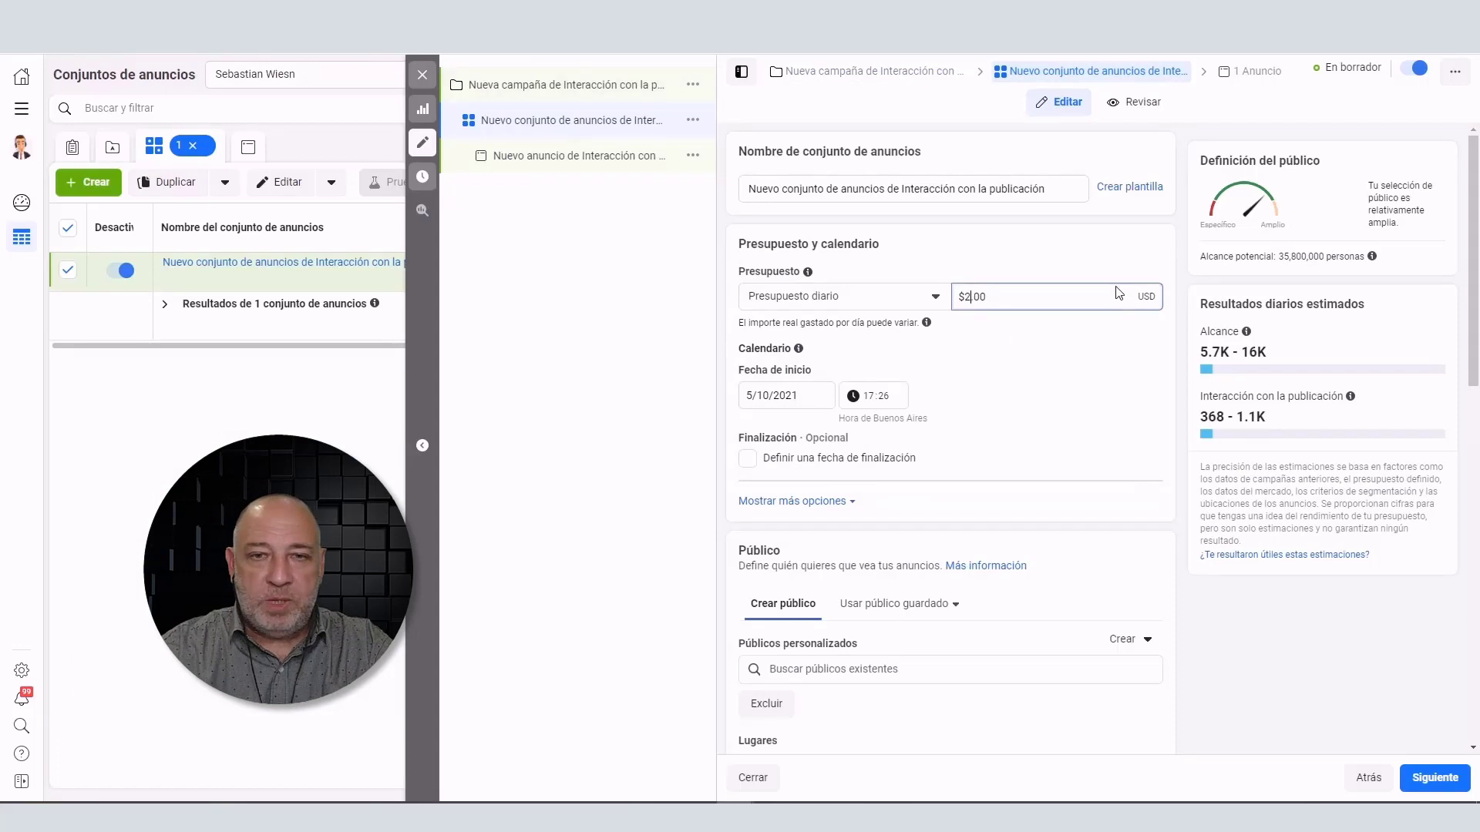
left_click(1057, 353)
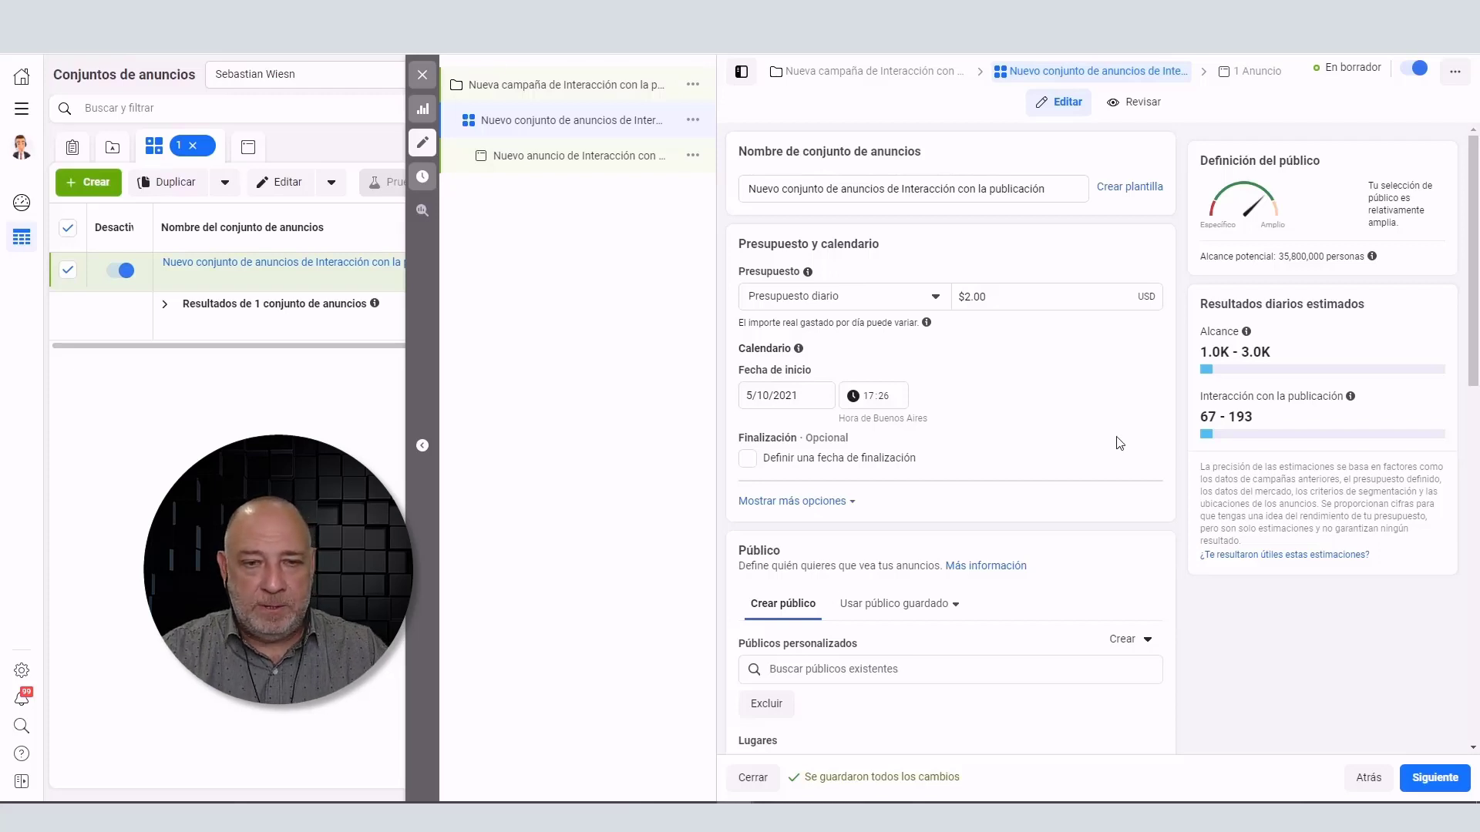
Add the interest "Padre Rico, Padre Pobre" to the ad set's detailed targeting
scroll(1119, 443, "down", 3)
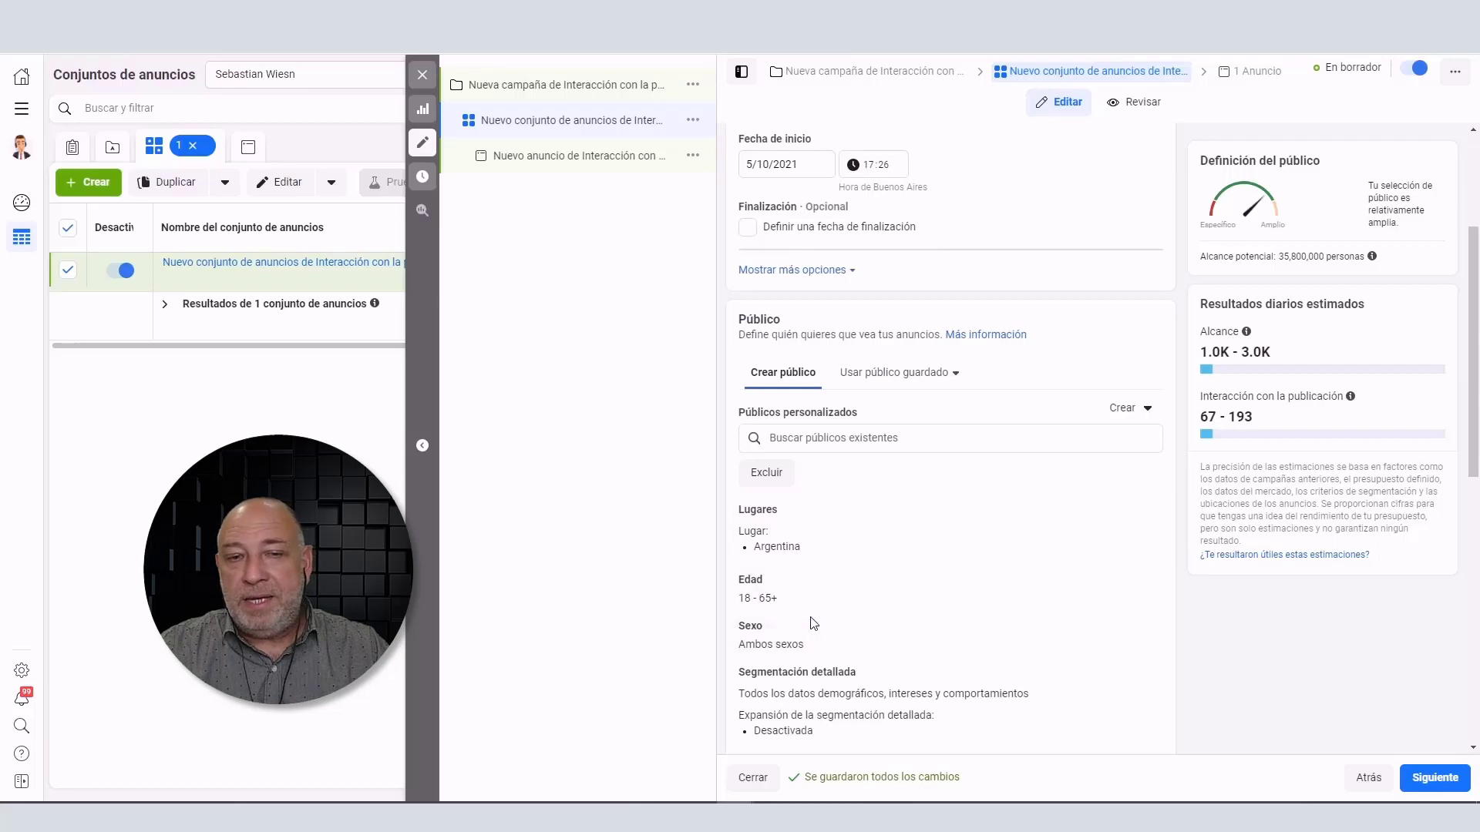
scroll(909, 611, "down", 2)
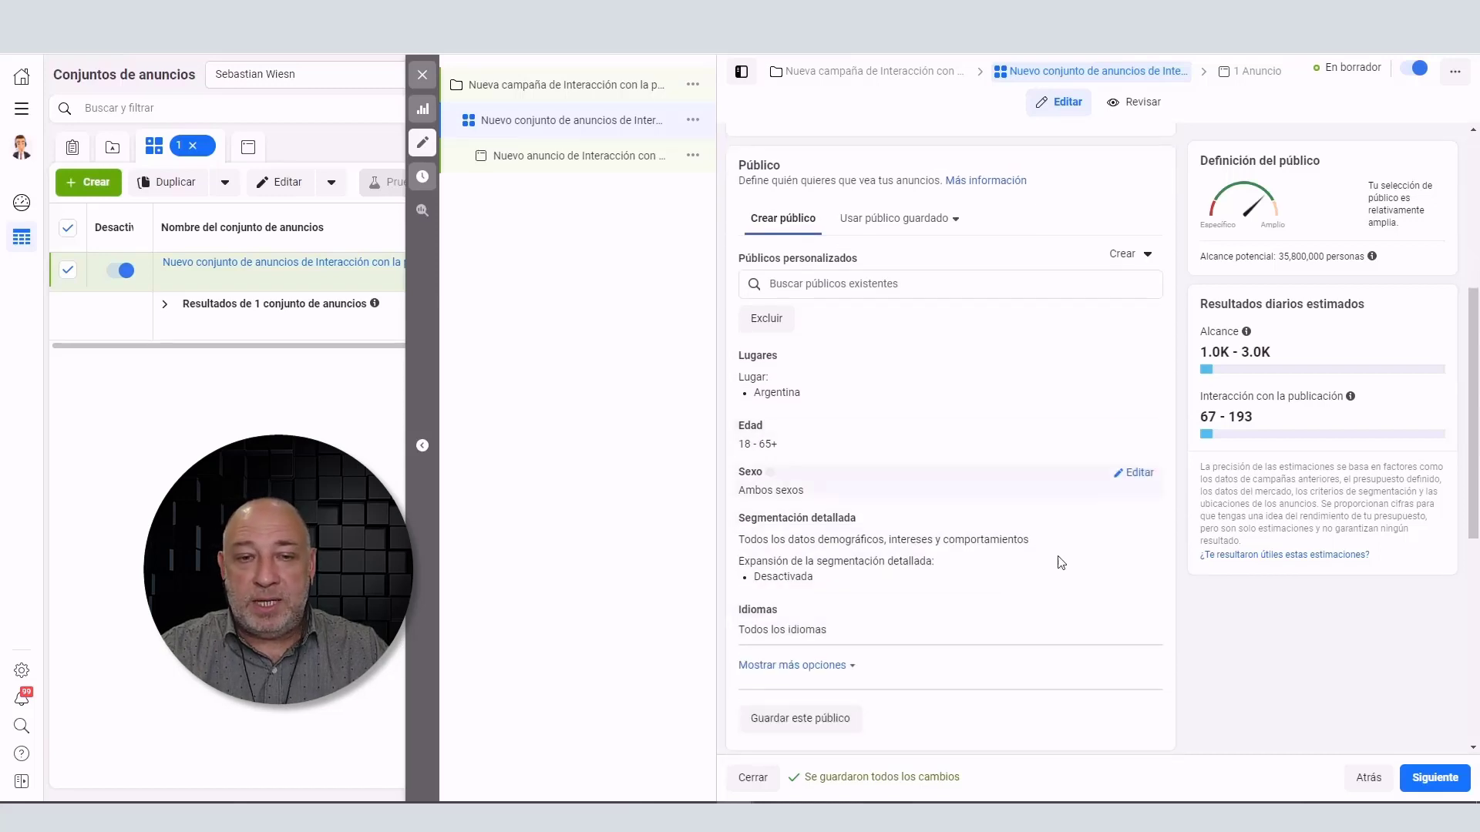
left_click(1135, 524)
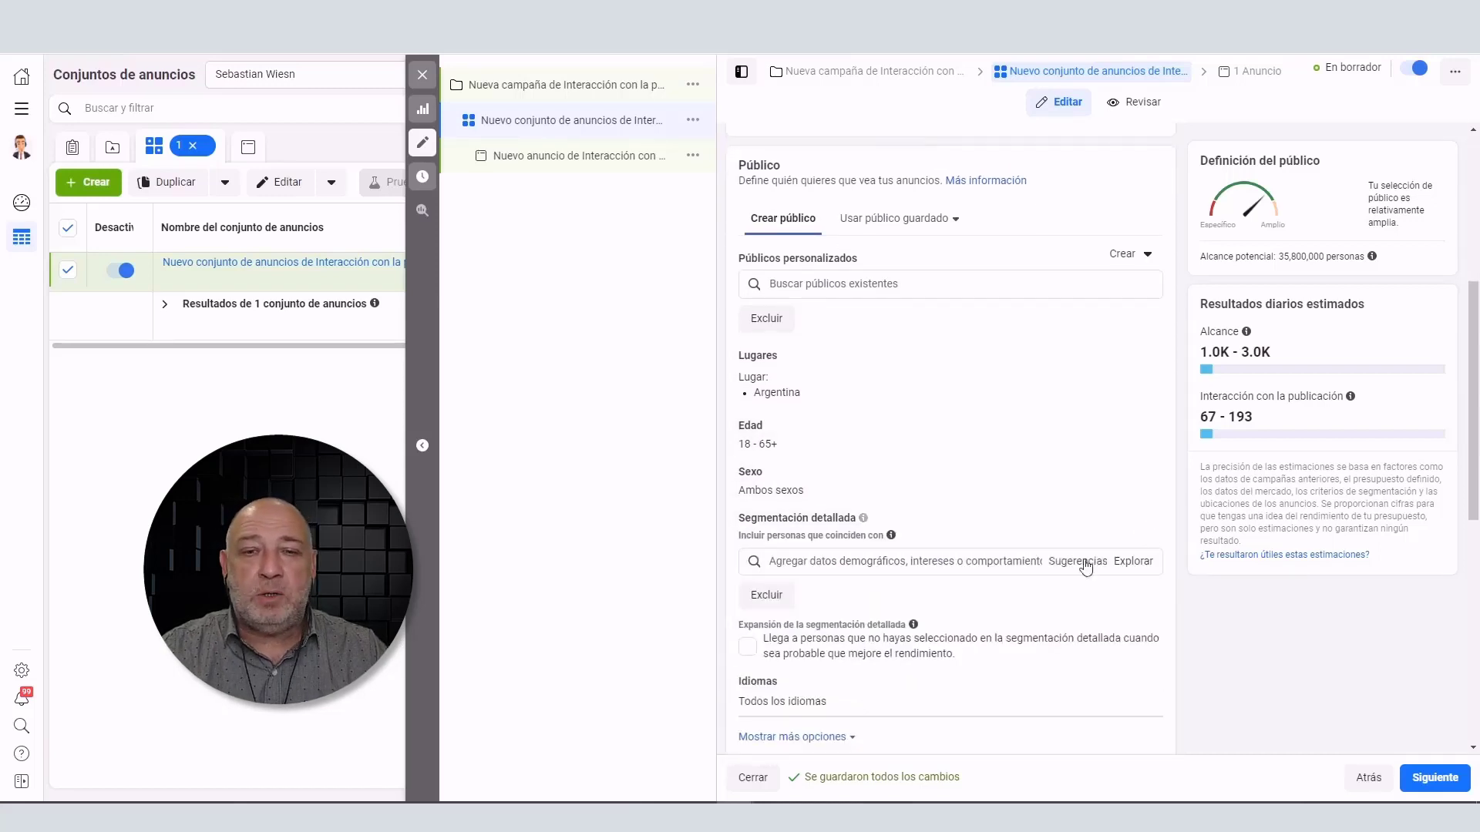
left_click(894, 562)
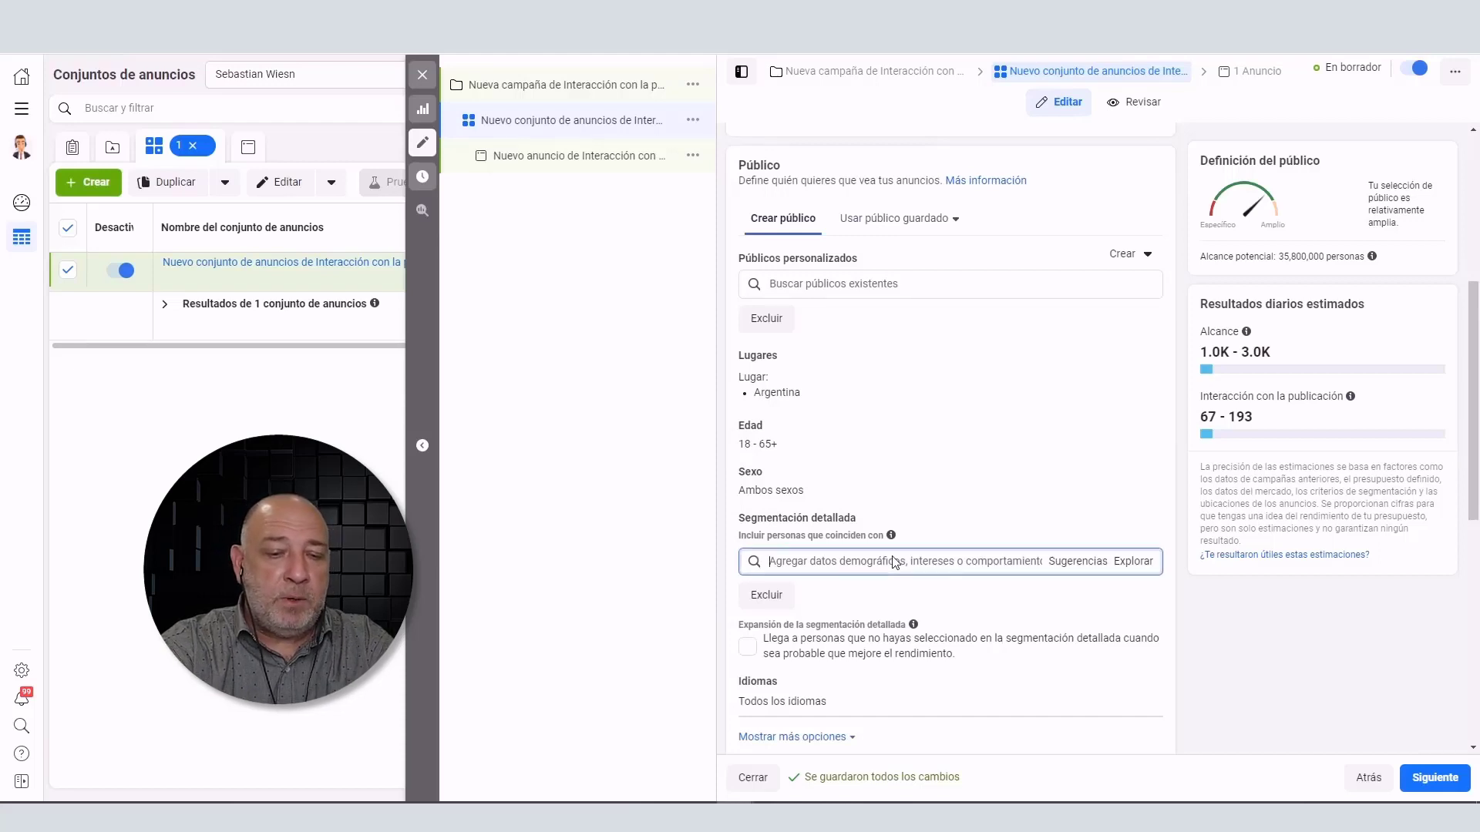
type("padre rico")
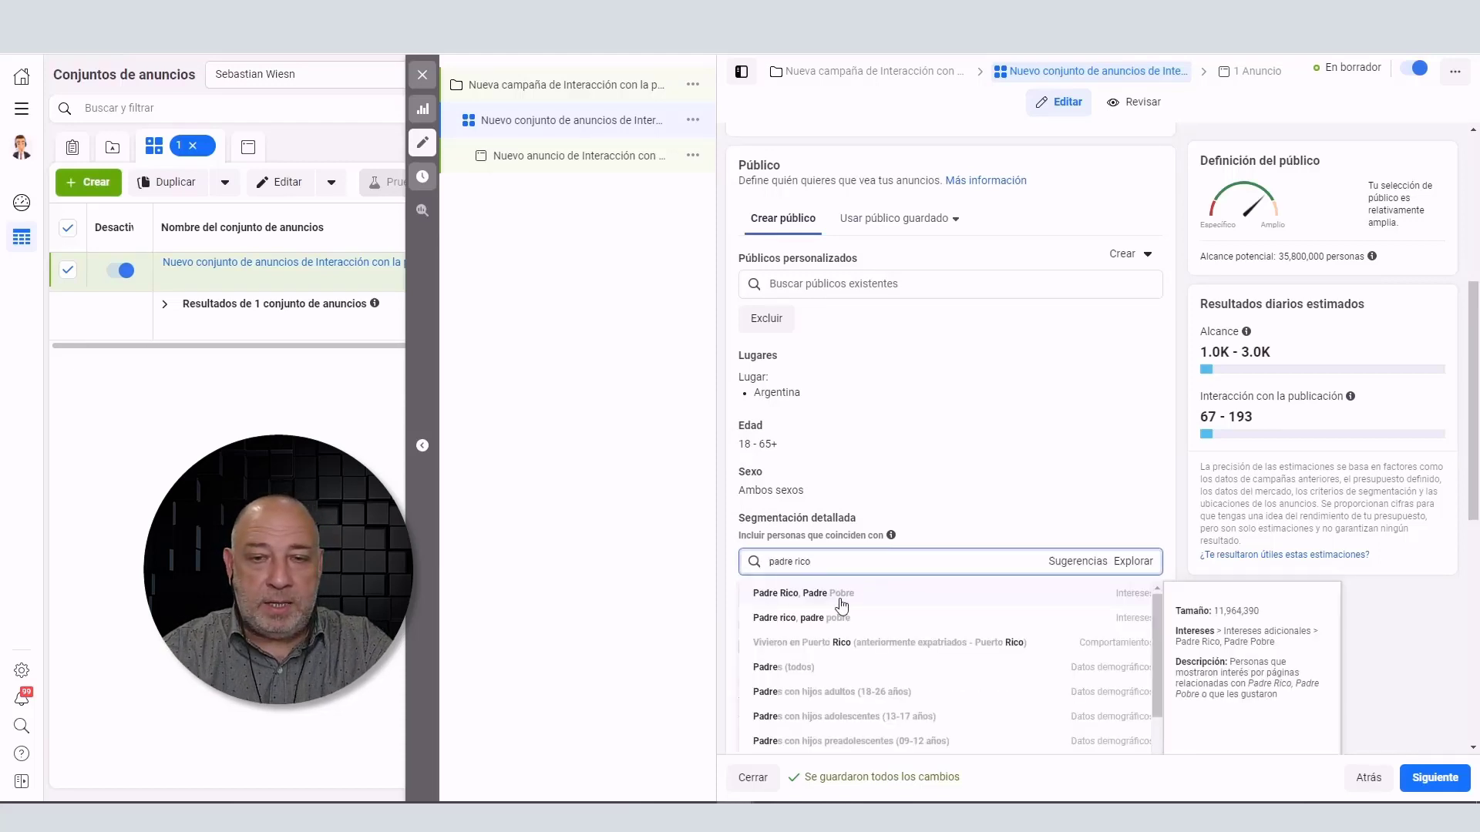
left_click(968, 585)
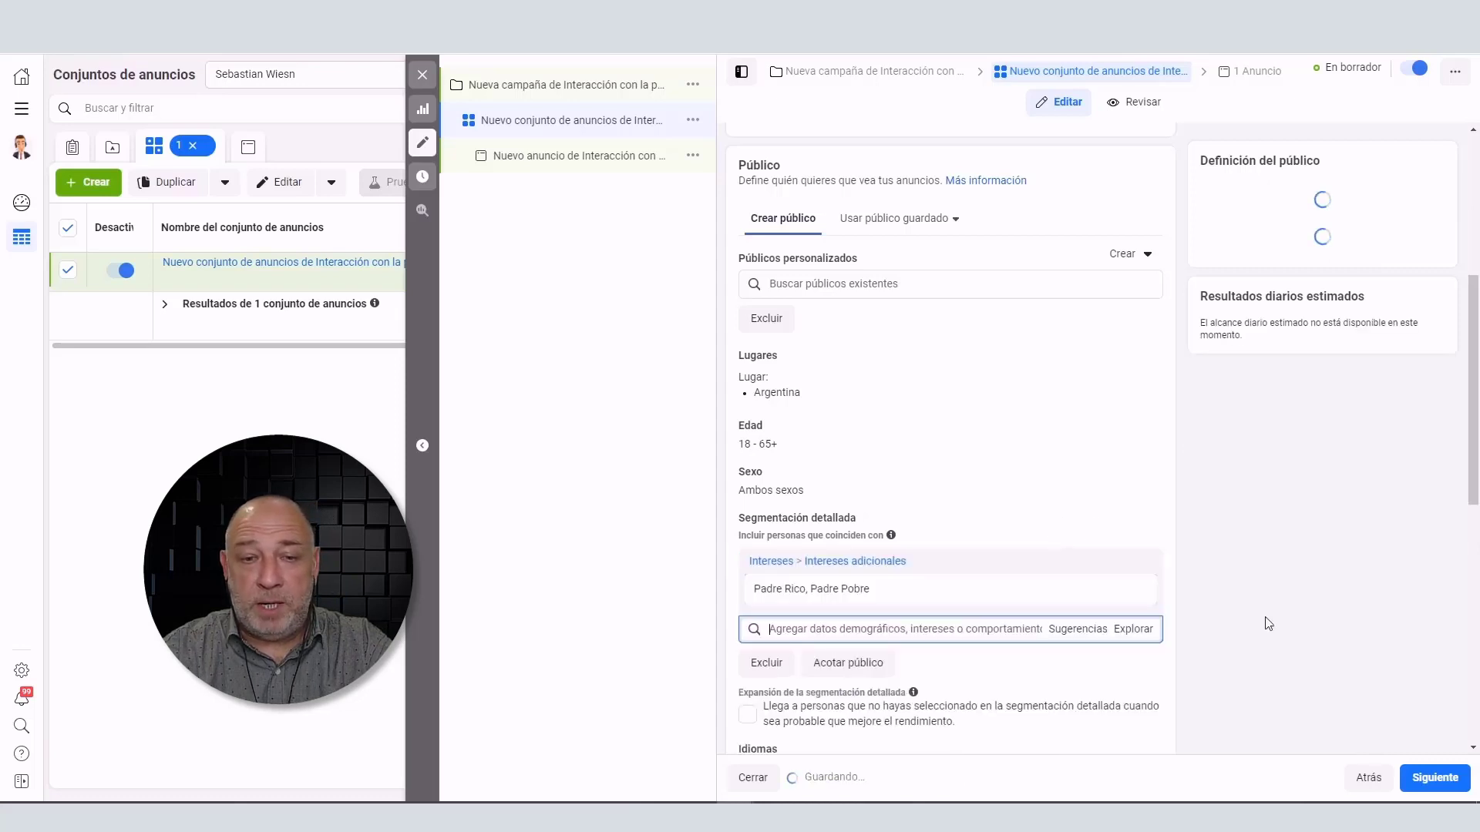
Try to narrow the audience to people who also match the interest "amazon"
scroll(1133, 651, "down", 1)
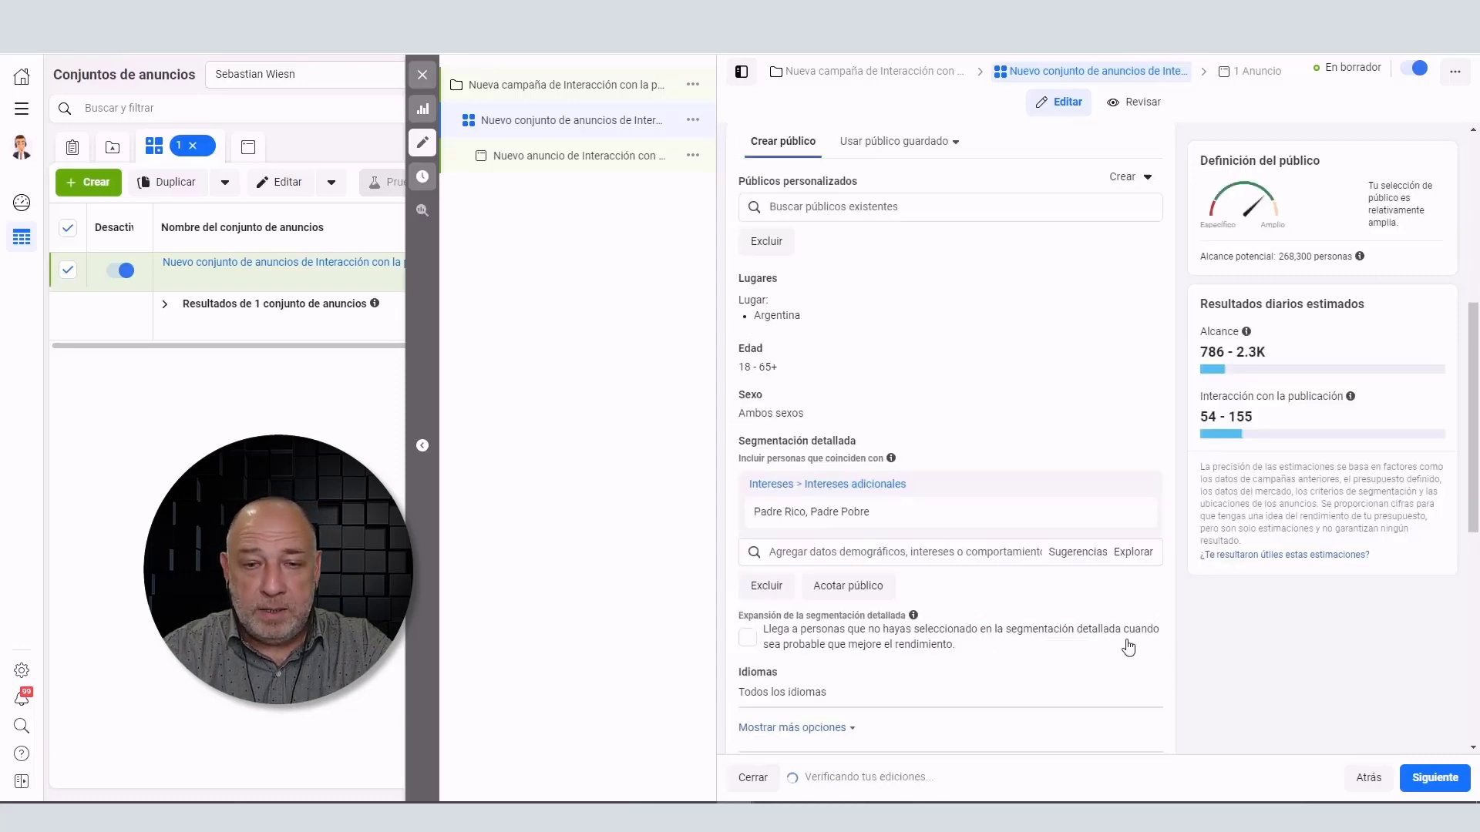
left_click(833, 588)
left_click(868, 605)
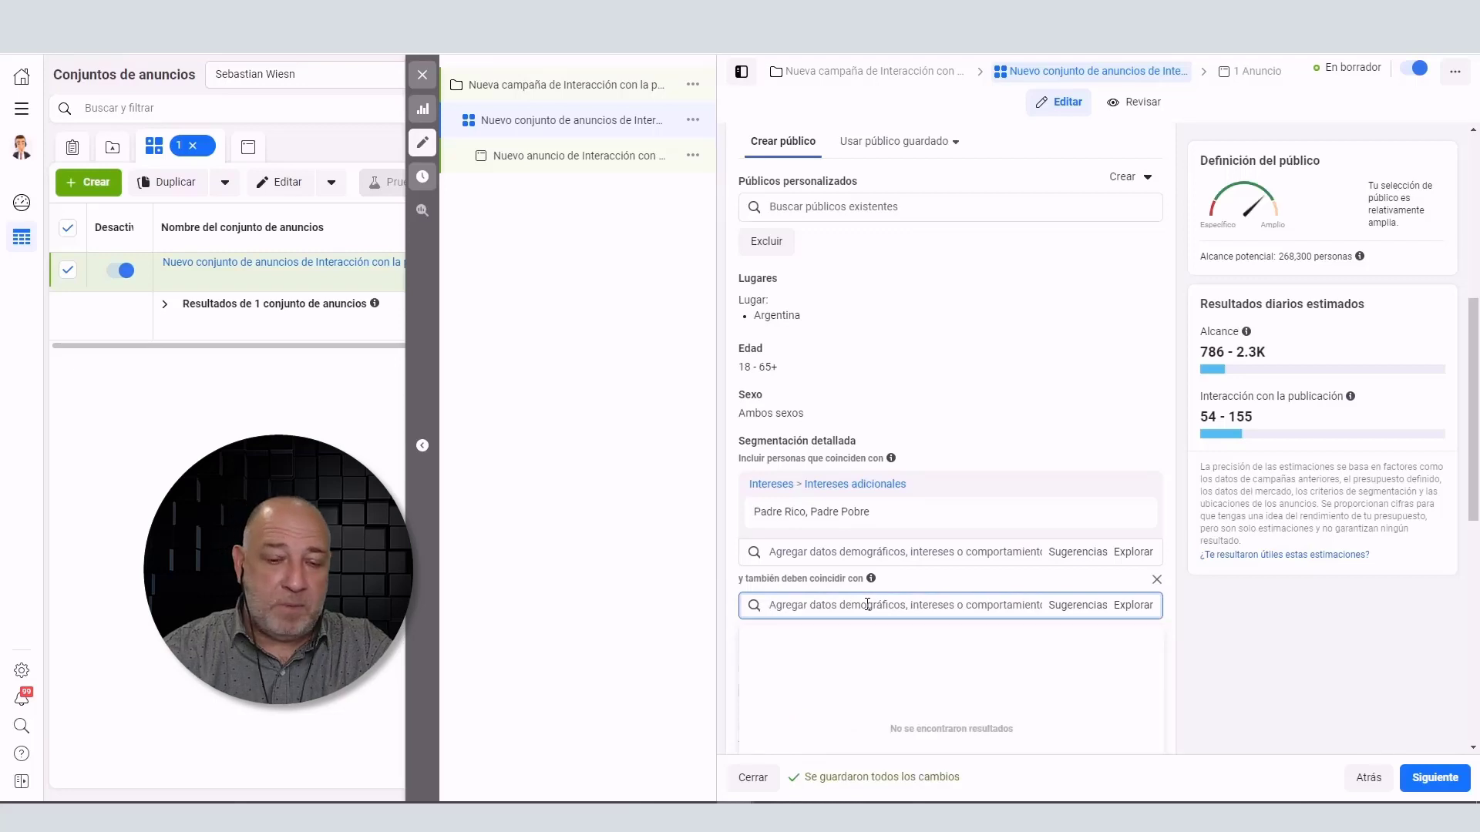
type("amazon")
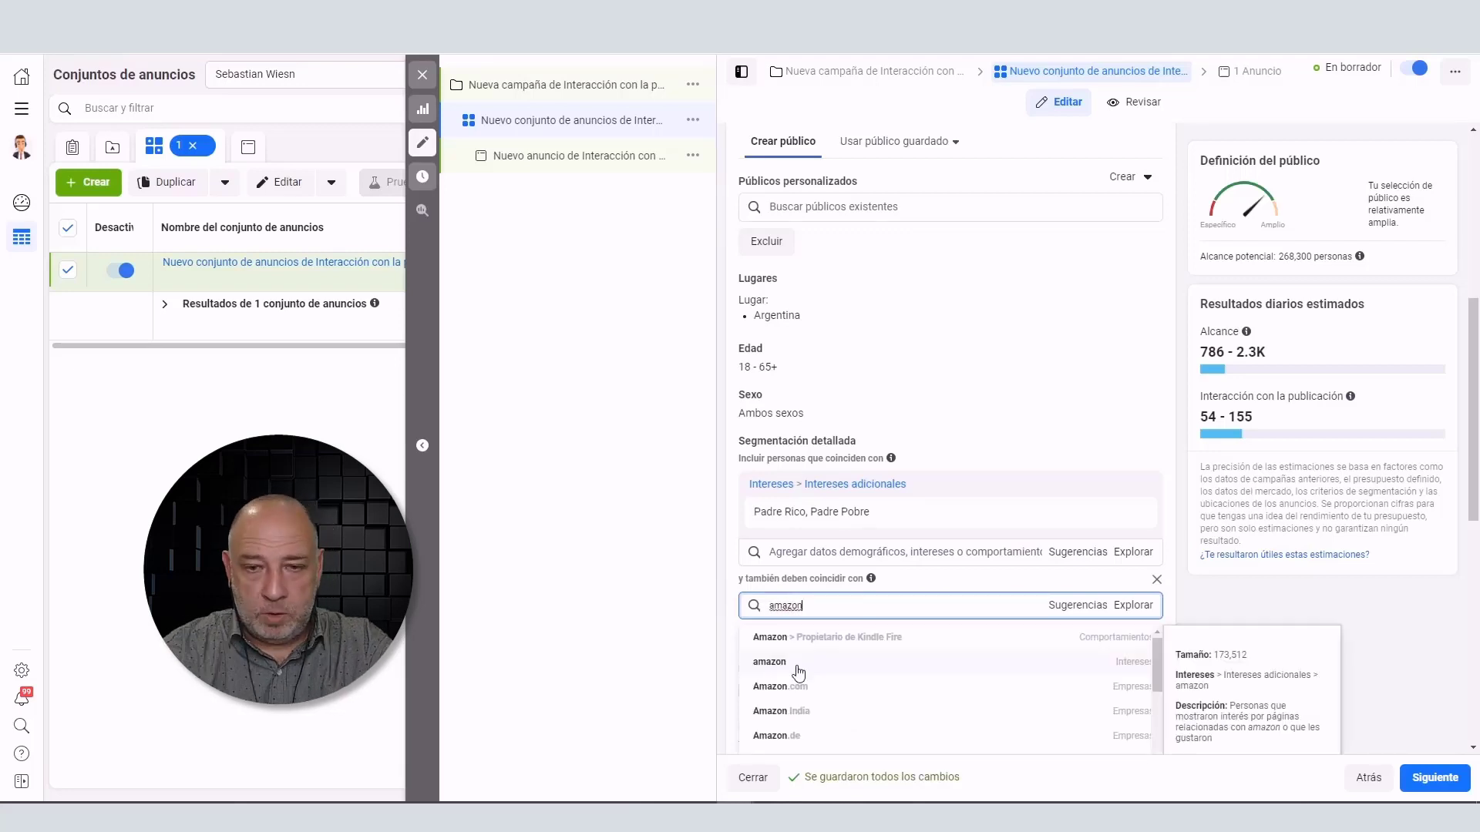
left_click(799, 671)
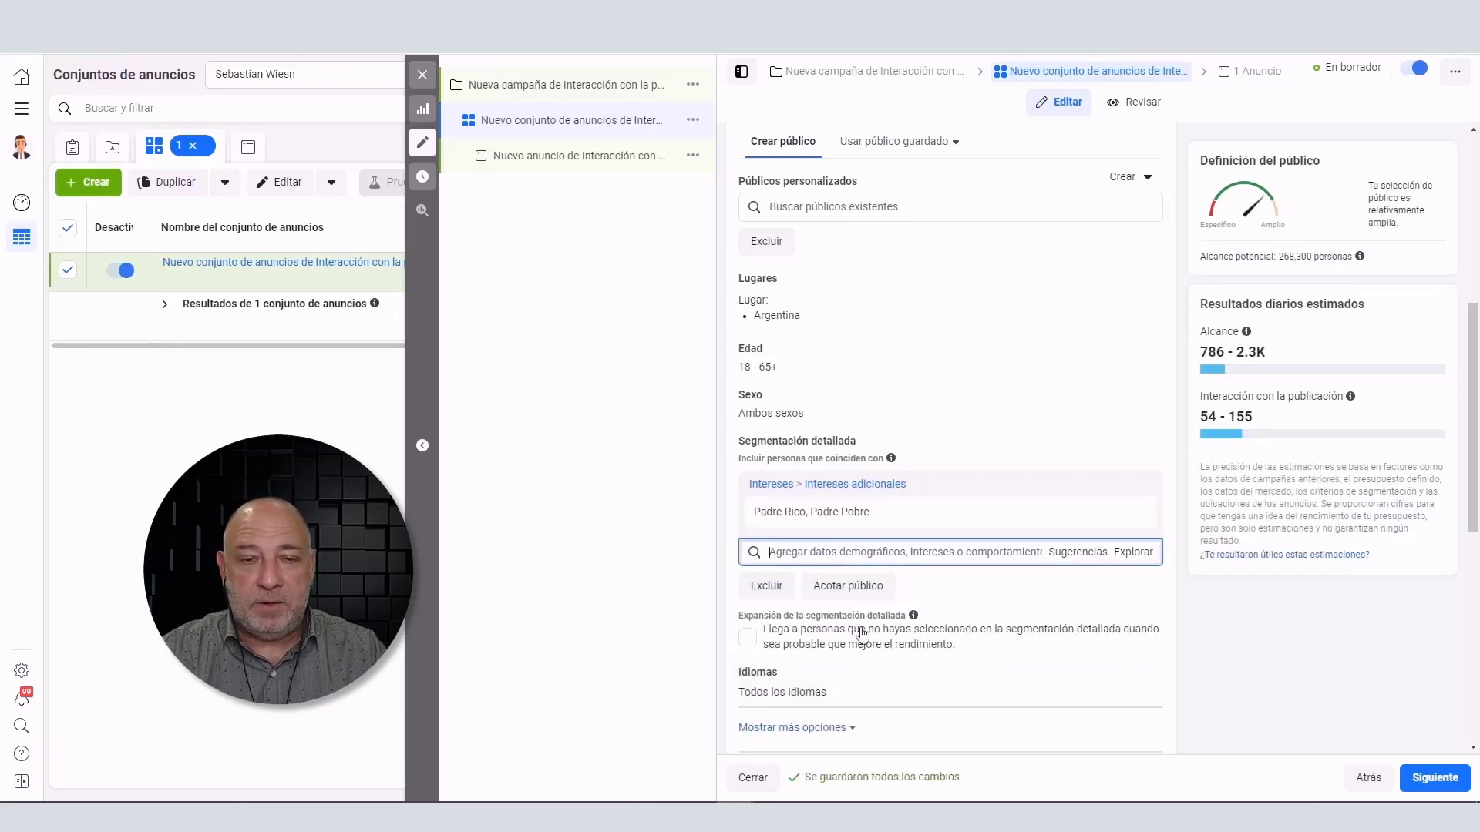
Narrow the audience to people who must also match the interest PayPal
left_click(848, 588)
left_click(844, 608)
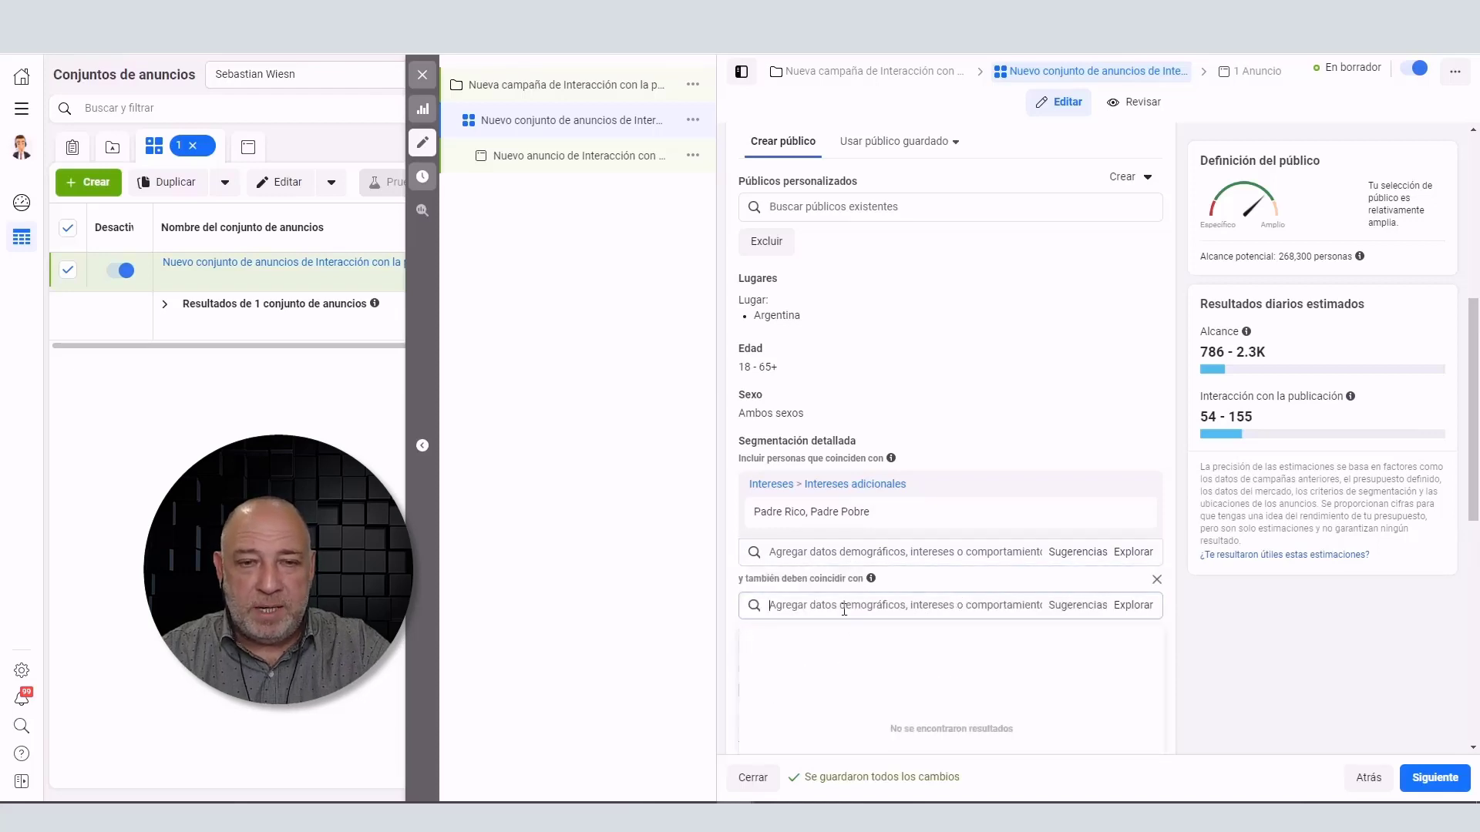
type("paypa")
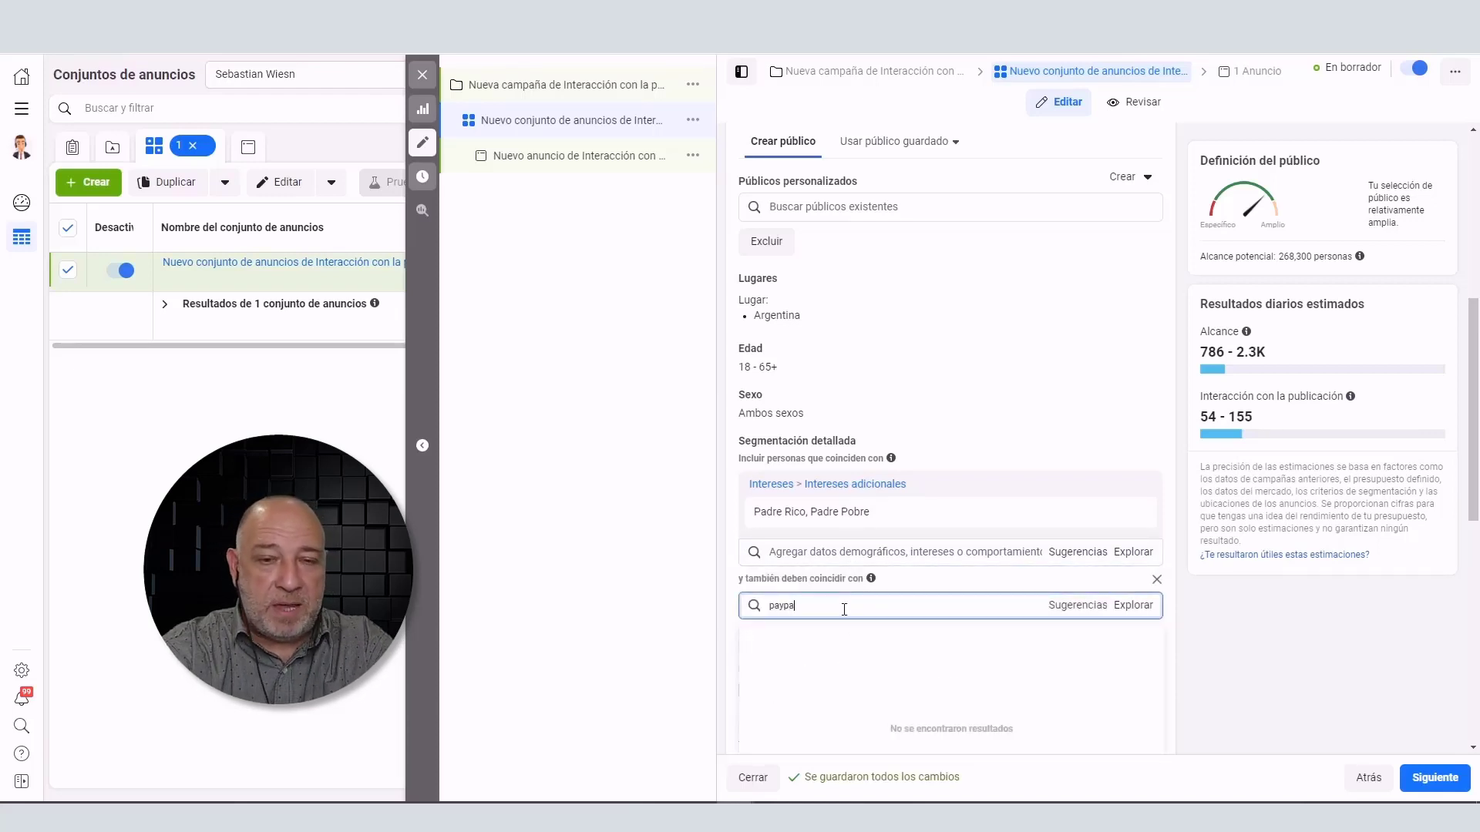
type("l")
left_click(1155, 637)
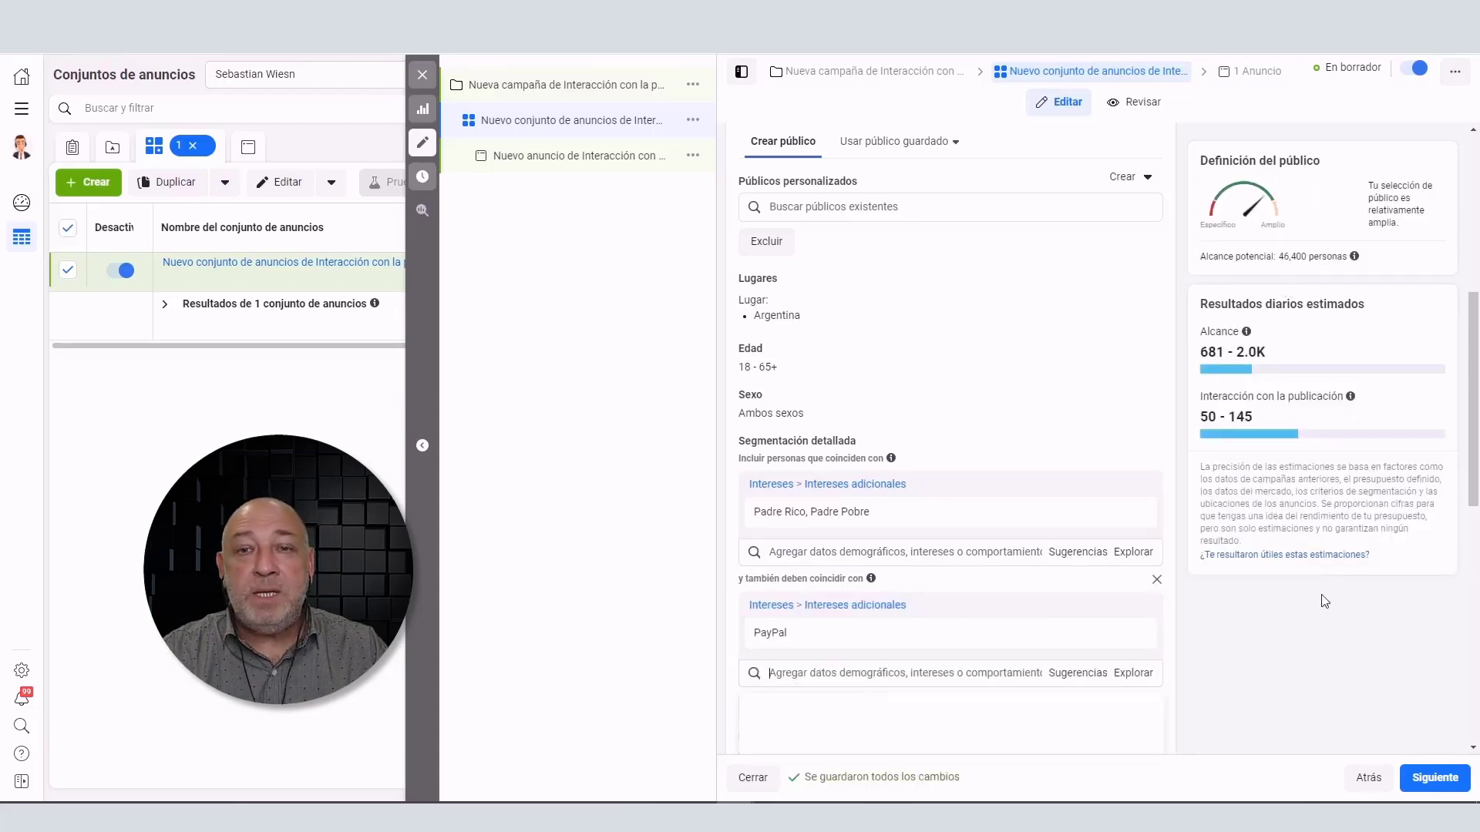
Switch the ad set's placements to Ubicaciones manuales and bring up its device and platform settings
scroll(1269, 703, "down", 6)
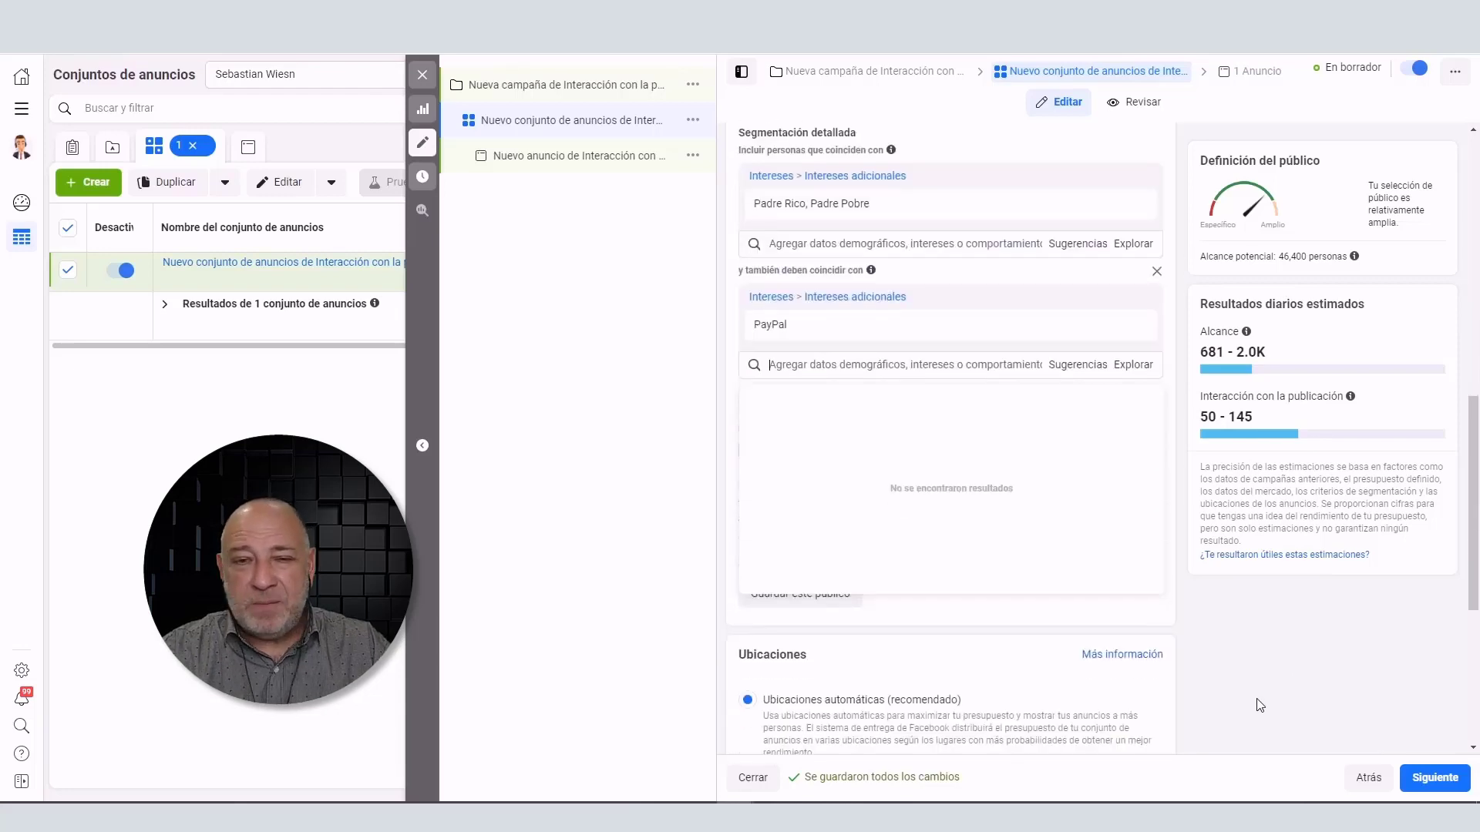
scroll(1262, 705, "down", 3)
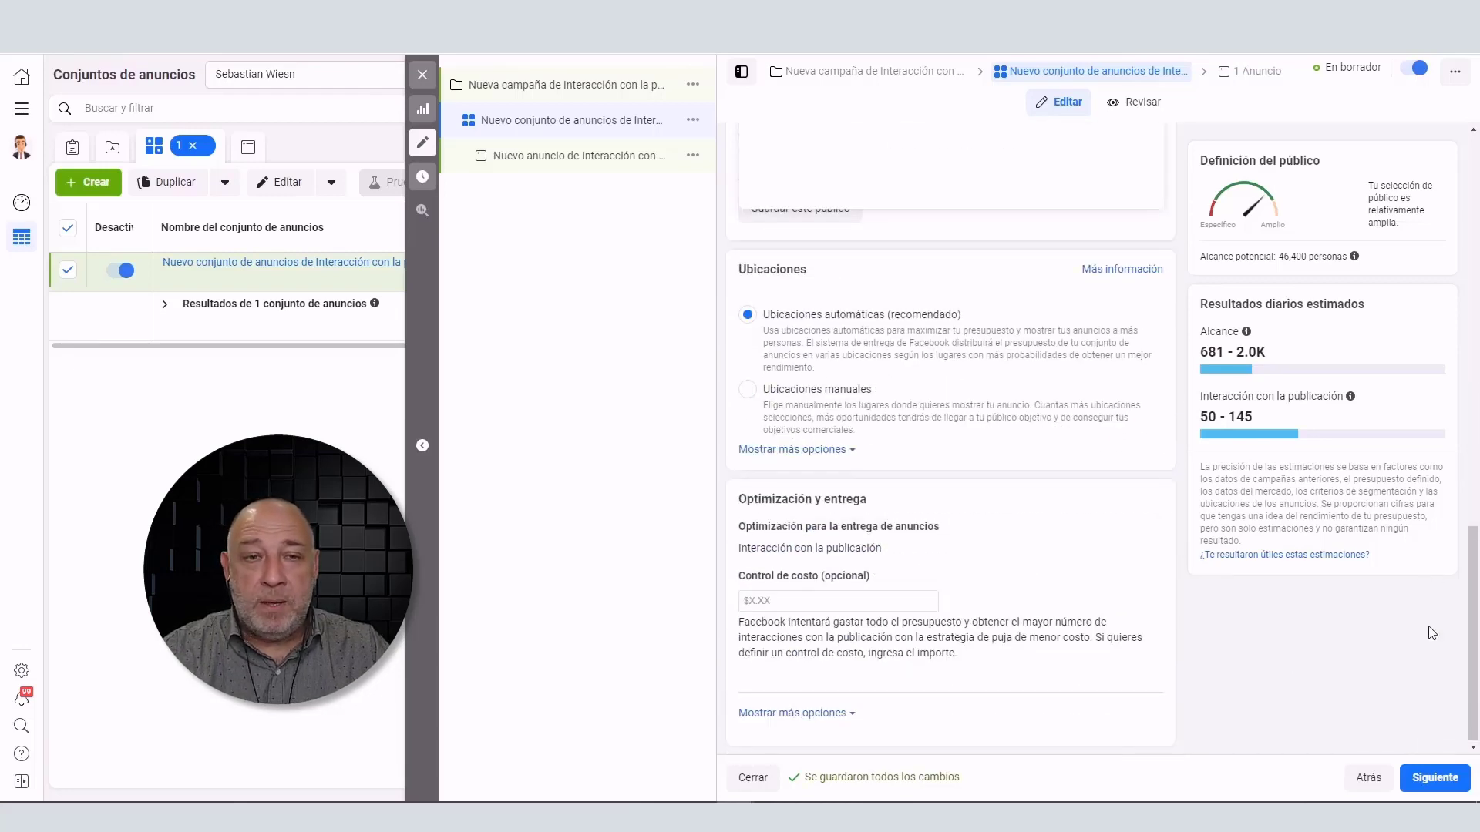
left_click(747, 389)
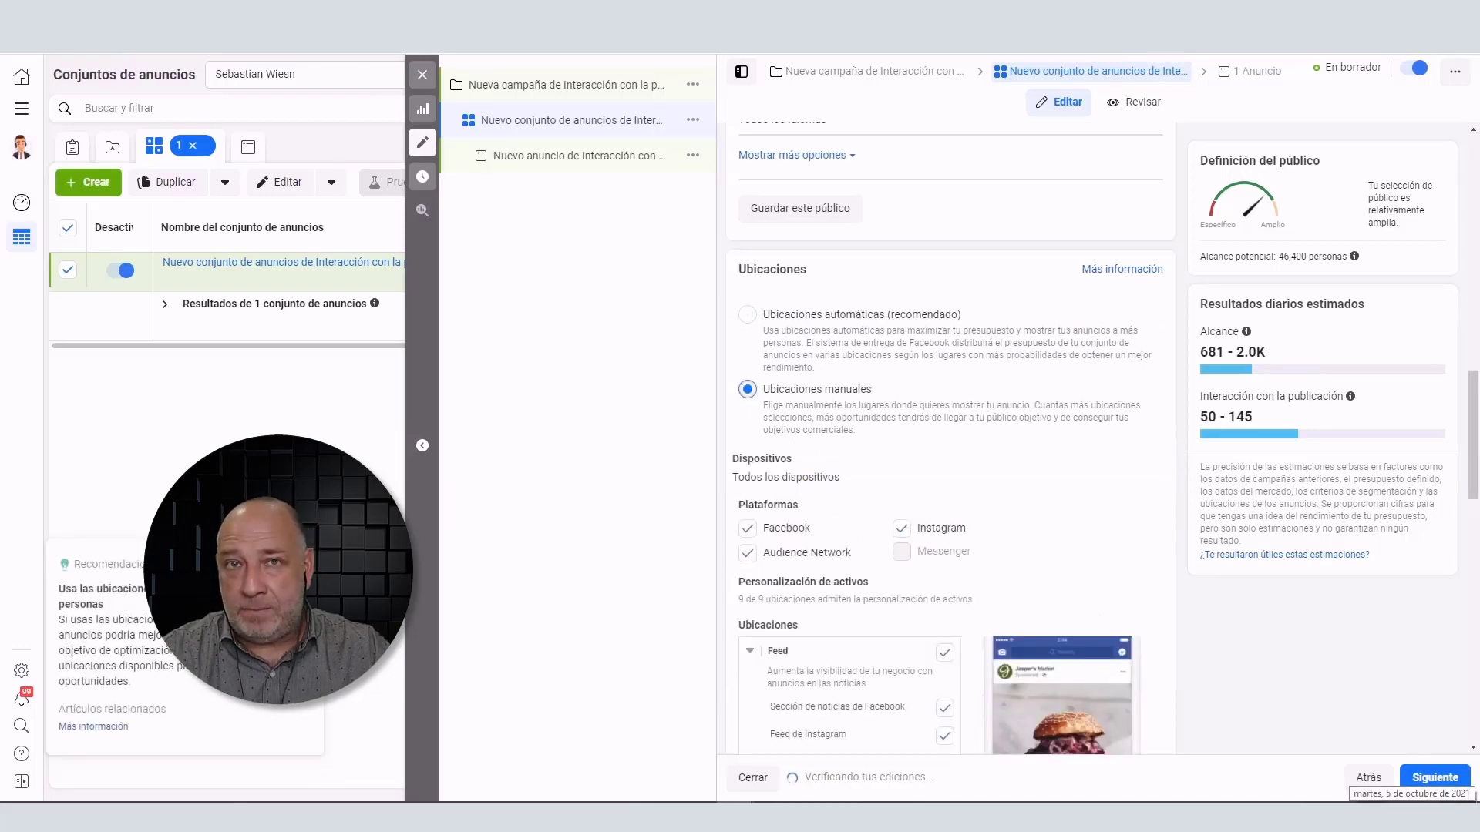
scroll(1283, 663, "down", 2)
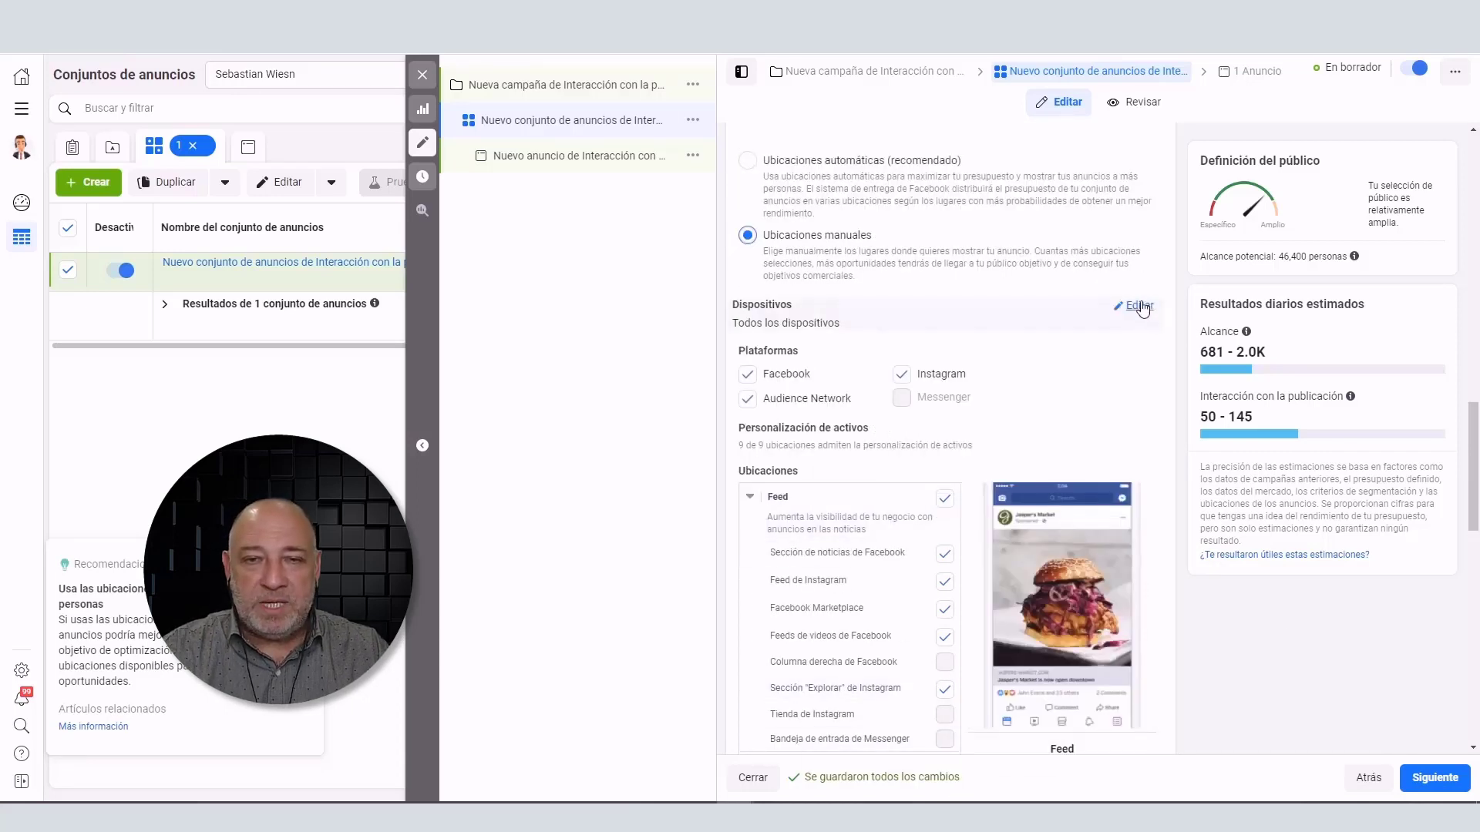
Restrict the ad set's devices to Celular only, excluding Computadora
left_click(1142, 307)
left_click(862, 333)
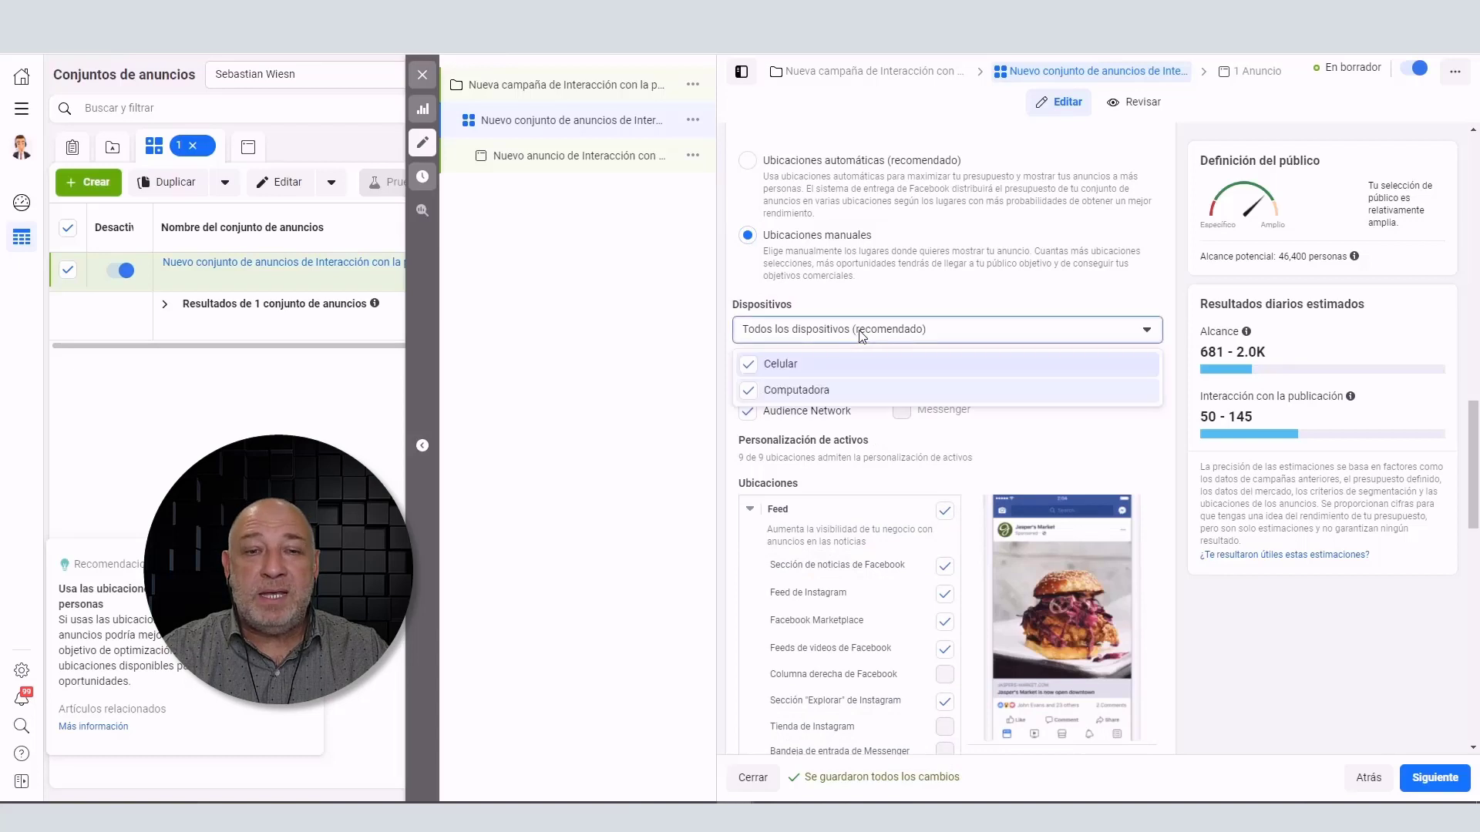
left_click(801, 391)
left_click(1206, 552)
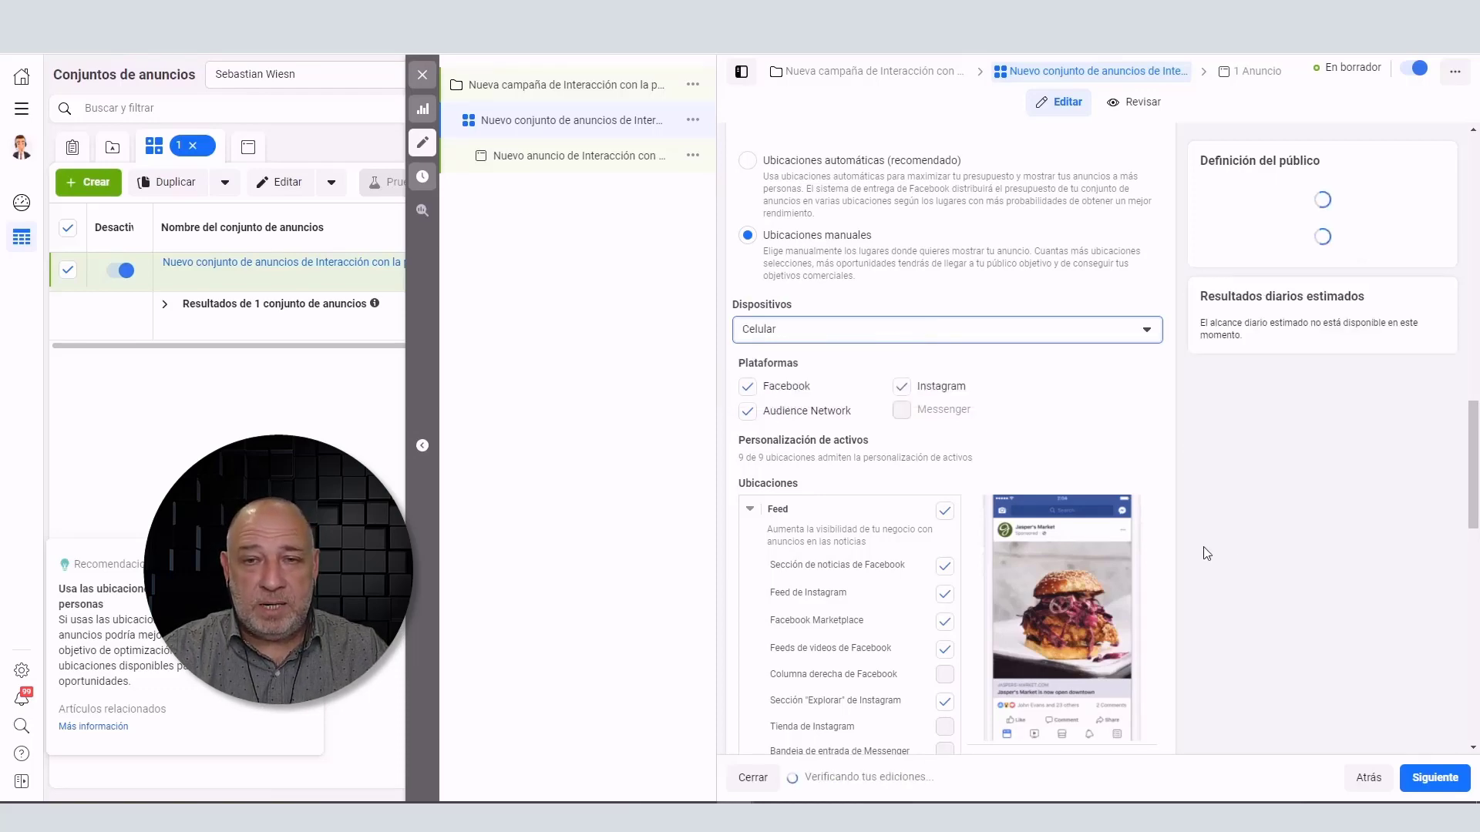
Exclude Audience Network and limit the placements to Feed de Instagram and Sección de noticias de Facebook
scroll(1076, 471, "down", 2)
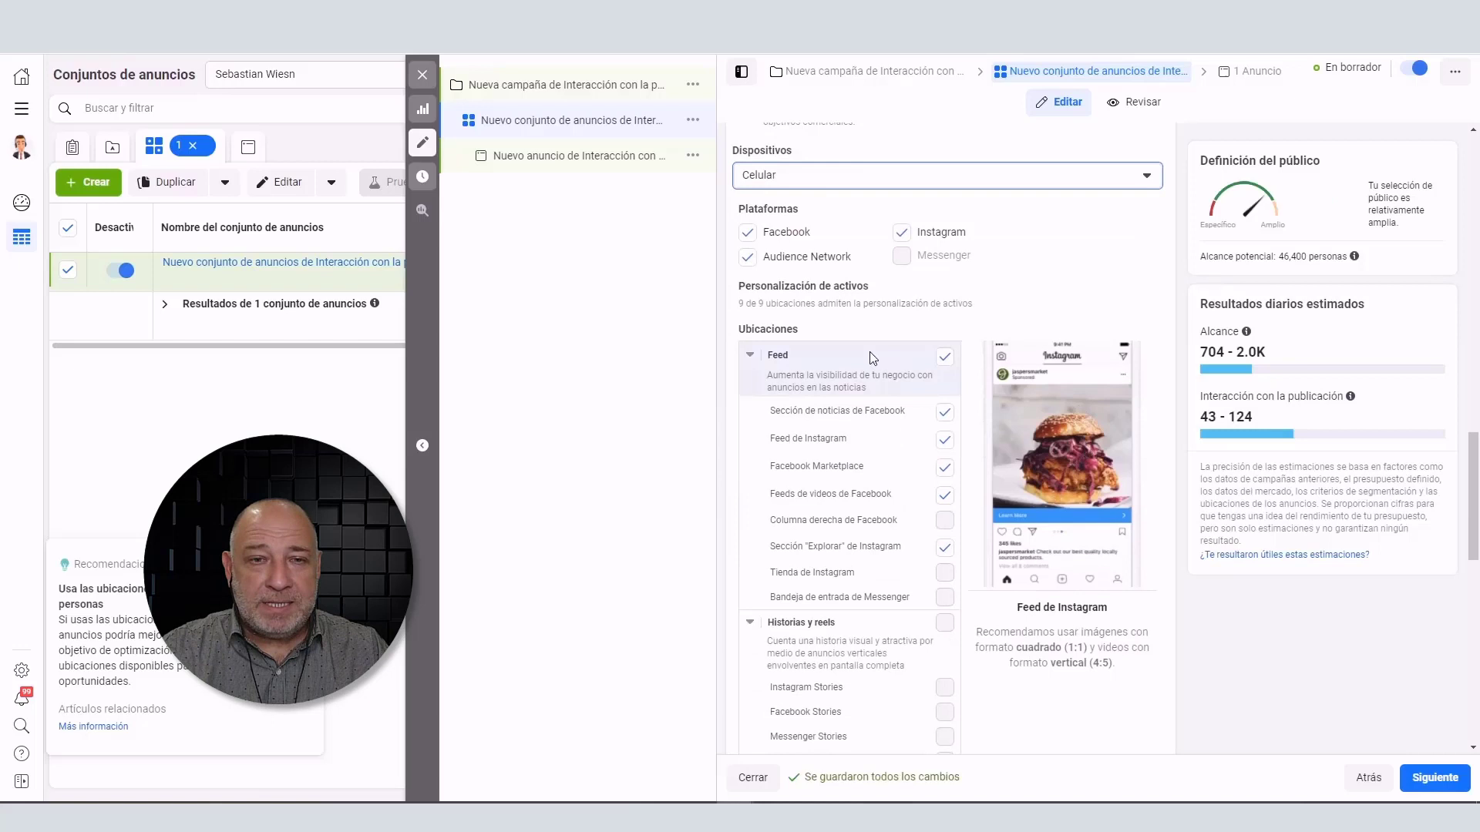
left_click(747, 232)
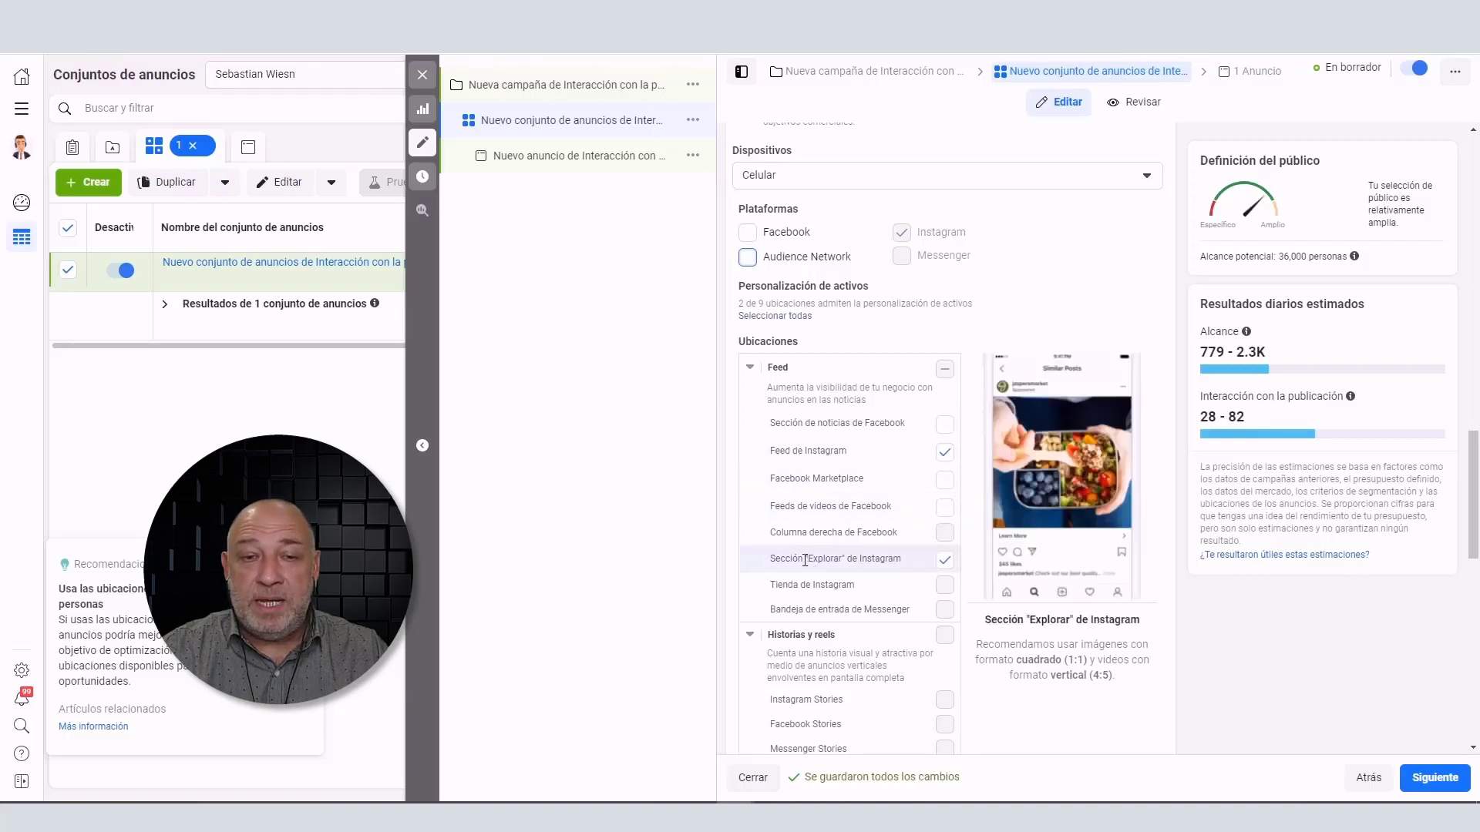
scroll(947, 570, "down", 1)
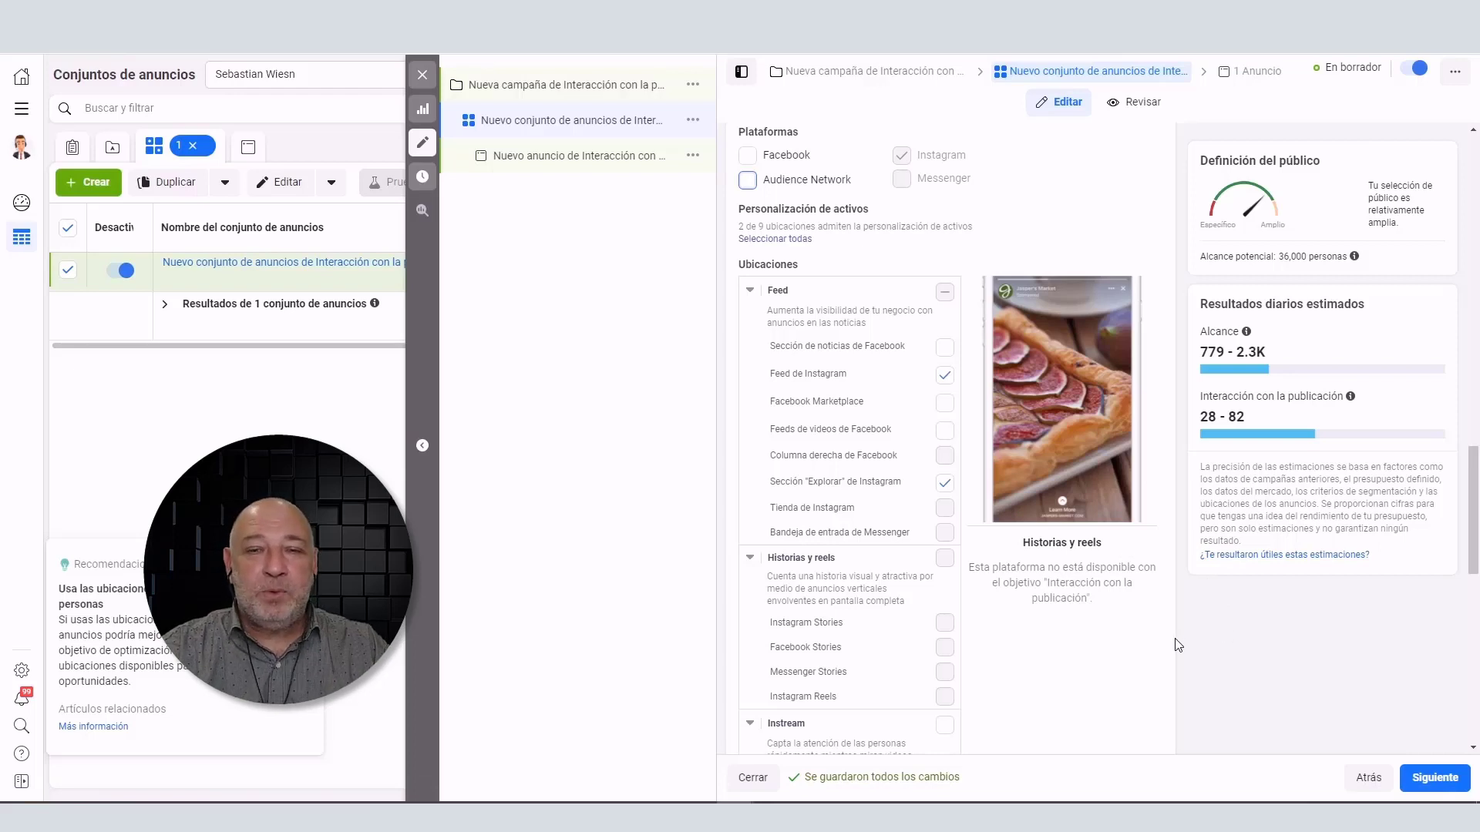
left_click(951, 486)
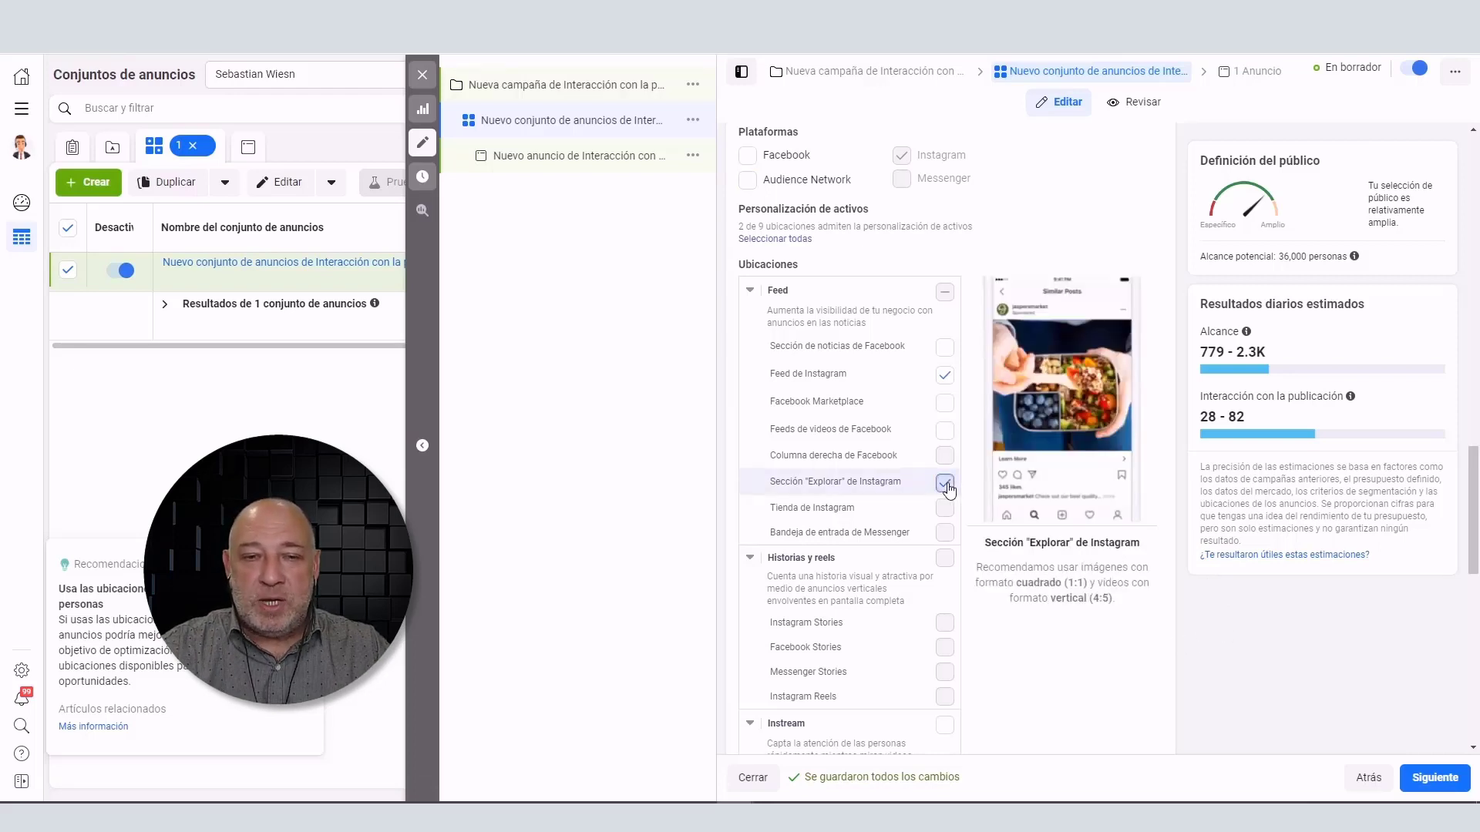
left_click(944, 347)
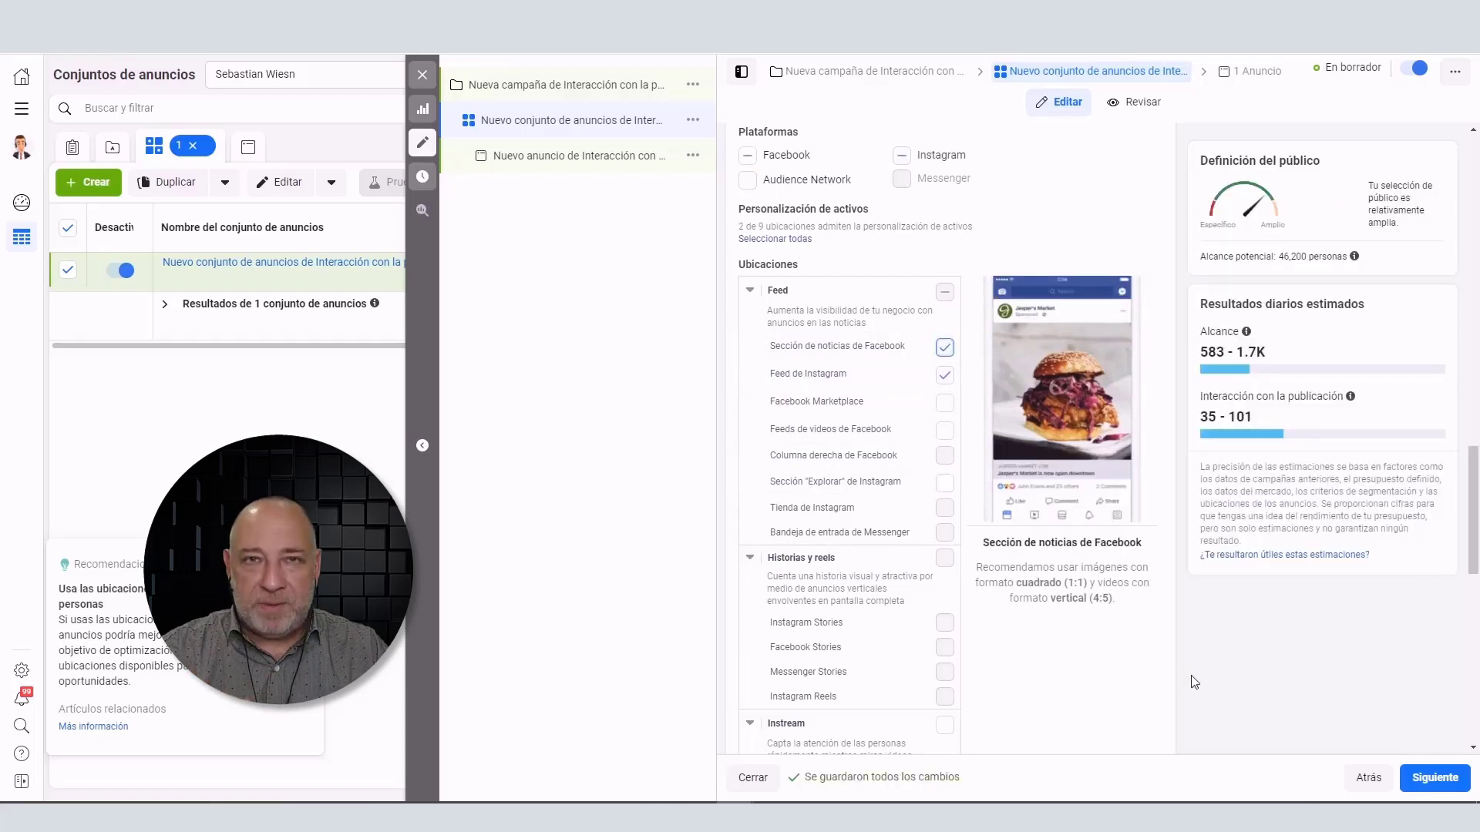
scroll(1288, 609, "down", 8)
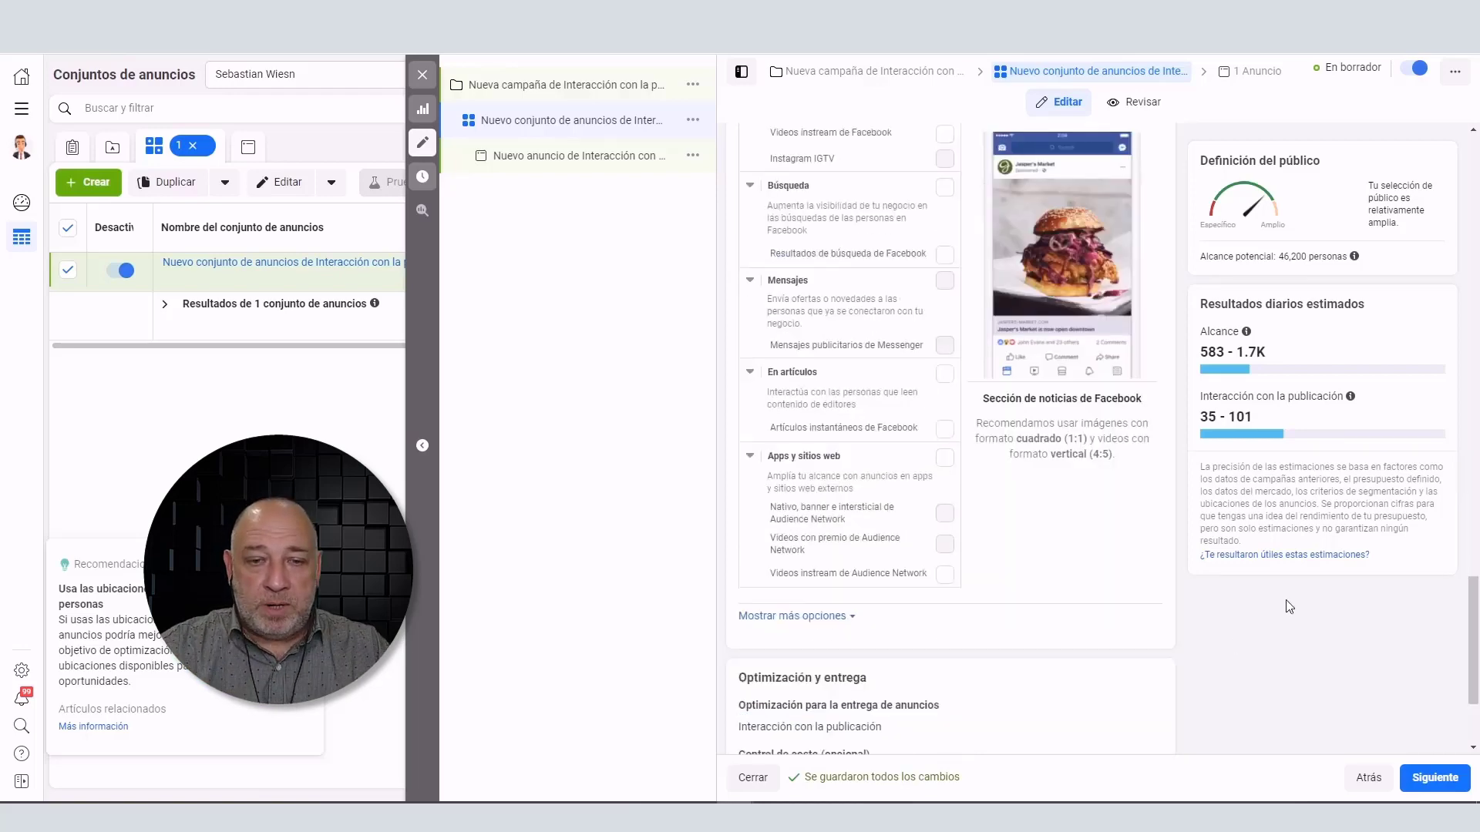
scroll(1289, 608, "up", 8)
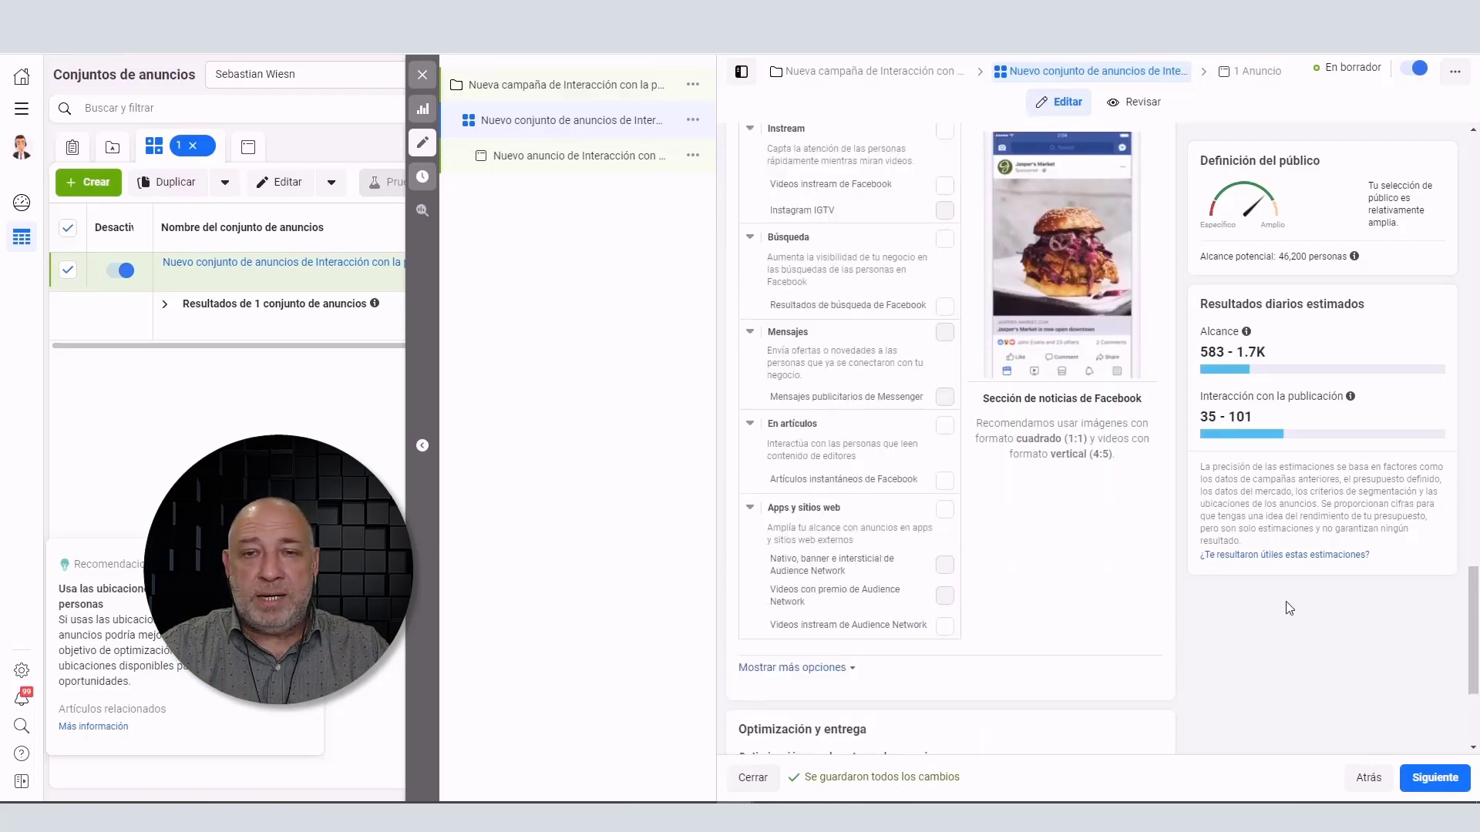
In the campaign's ad, use the existing Instagram video post "ACCEDE al Video en el Link de mi Perfil" from 26 ago 2021 as content
left_click(588, 156)
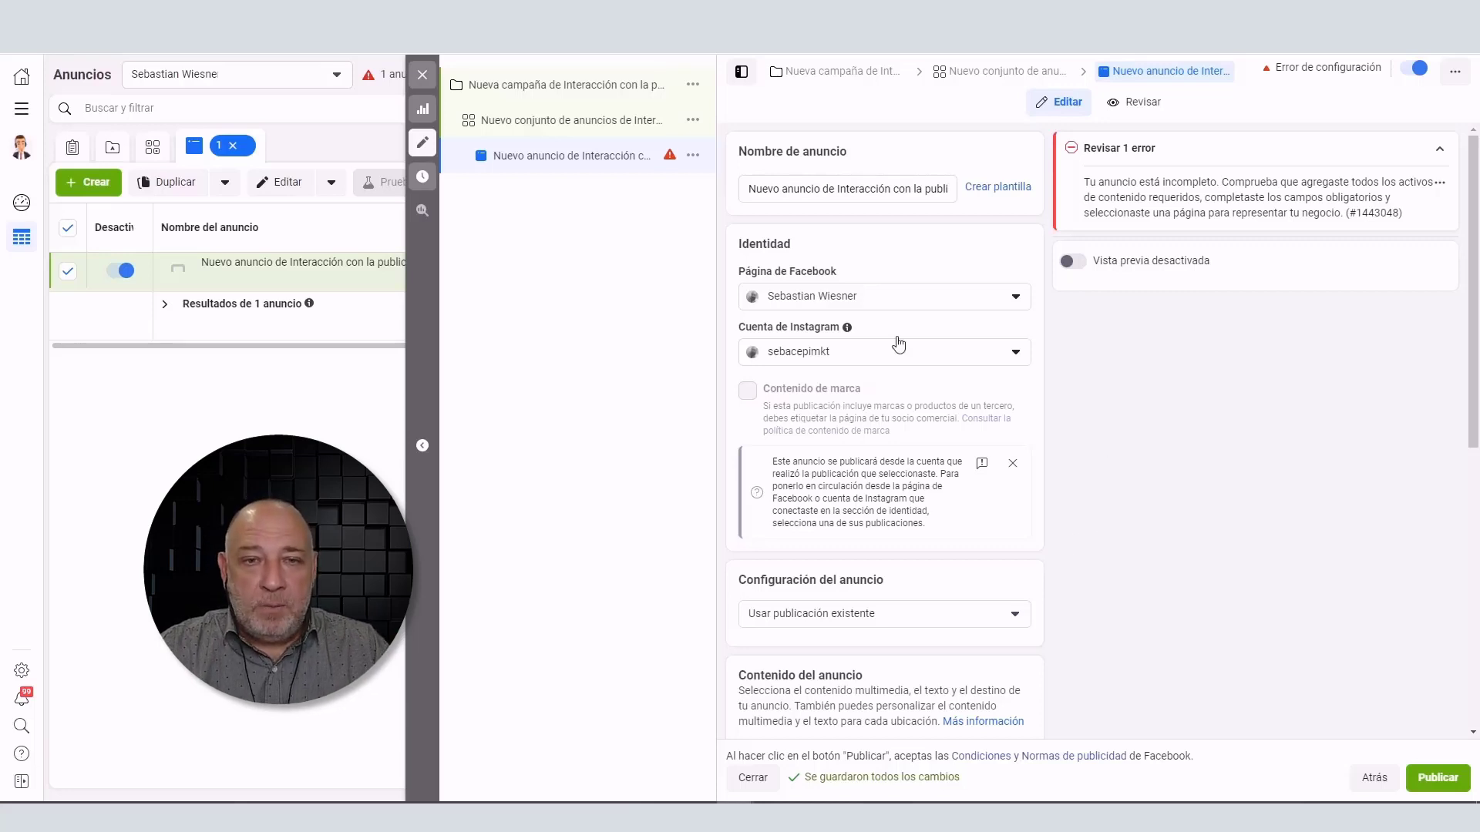
scroll(1117, 466, "down", 2)
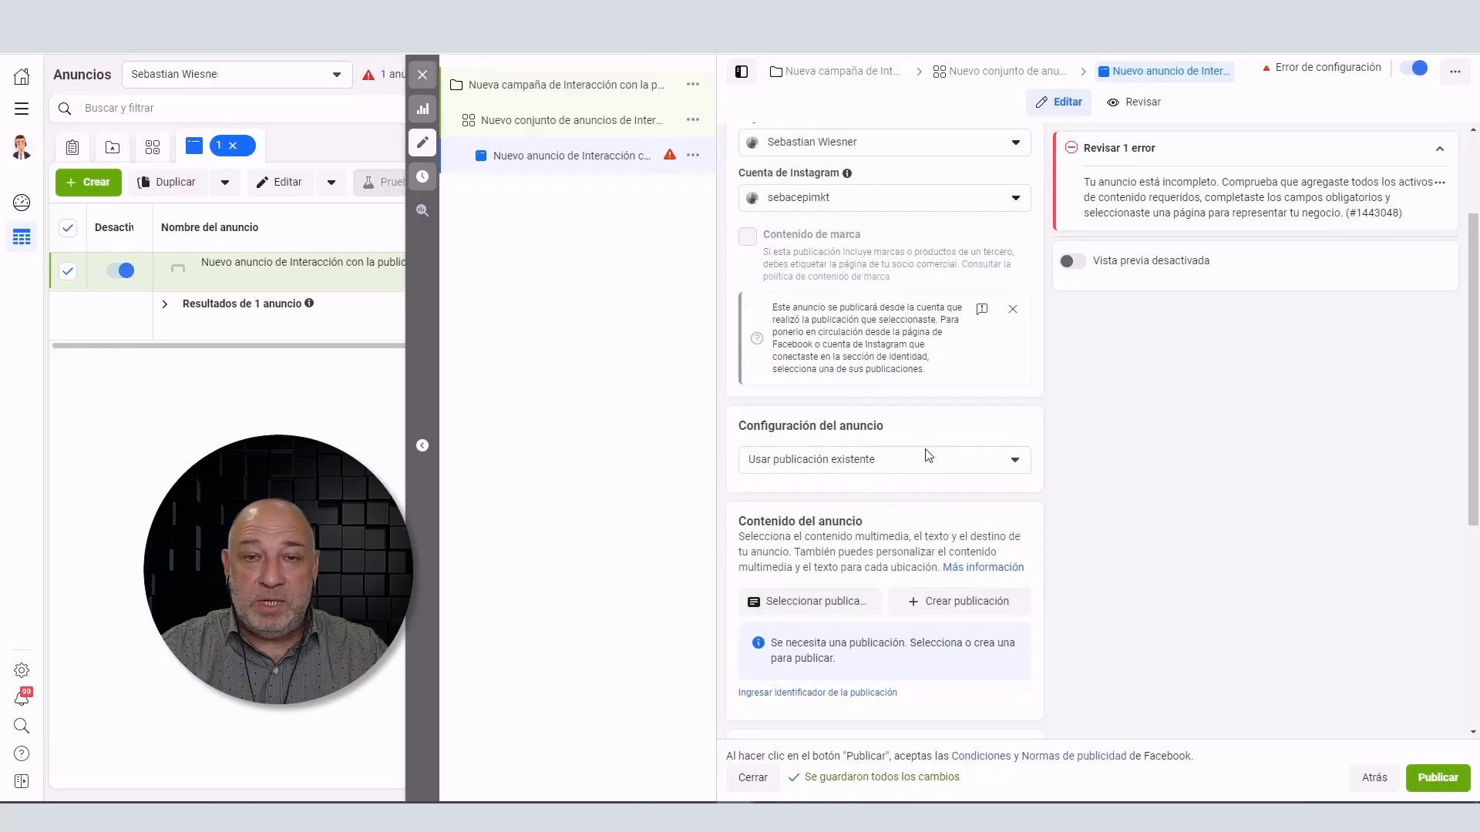
scroll(1150, 520, "down", 1)
left_click(846, 532)
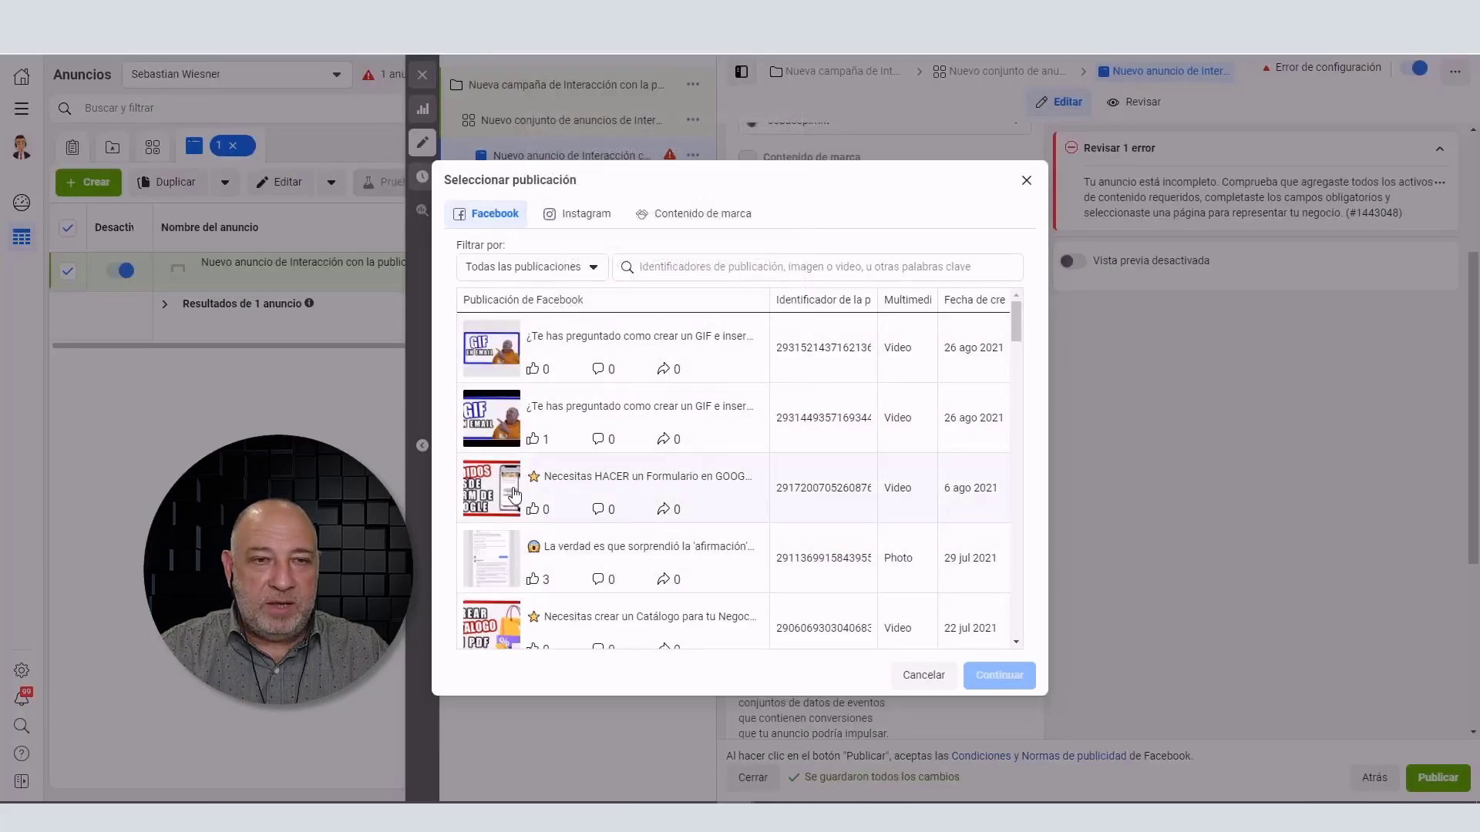
left_click(583, 215)
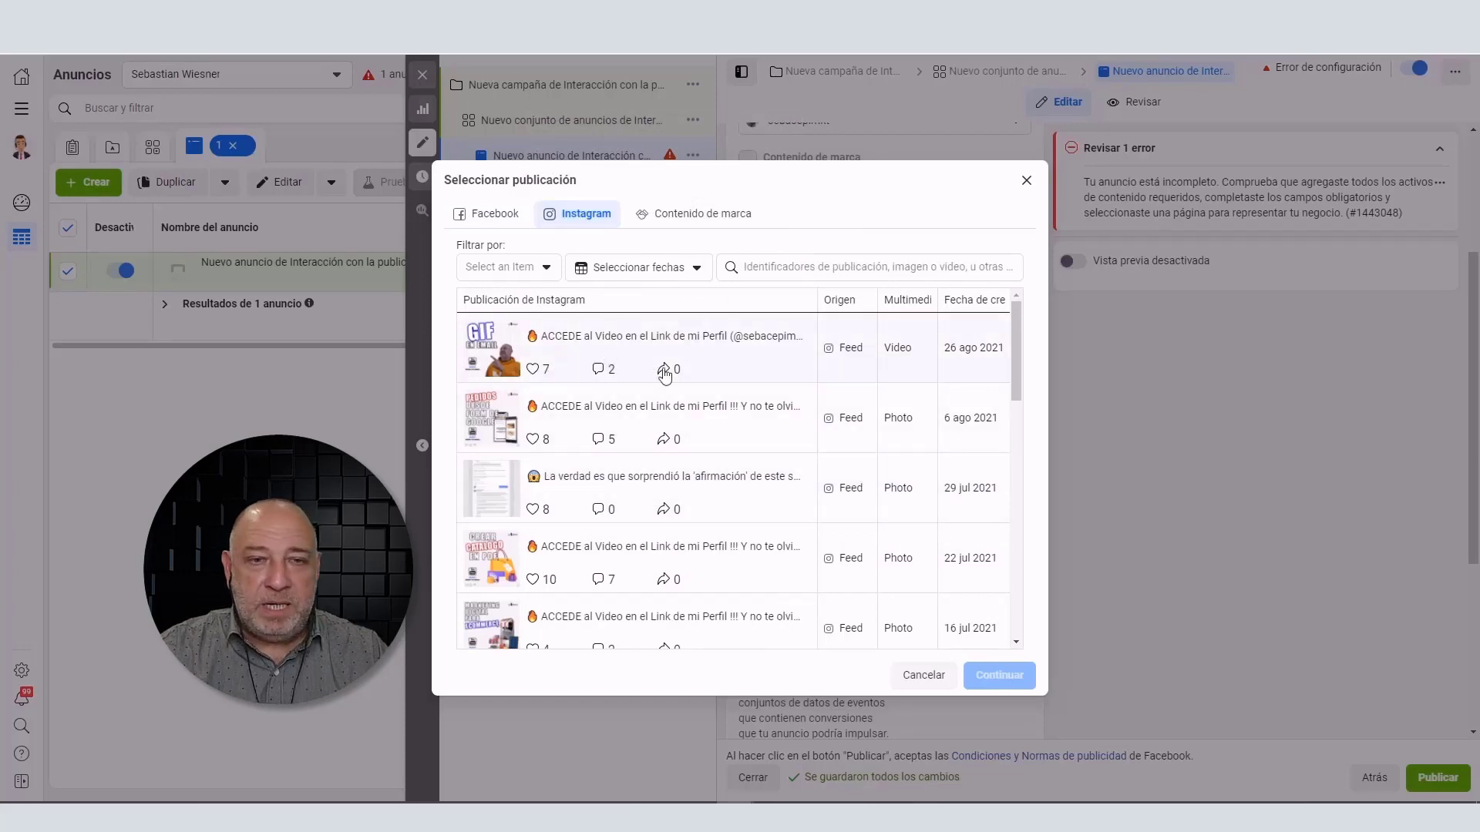
left_click(669, 372)
left_click(1002, 678)
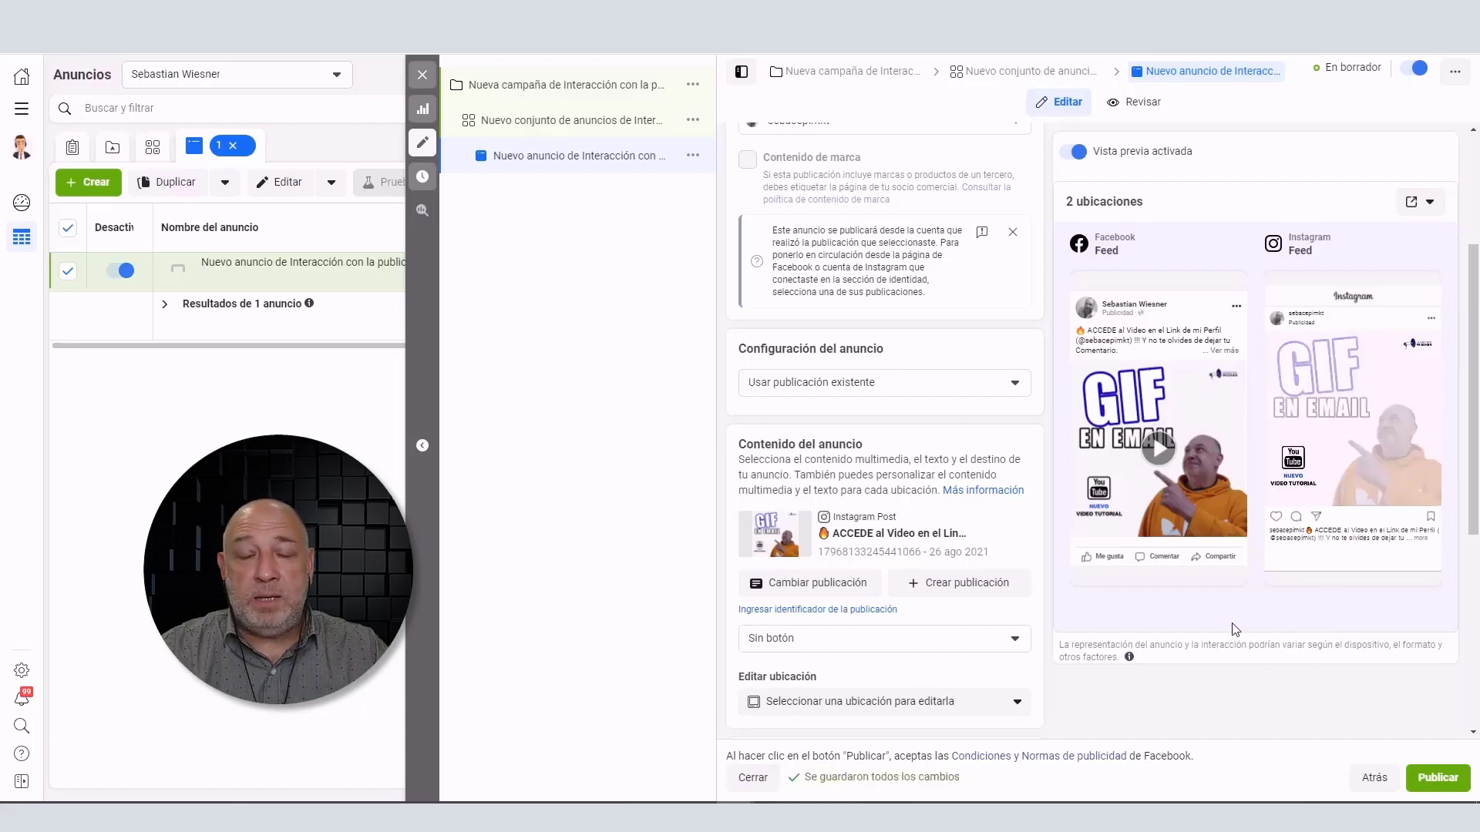
Examine the ad's Facebook and Instagram feed previews and recheck the ad set's budget, audience and detailed targeting
mouse_move(1385, 452)
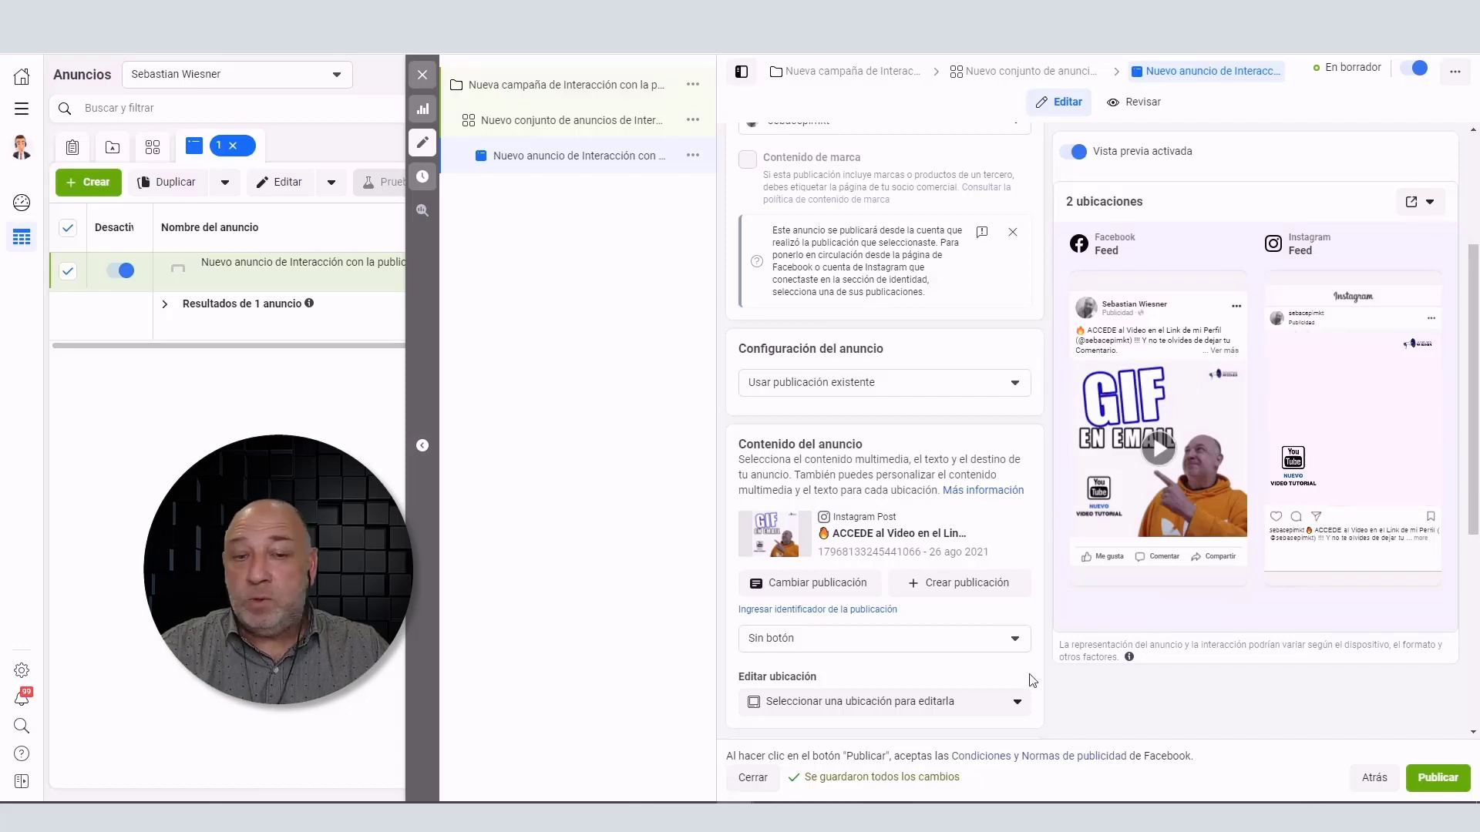
scroll(1077, 736, "down", 2)
scroll(1082, 735, "up", 5)
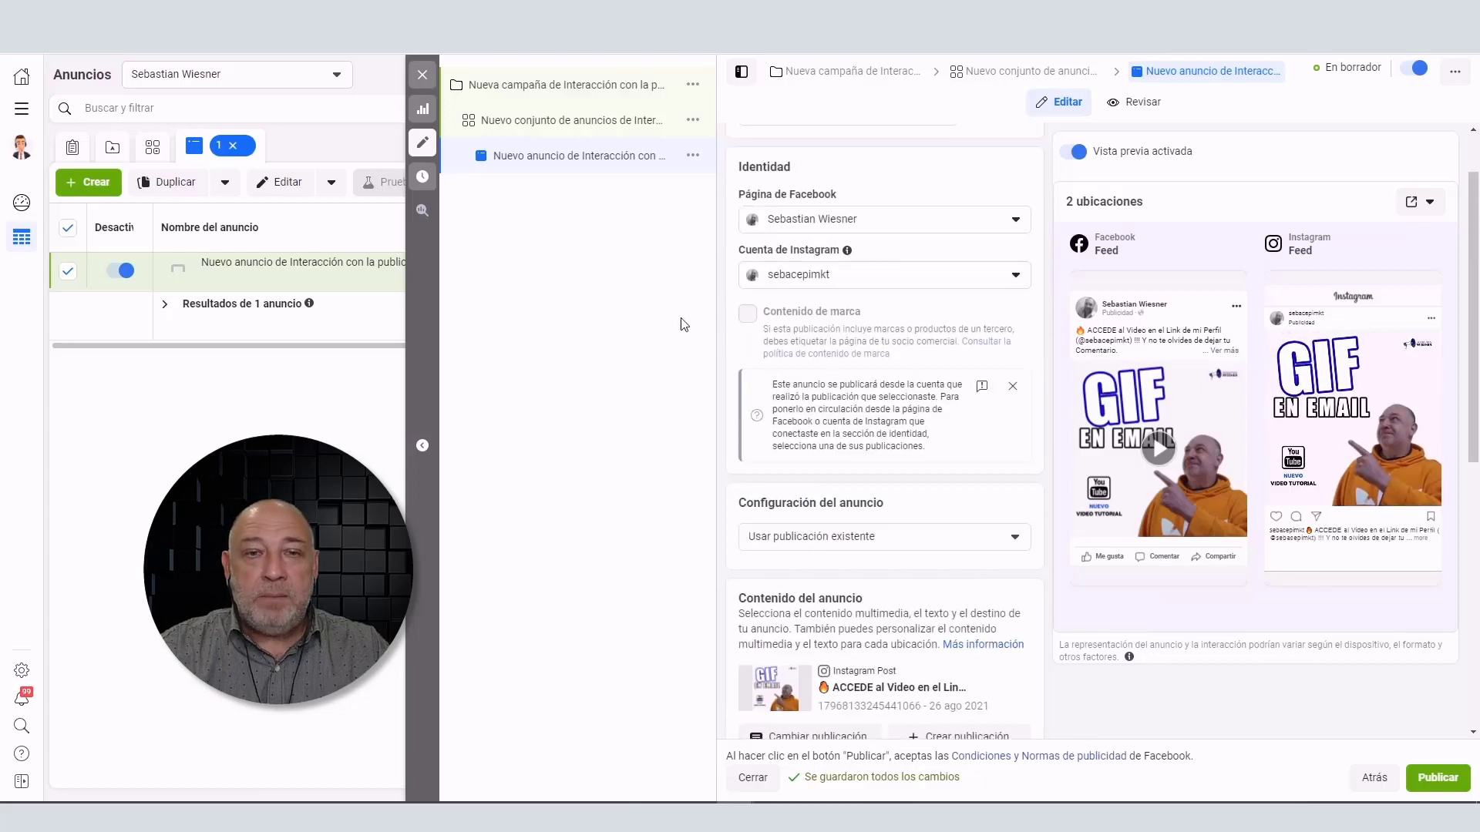
left_click(591, 121)
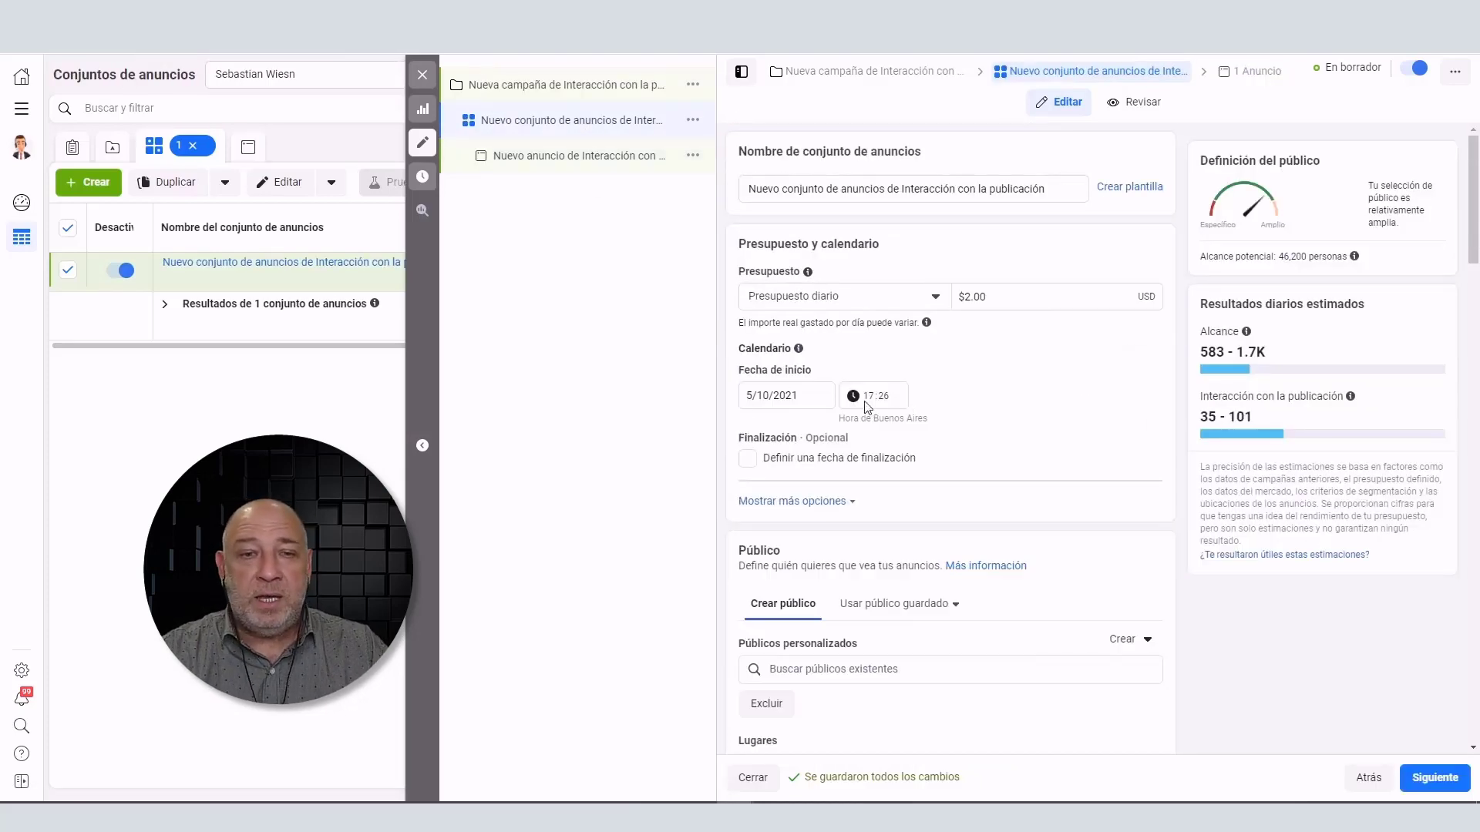
scroll(794, 538, "down", 3)
scroll(775, 549, "down", 4)
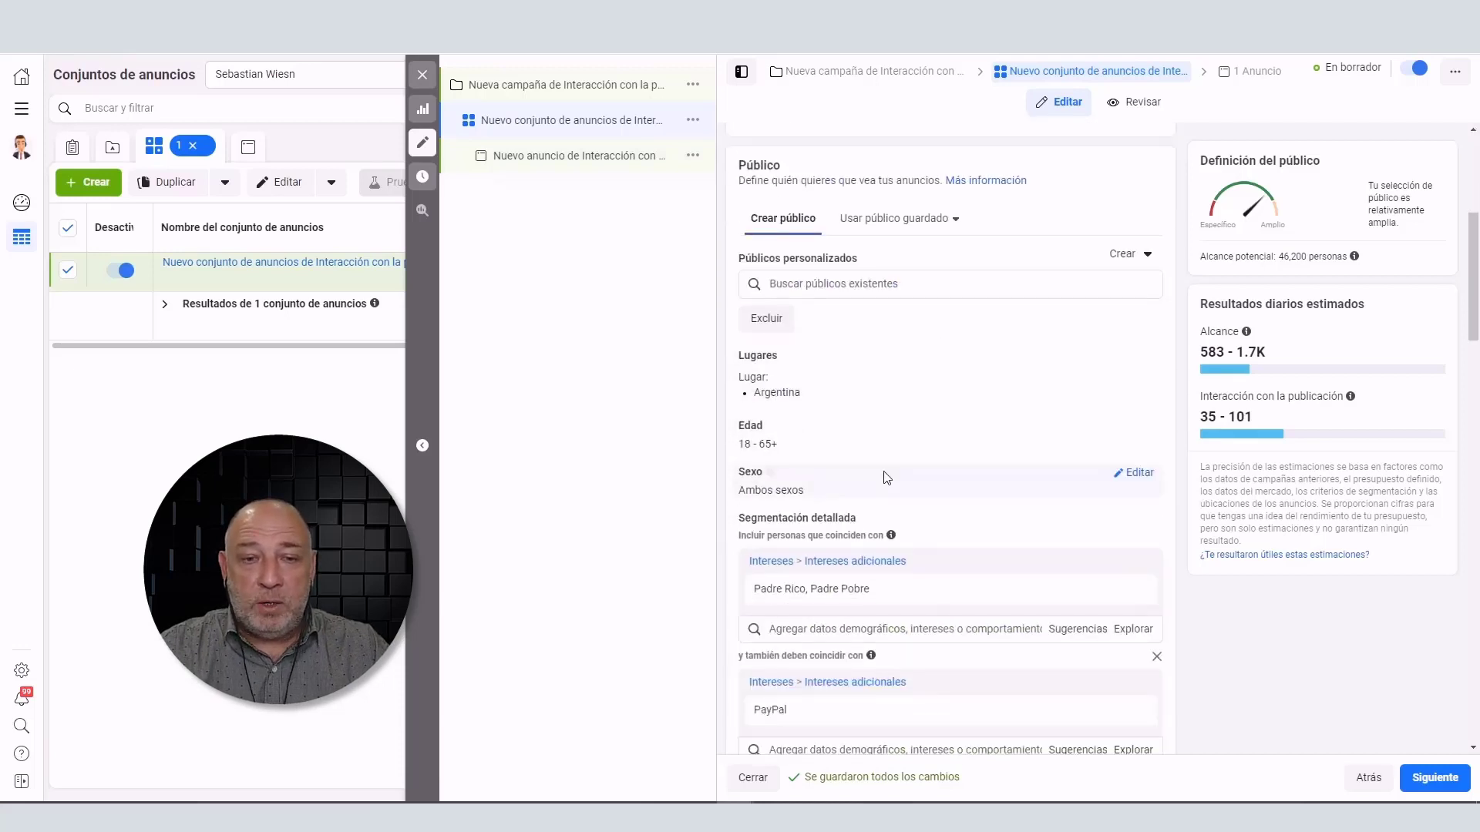
scroll(1014, 545, "up", 2)
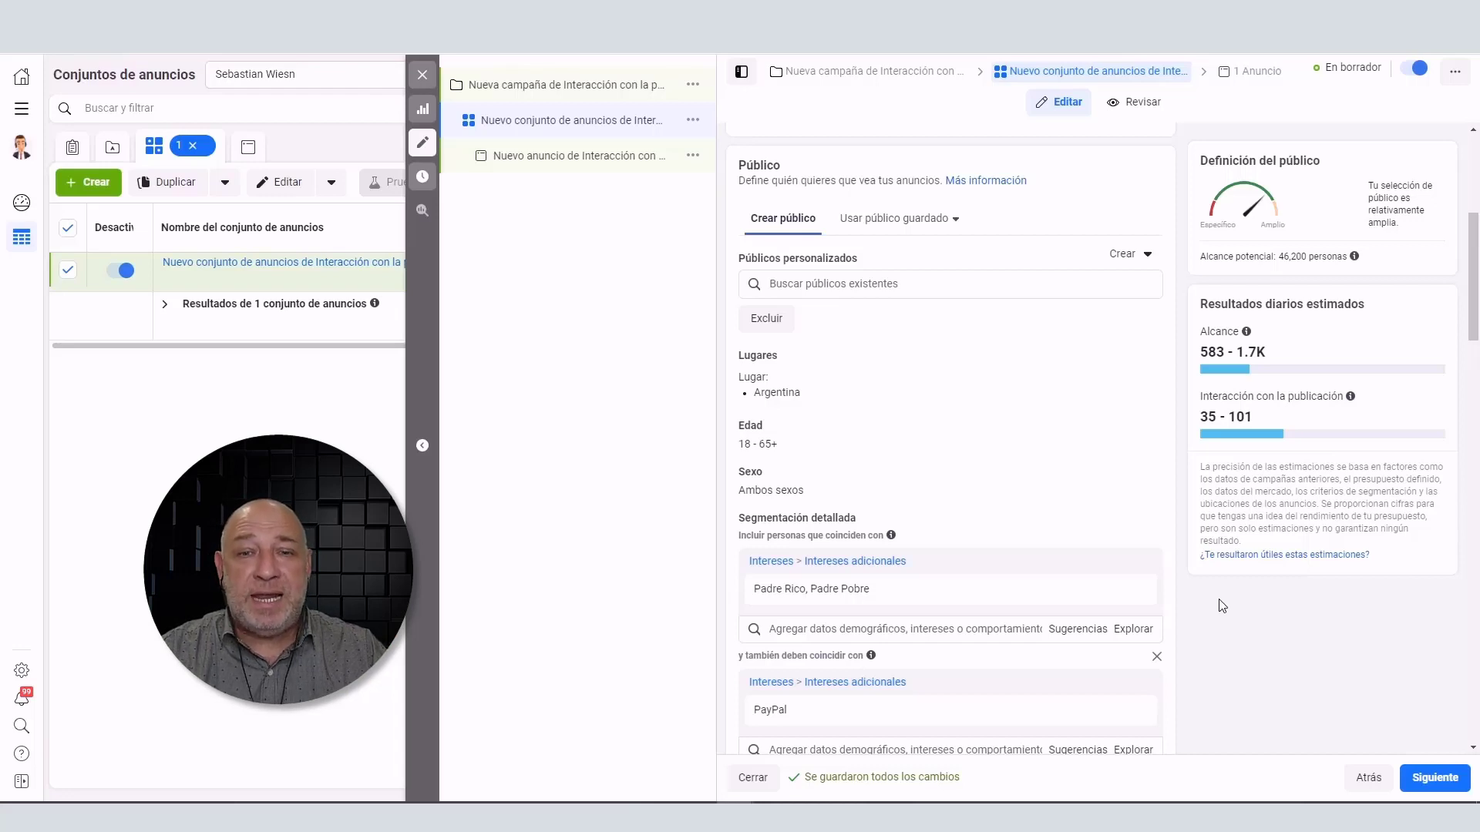
scroll(1203, 653, "down", 10)
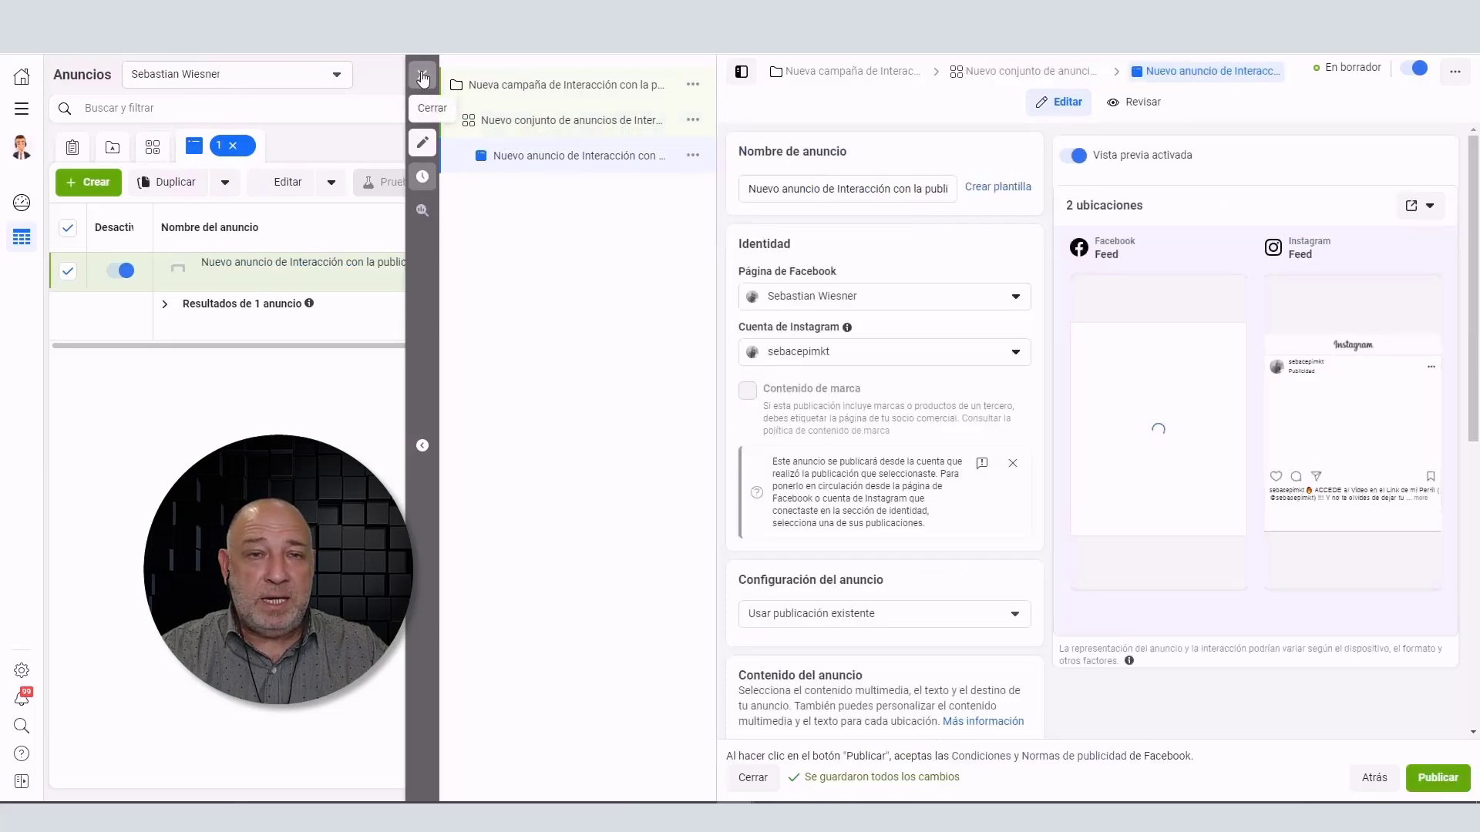
Return to the campaign list and look over the drafts ready for publication without publishing them
left_click(422, 77)
left_click(565, 155)
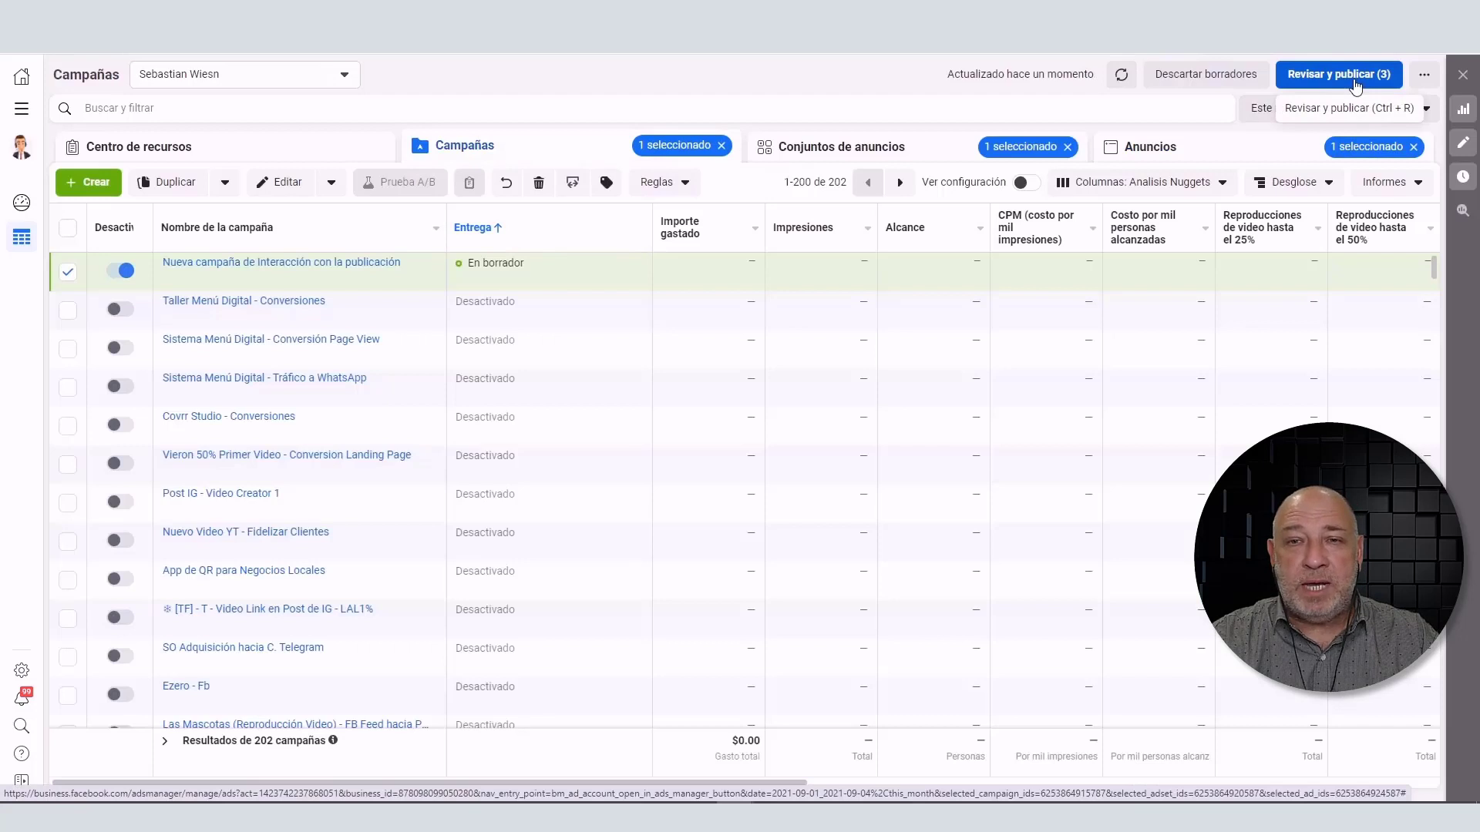
left_click(1355, 80)
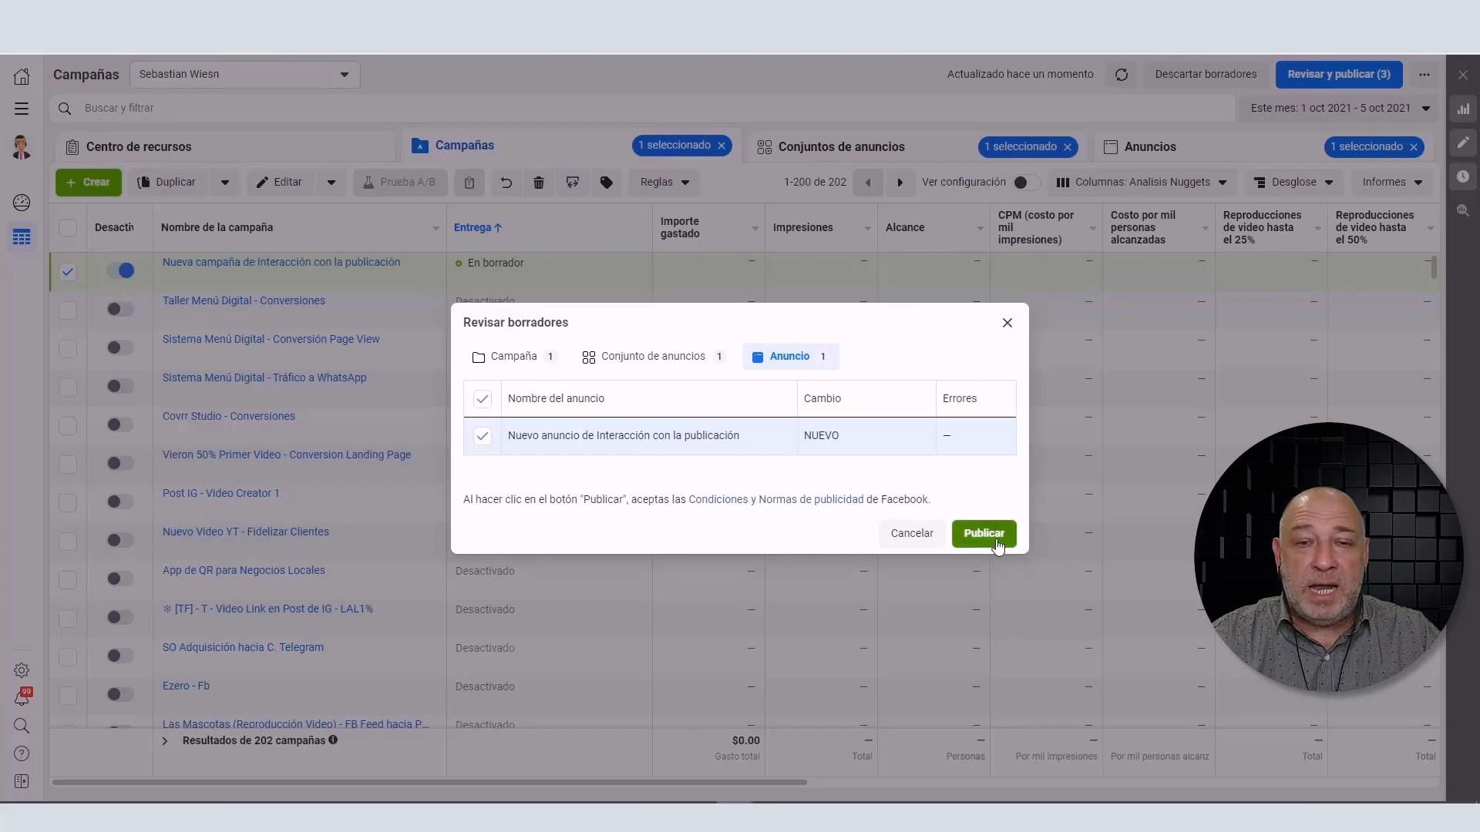
left_click(1007, 324)
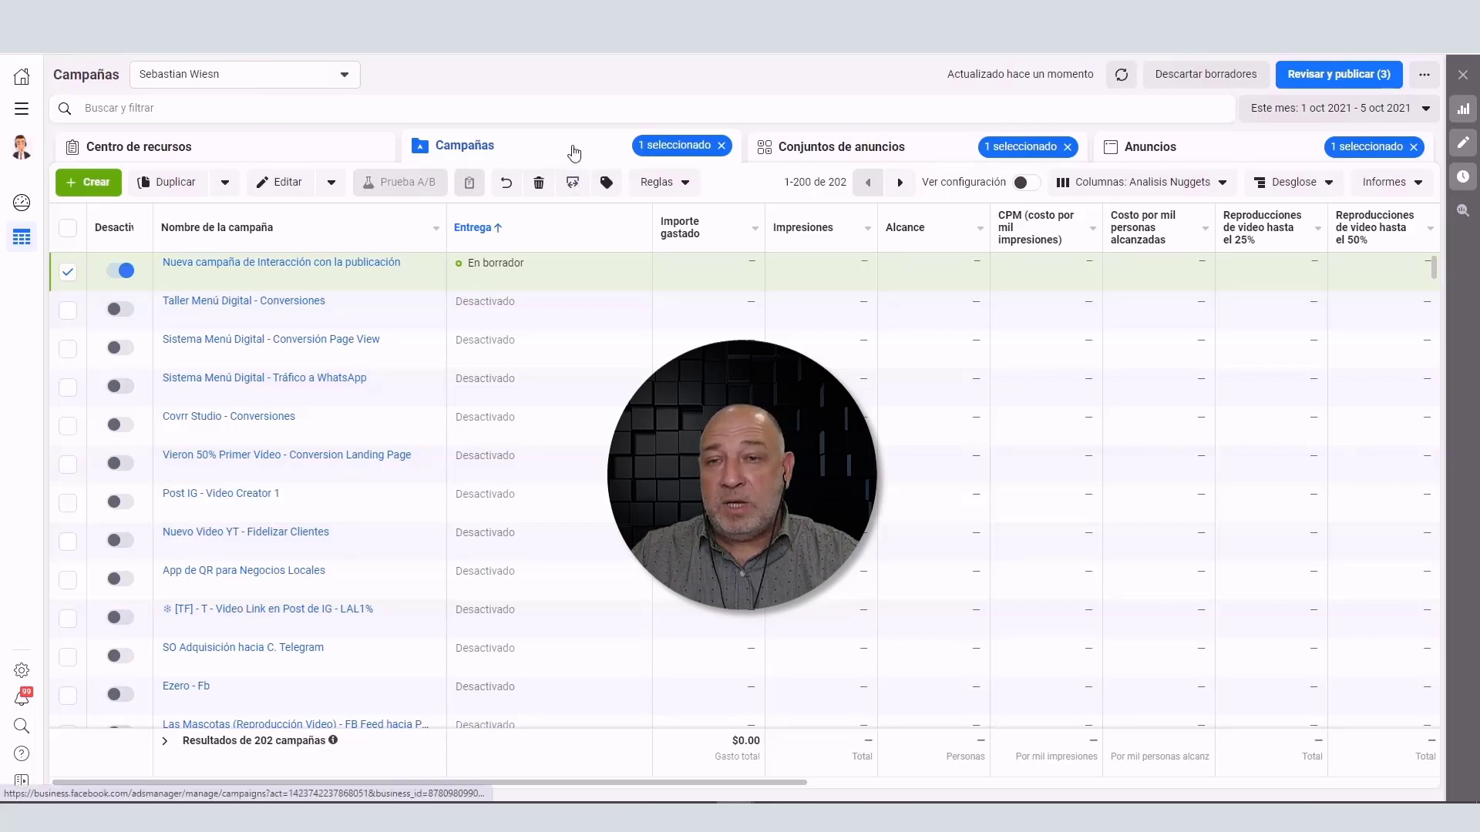
Switch off and deselect the draft post-engagement campaign, and discard all of the ad account's unpublished drafts
left_click(126, 275)
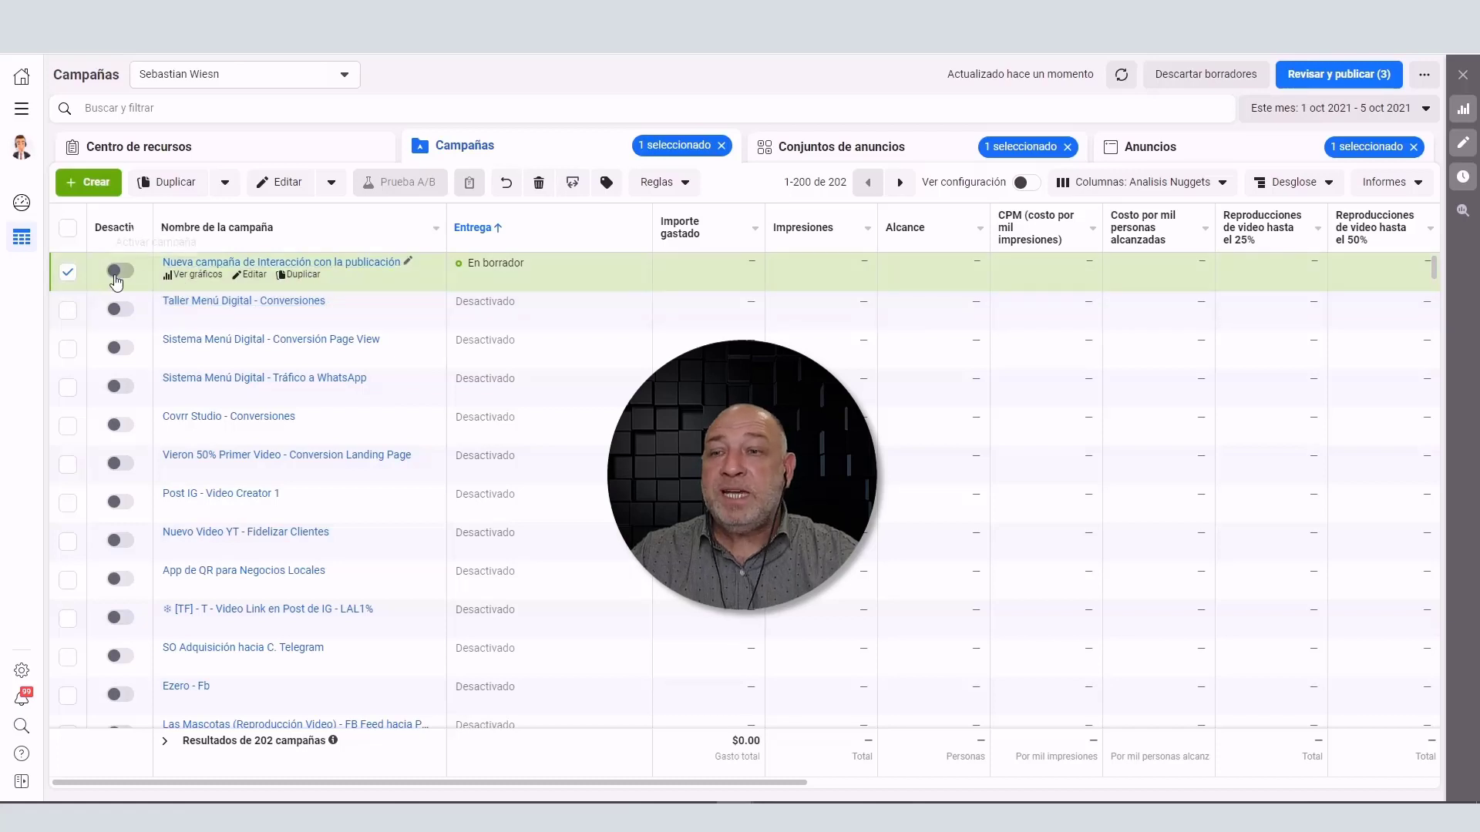
left_click(68, 272)
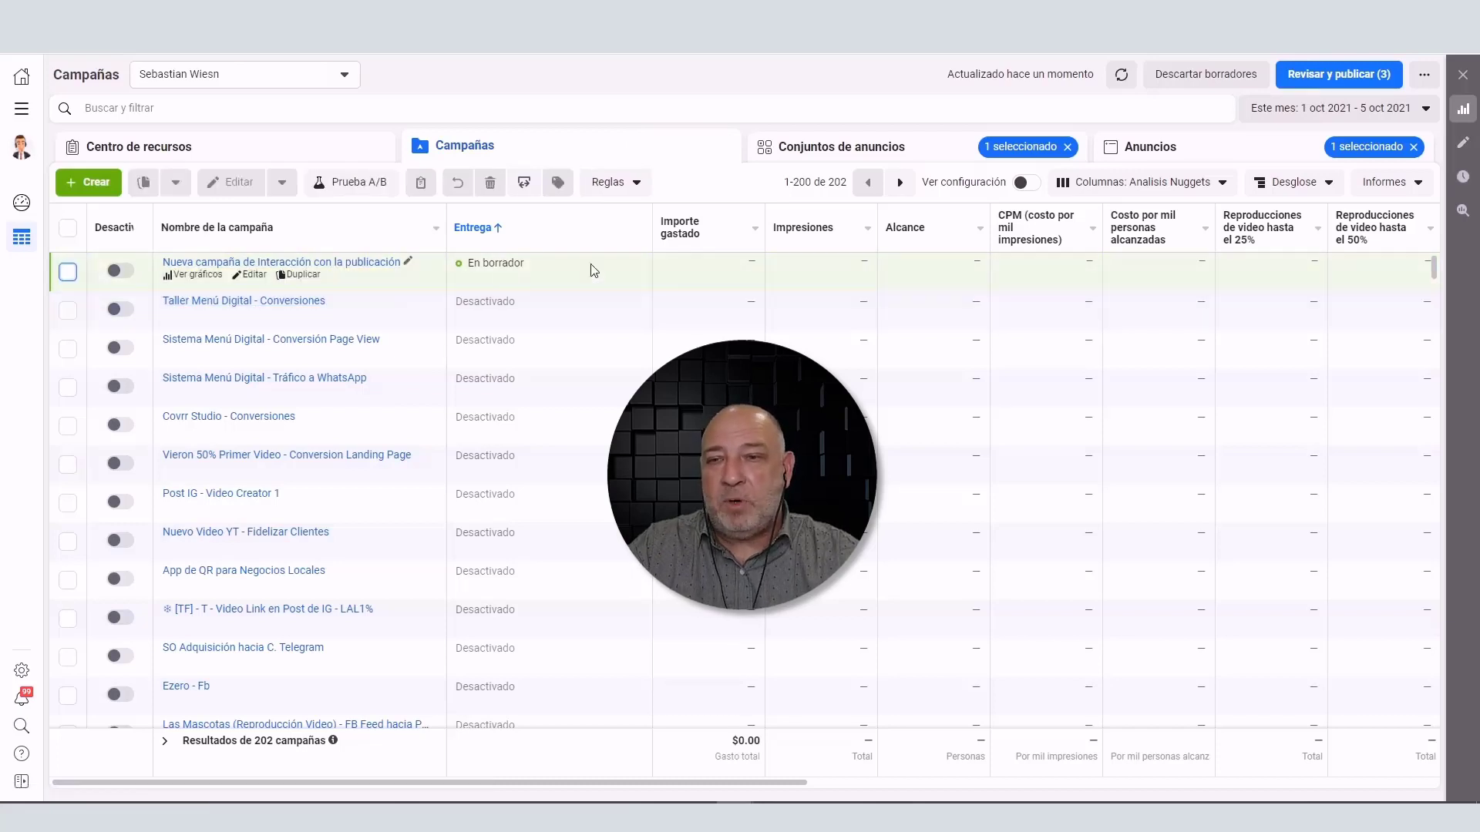
left_click(1207, 77)
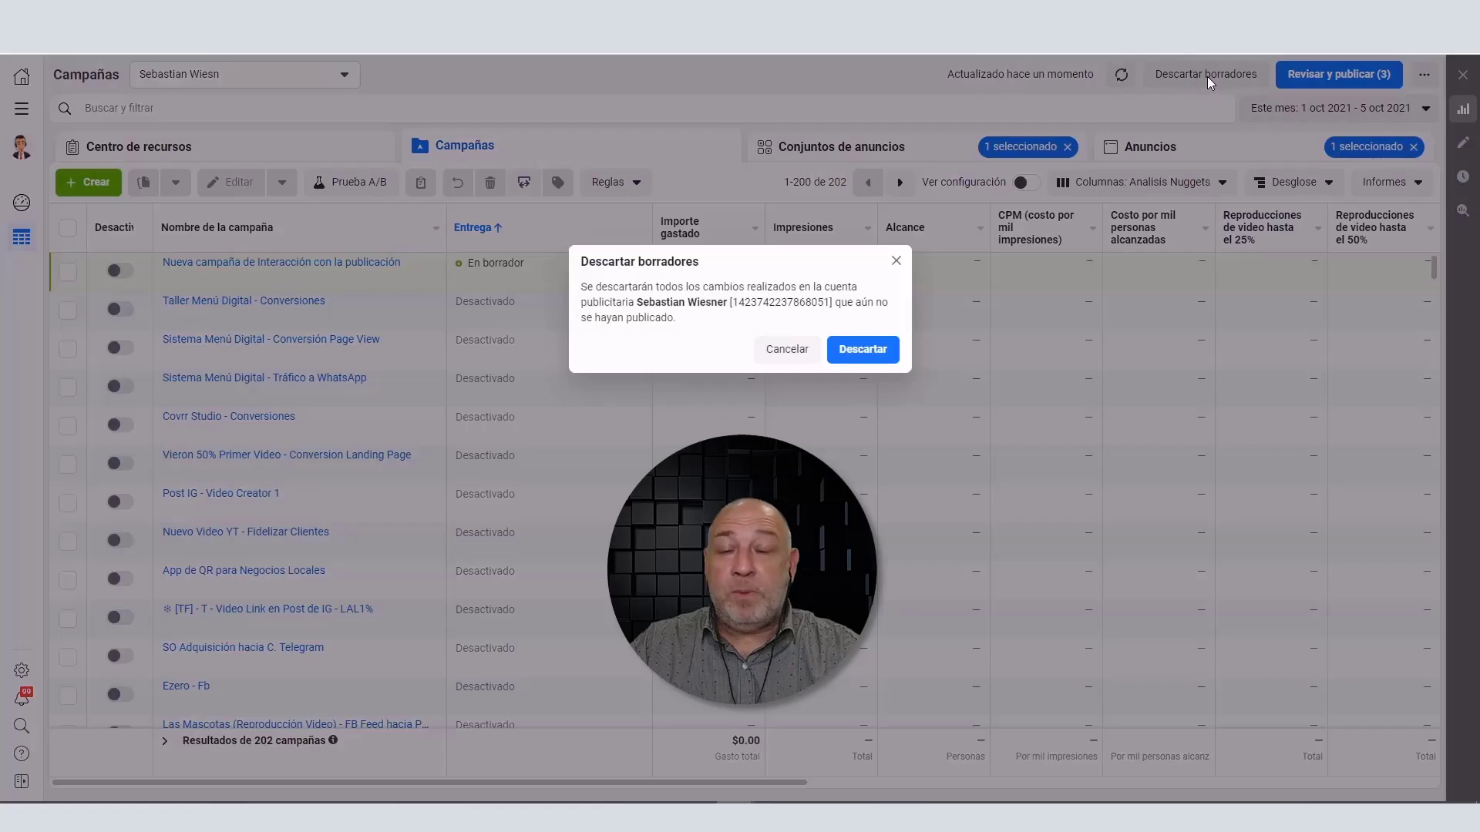
left_click(863, 361)
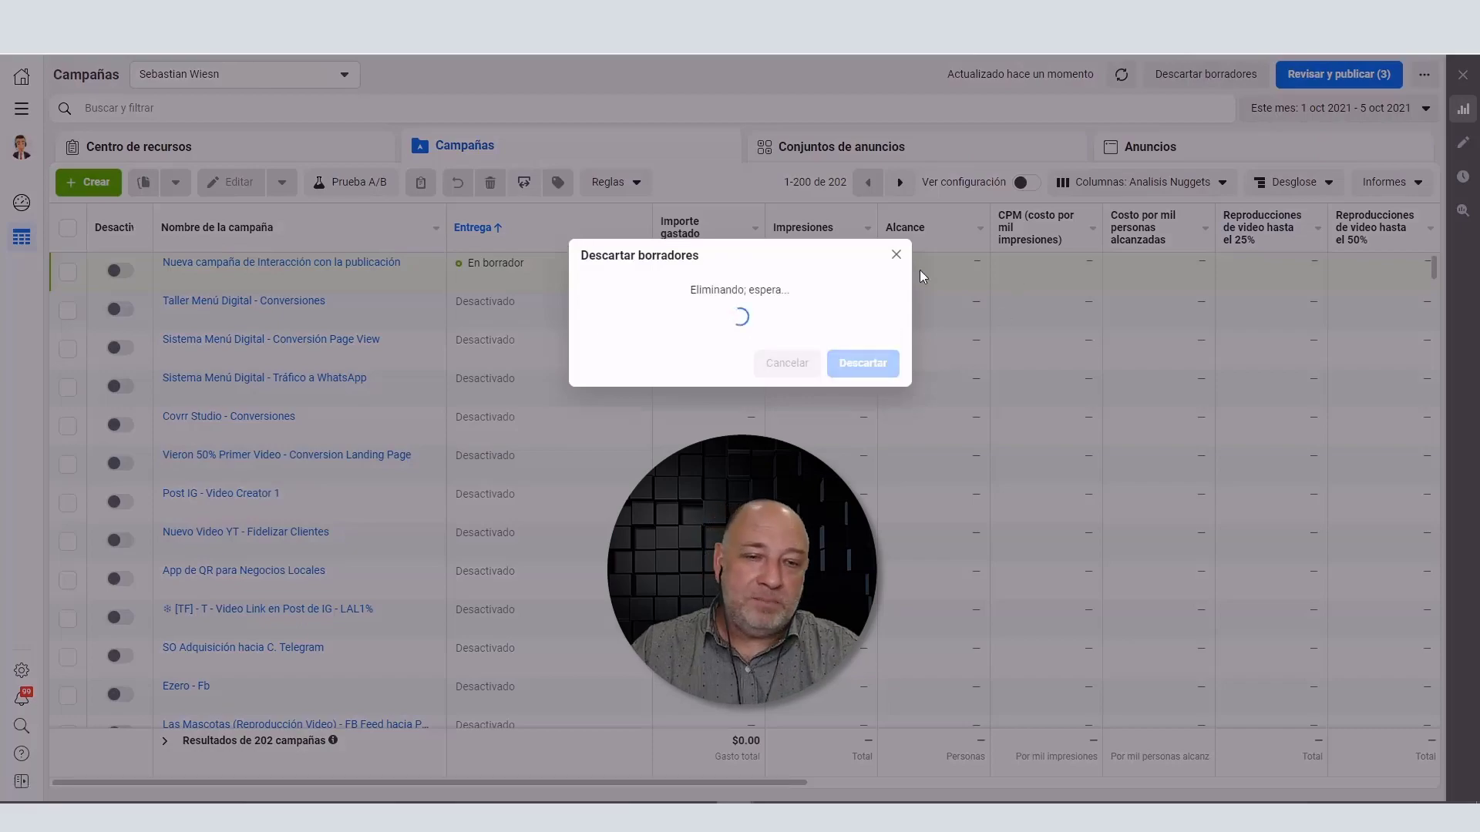